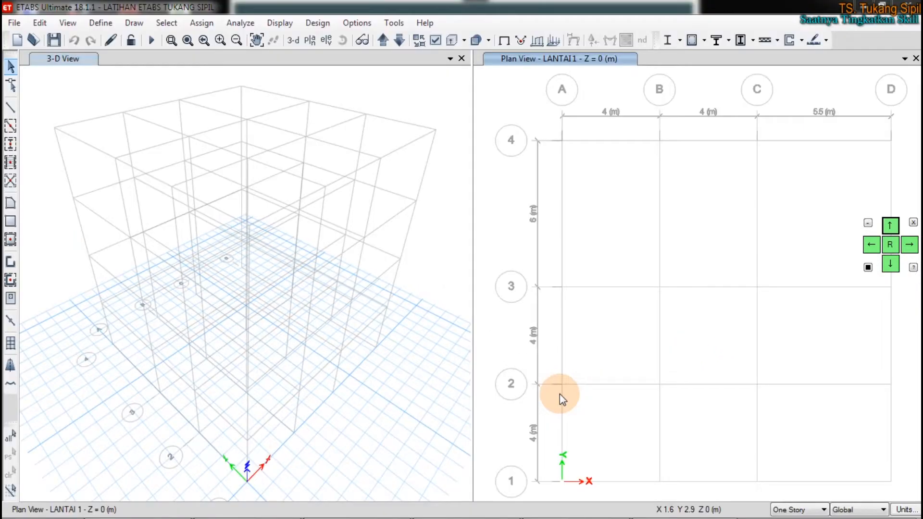
- Open the definition of response spectrum functions for the building model
{"action": "left_click", "coordinate": [100, 22]}
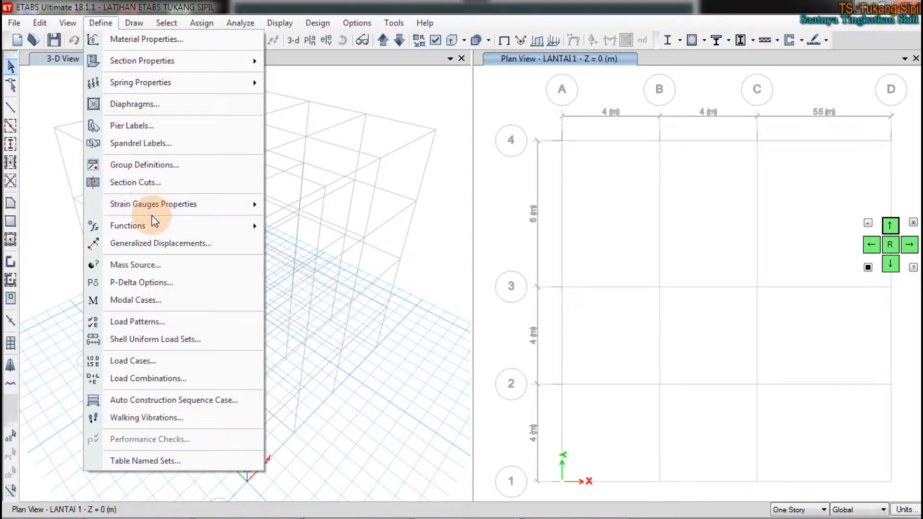
{"action": "mouse_move", "coordinate": [156, 222]}
{"action": "left_click", "coordinate": [314, 225]}
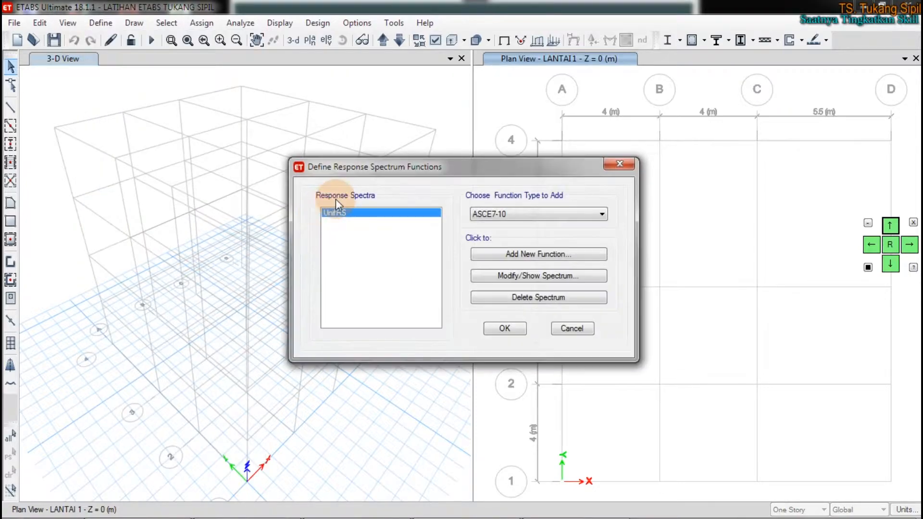
{"action": "left_click_drag", "start_coordinate": [419, 169], "coordinate": [440, 178]}
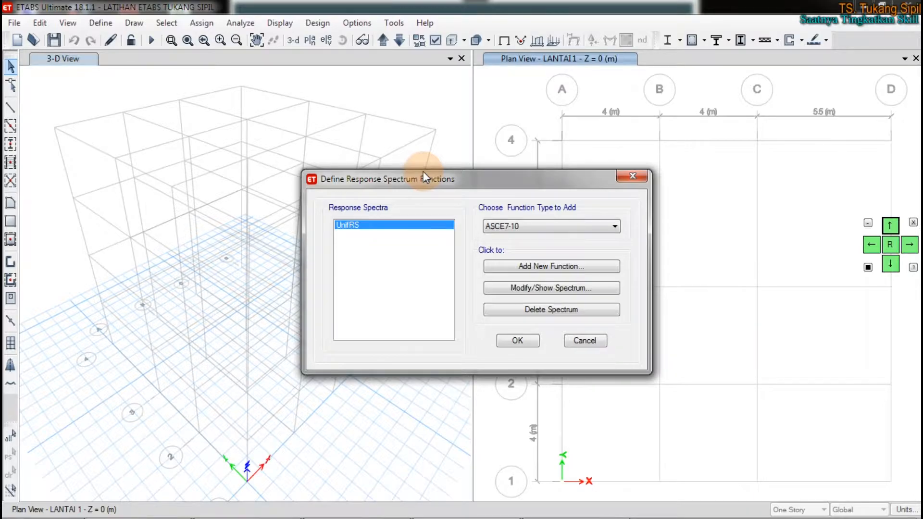
- Switch to the Excel workbook "1 Contoh data perencanaan 2" and open the 5.2 MRS sheet
{"action": "mouse_move", "coordinate": [333, 516]}
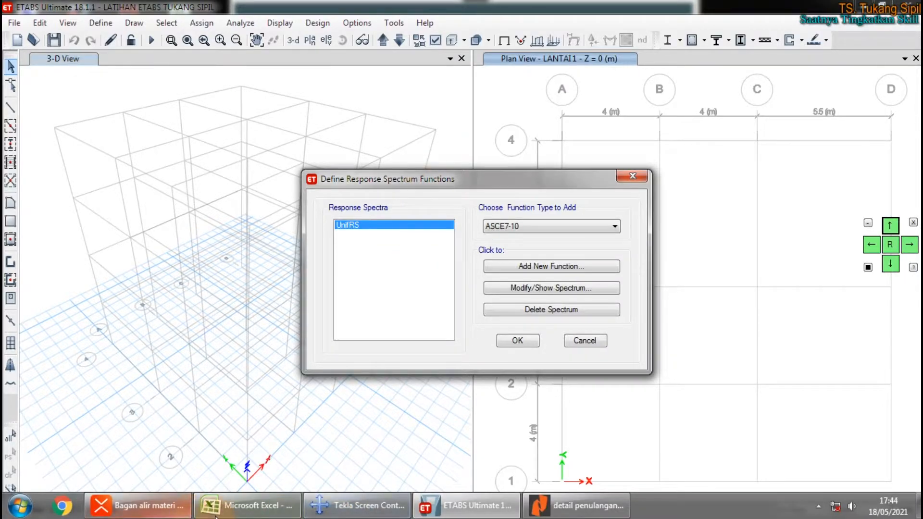
{"action": "left_click", "coordinate": [234, 505]}
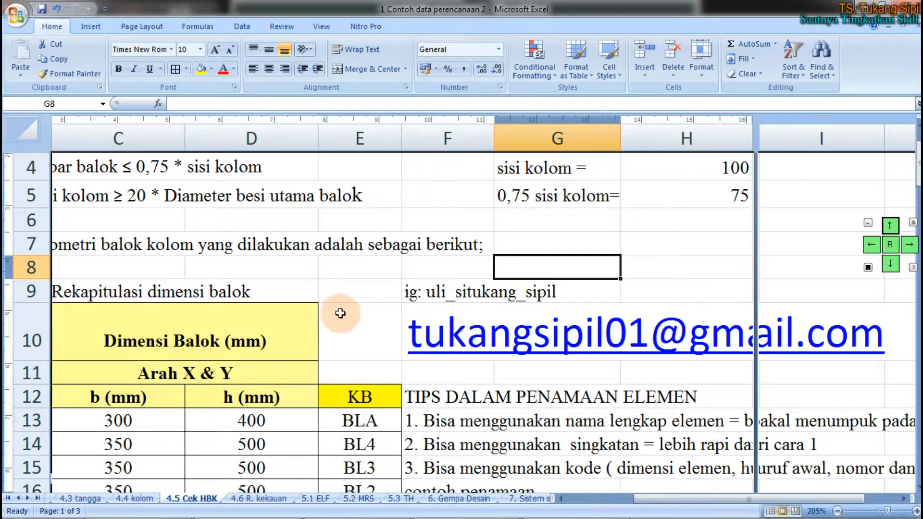
{"action": "left_click", "coordinate": [336, 312]}
{"action": "left_click", "coordinate": [362, 499]}
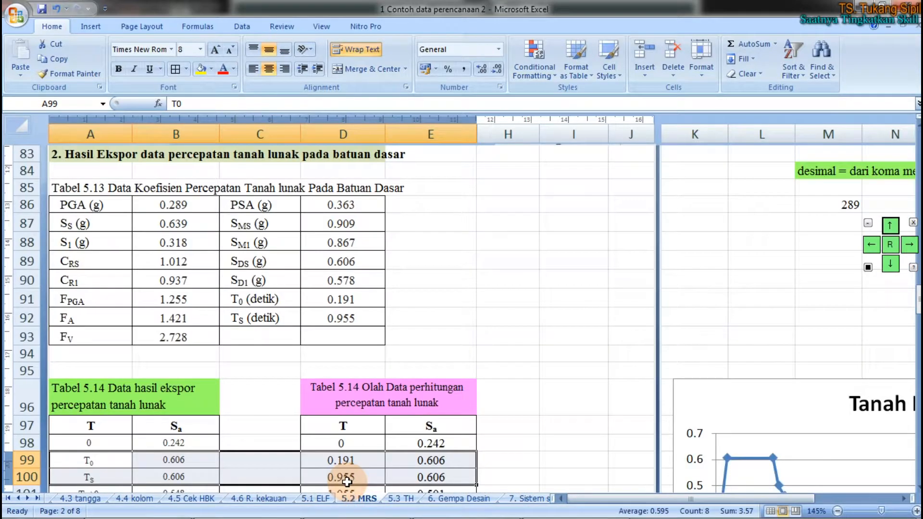
- Examine the 5.2 MRS sheet from the site location and coordinates down to the soft-soil acceleration tables and spectrum graph
{"action": "left_click", "coordinate": [501, 302]}
{"action": "scroll", "coordinate": [408, 315], "scroll_direction": "up", "scroll_amount": 1}
{"action": "scroll", "coordinate": [407, 319], "scroll_direction": "up", "scroll_amount": 11}
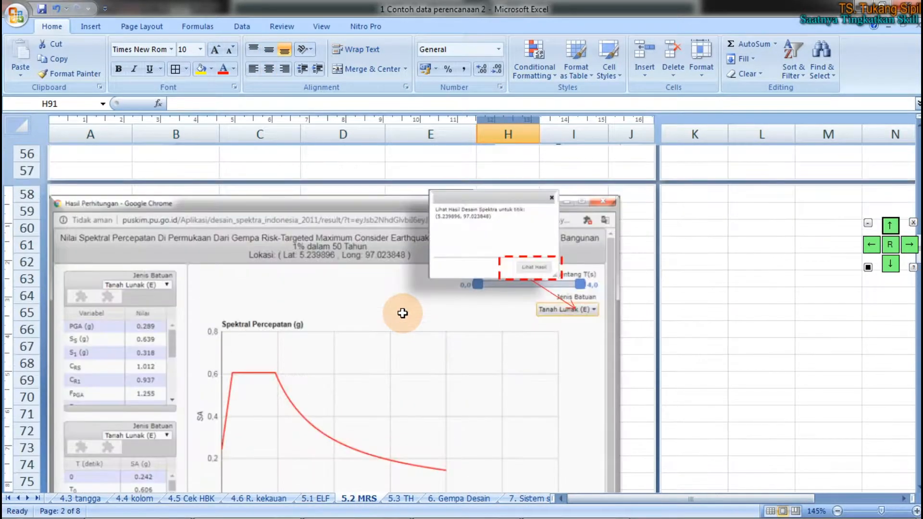
{"action": "scroll", "coordinate": [405, 317], "scroll_direction": "up", "scroll_amount": 15}
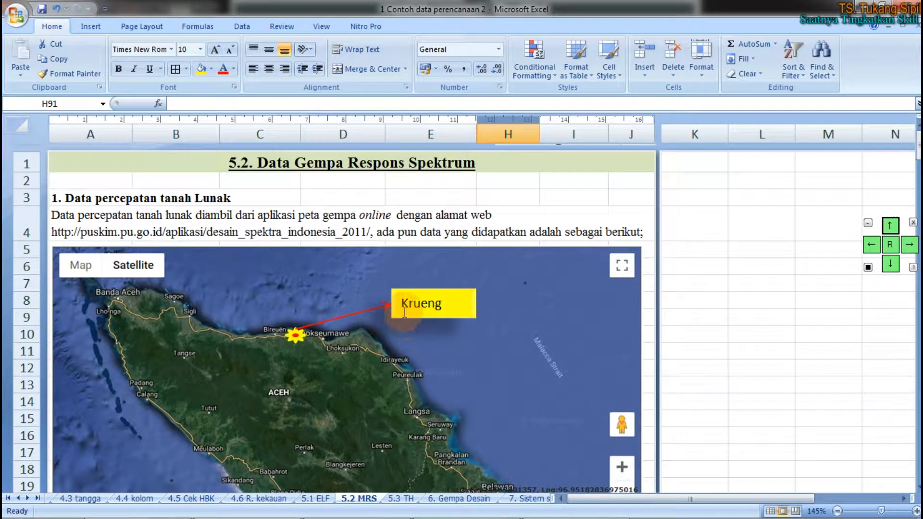
{"action": "scroll", "coordinate": [385, 295], "scroll_direction": "down", "scroll_amount": 6}
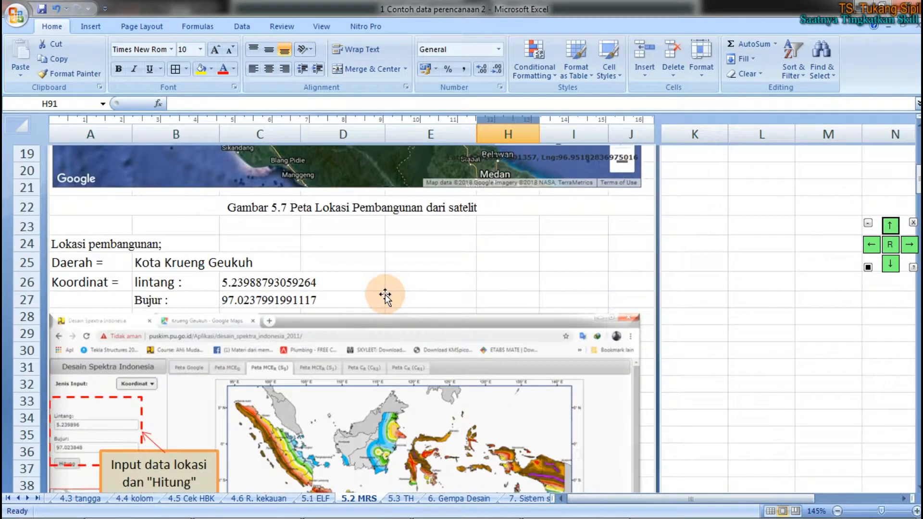
{"action": "scroll", "coordinate": [385, 293], "scroll_direction": "down", "scroll_amount": 10}
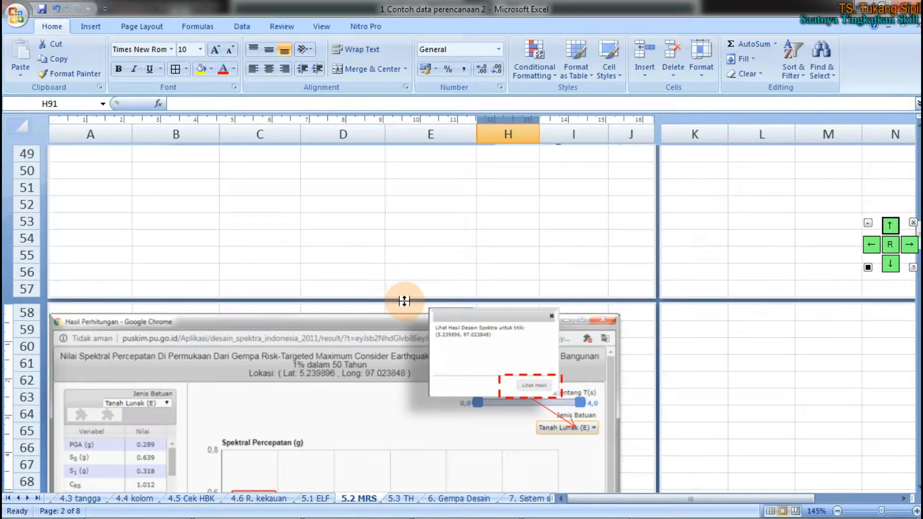
{"action": "scroll", "coordinate": [403, 302], "scroll_direction": "down", "scroll_amount": 1}
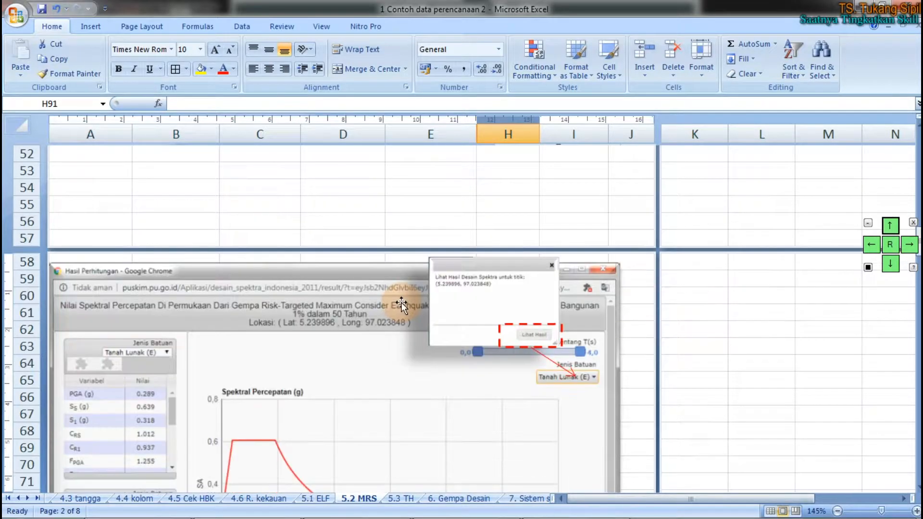
{"action": "scroll", "coordinate": [401, 306], "scroll_direction": "down", "scroll_amount": 1}
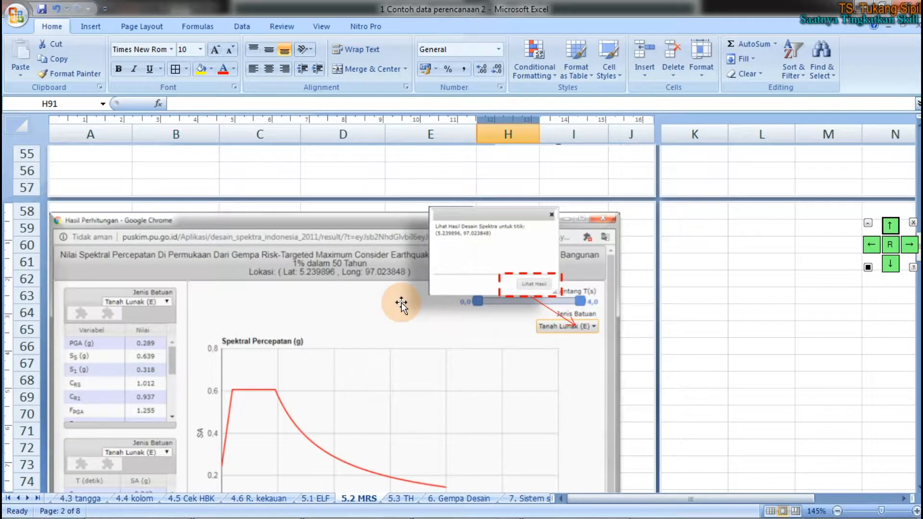
{"action": "scroll", "coordinate": [401, 304], "scroll_direction": "down", "scroll_amount": 1}
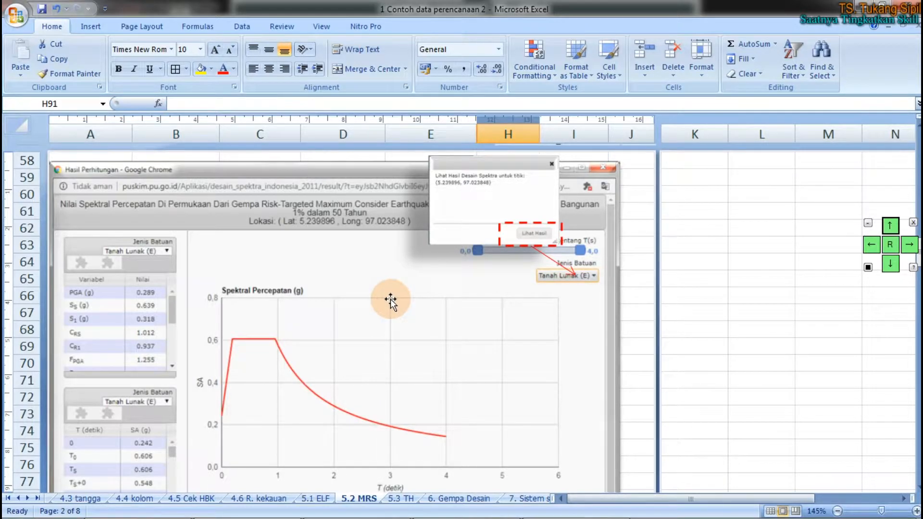
{"action": "scroll", "coordinate": [391, 299], "scroll_direction": "down", "scroll_amount": 10}
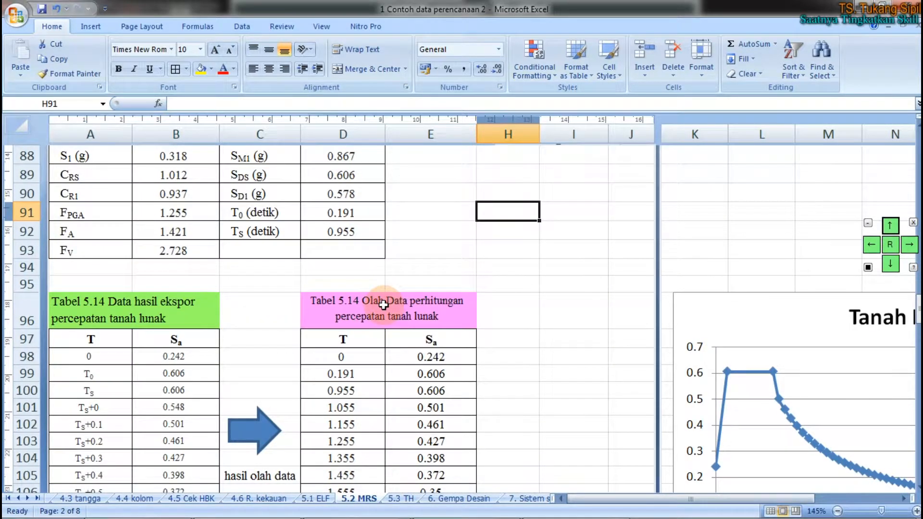
{"action": "scroll", "coordinate": [337, 288], "scroll_direction": "down", "scroll_amount": 2}
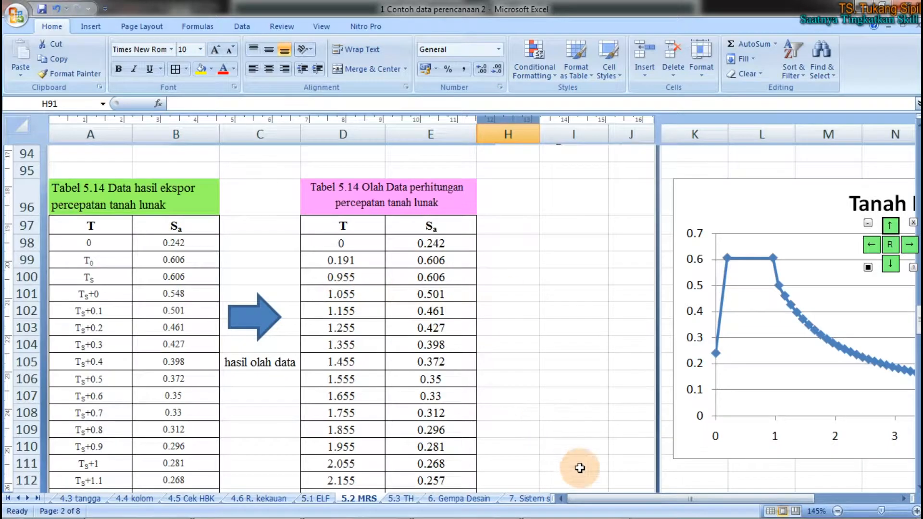
{"action": "mouse_move", "coordinate": [610, 496]}
{"action": "left_mouse_down"}
{"action": "mouse_move", "coordinate": [660, 492]}
{"action": "mouse_move", "coordinate": [609, 492]}
{"action": "left_mouse_up"}
{"action": "scroll", "coordinate": [335, 227], "scroll_direction": "down", "scroll_amount": 2}
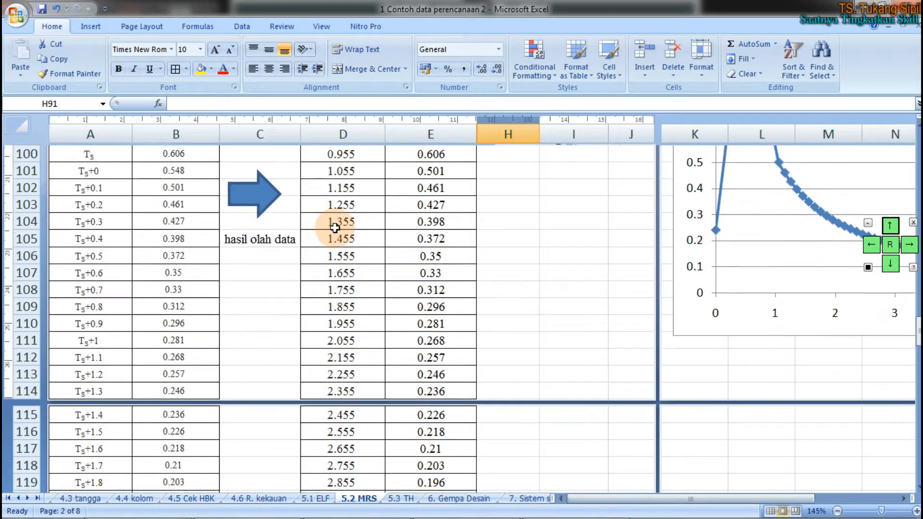
{"action": "scroll", "coordinate": [716, 269], "scroll_direction": "up", "scroll_amount": 2}
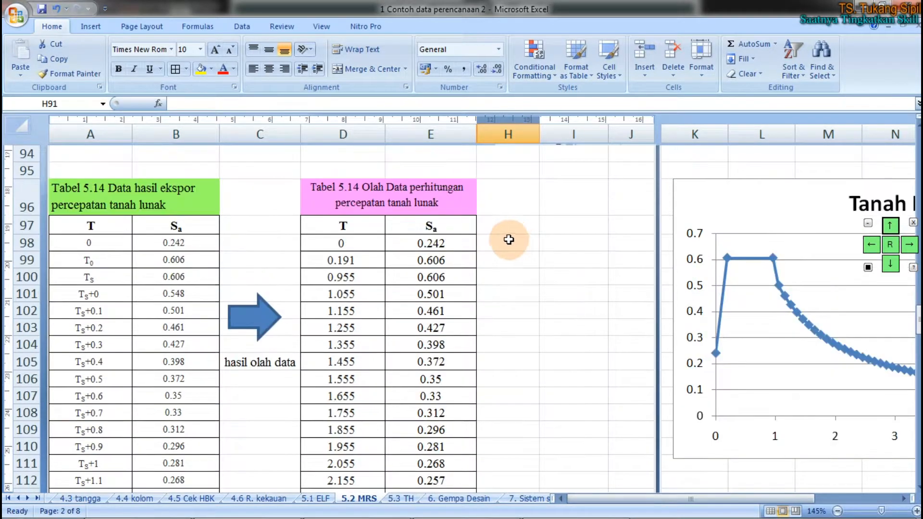
- Copy the T and Sa values in D98:E130 of the processed soft-soil acceleration table
{"action": "left_click_drag", "start_coordinate": [341, 242], "coordinate": [432, 262]}
{"action": "left_click_drag", "start_coordinate": [342, 226], "coordinate": [436, 230]}
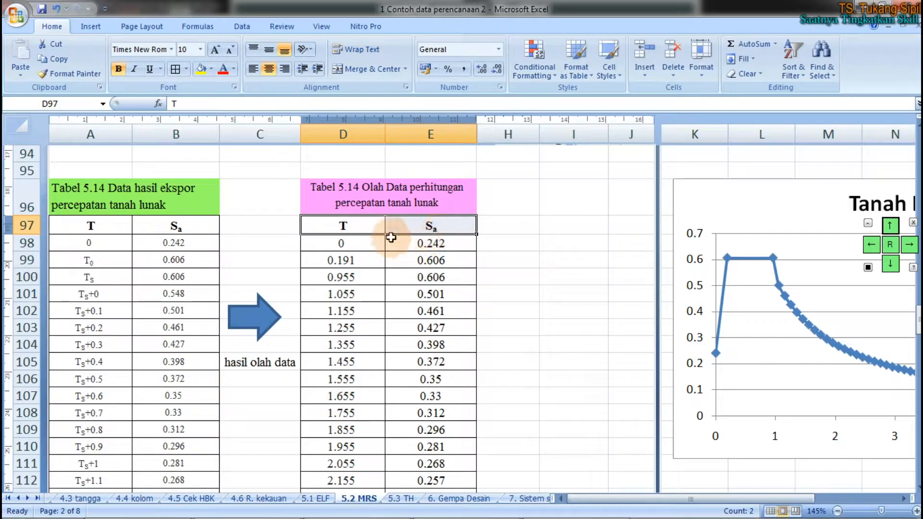
{"action": "left_click_drag", "start_coordinate": [371, 243], "coordinate": [406, 481]}
{"action": "left_click", "coordinate": [267, 426]}
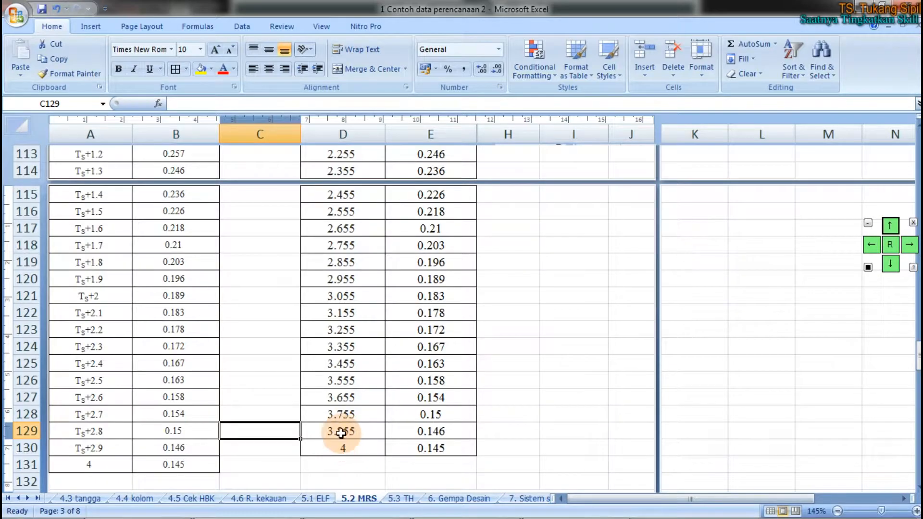
{"action": "left_click_drag", "start_coordinate": [343, 447], "coordinate": [415, 233]}
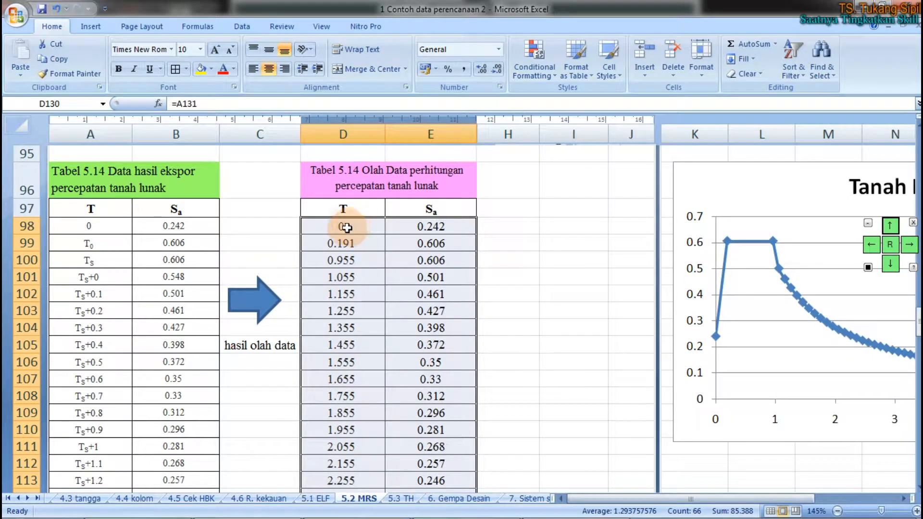
{"action": "scroll", "coordinate": [377, 233], "scroll_direction": "down", "scroll_amount": 4}
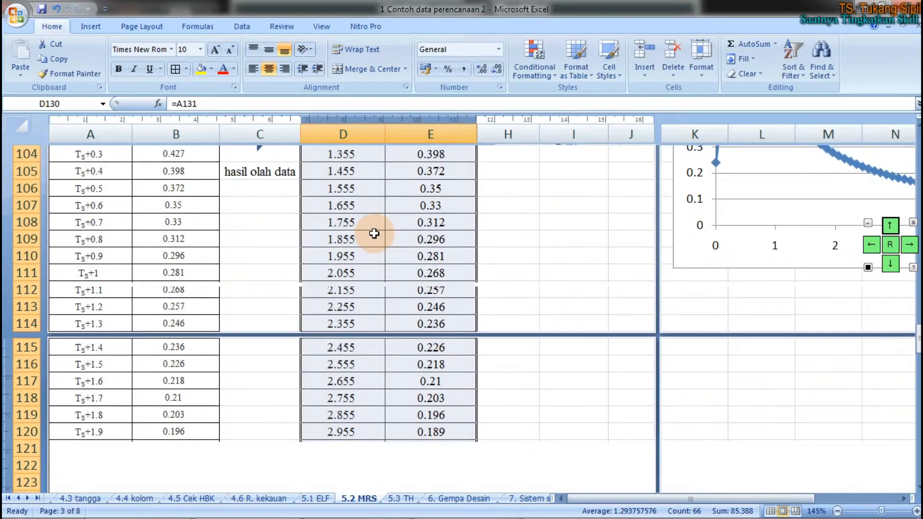
{"action": "scroll", "coordinate": [368, 460], "scroll_direction": "down", "scroll_amount": 3}
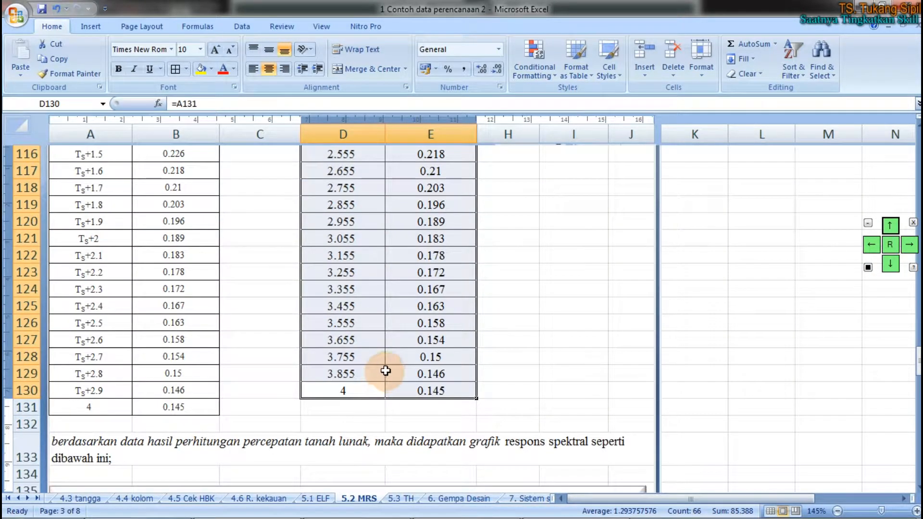
{"action": "key", "text": "ctrl+c"}
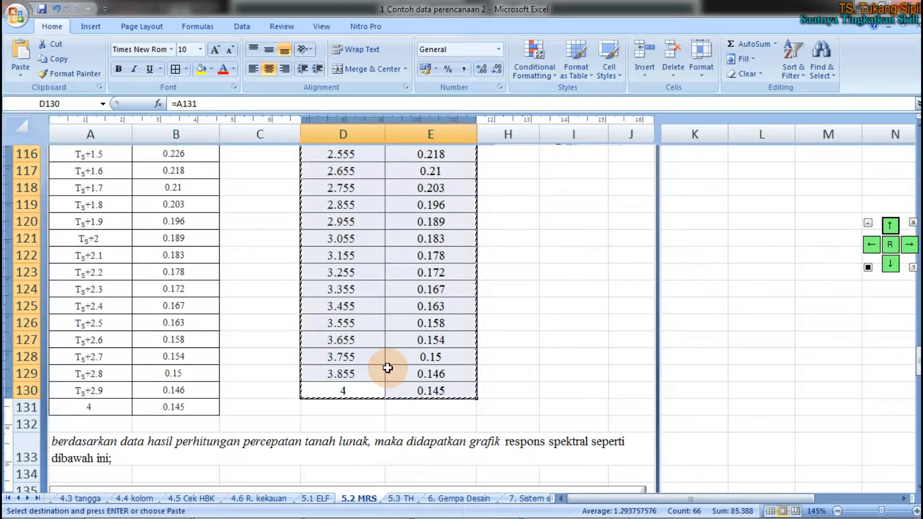
- Switch to a new Notepad document and paste the copied T and Sa values into it
{"action": "key", "text": "super"}
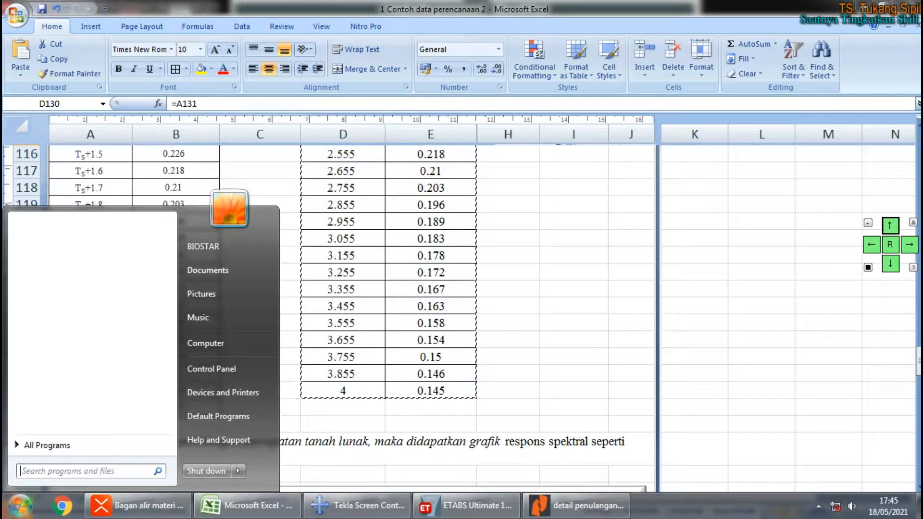
{"action": "type", "text": "NOTE"}
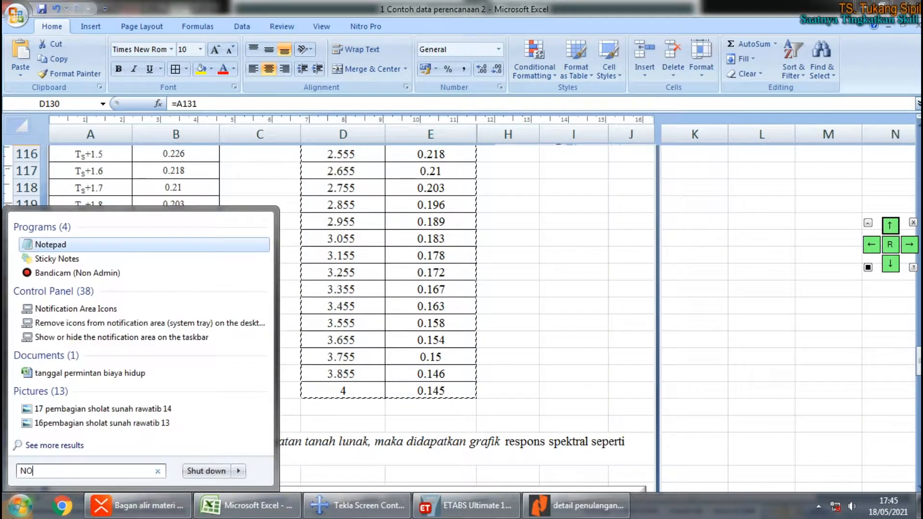
{"action": "left_click", "coordinate": [53, 245]}
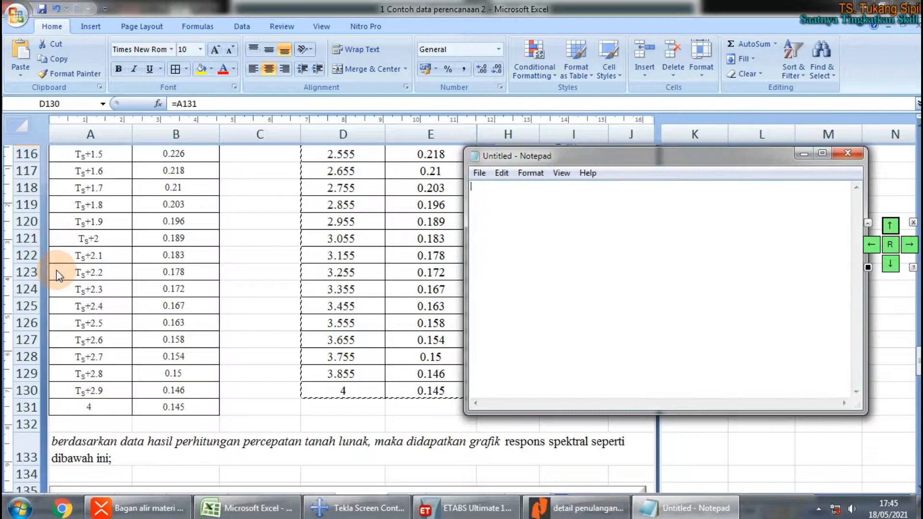
{"action": "key", "text": "ctrl+v"}
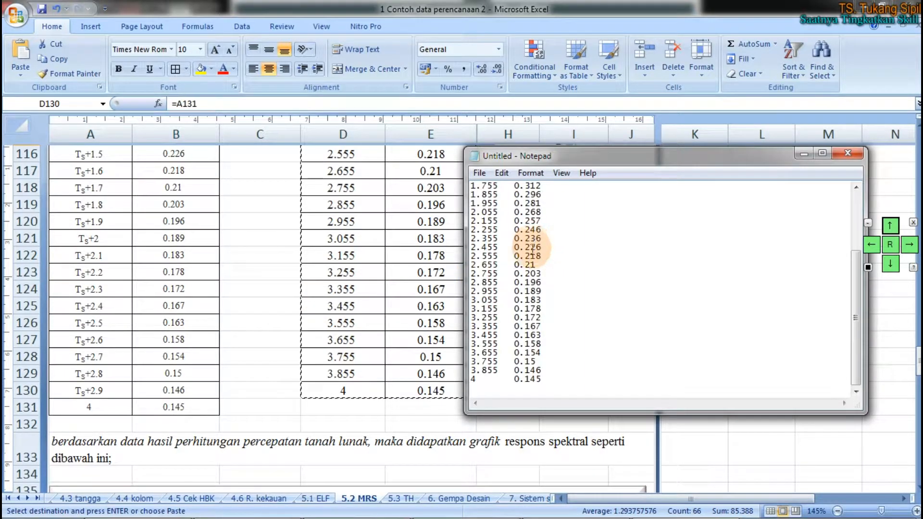
- Start saving the pasted values as a text document with the file name MRS KRUENG GEUKUH
{"action": "left_click", "coordinate": [479, 173]}
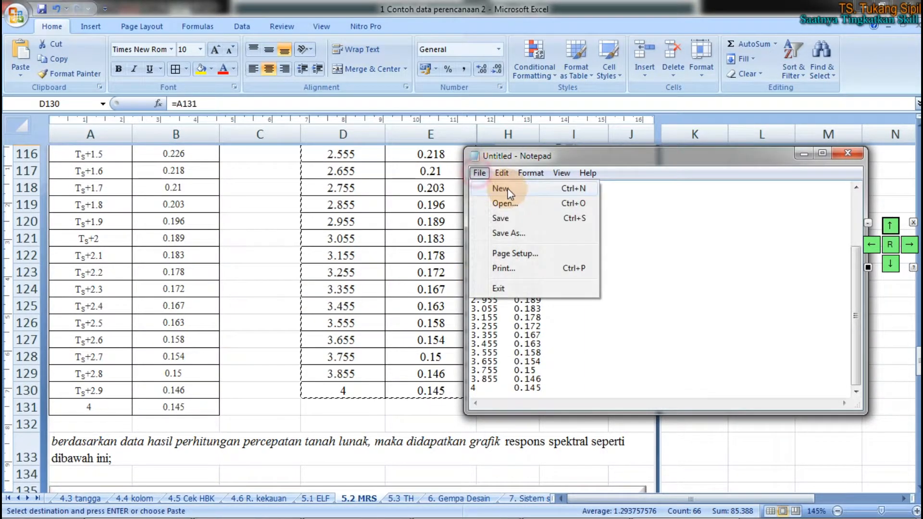
{"action": "left_click", "coordinate": [518, 221]}
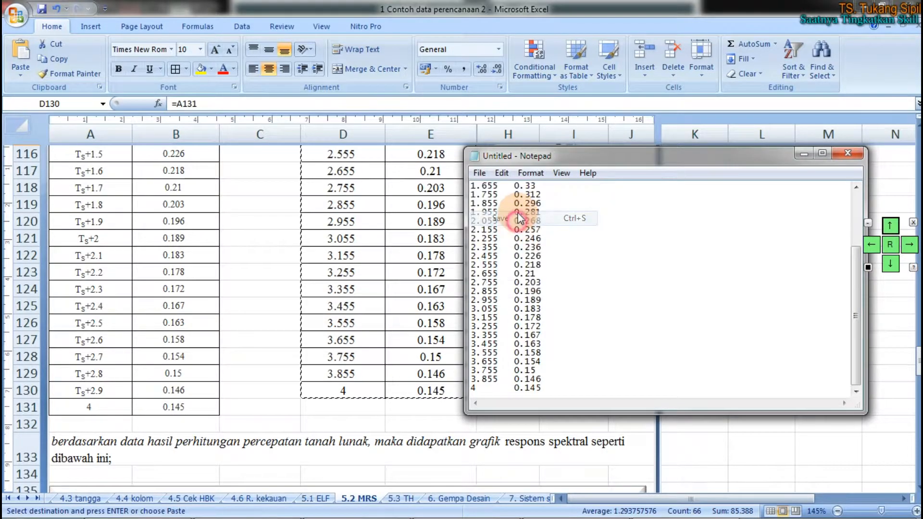
{"action": "type", "text": "MR"}
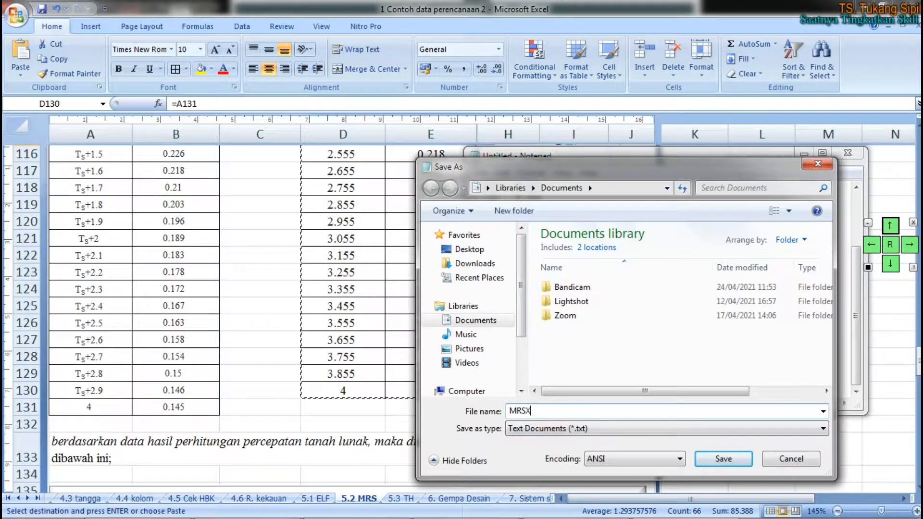
{"action": "type", "text": "S KRUENG GEUKUH"}
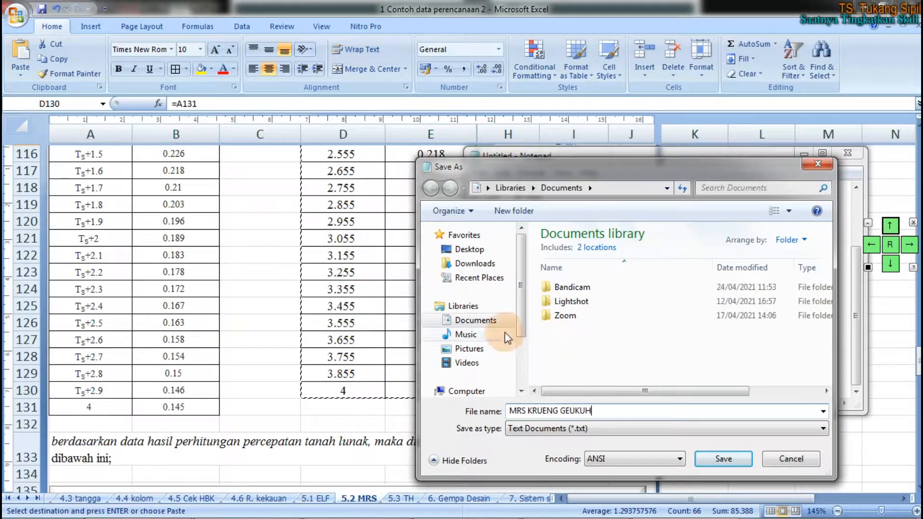
- Save the MRS KRUENG GEUKUH text document in the LATIHAN 4 ETABS folder on Local Disk (D:) and close Notepad
{"action": "scroll", "coordinate": [520, 313], "scroll_direction": "down", "scroll_amount": 3}
{"action": "left_click", "coordinate": [495, 357]}
{"action": "double_click", "coordinate": [585, 322]}
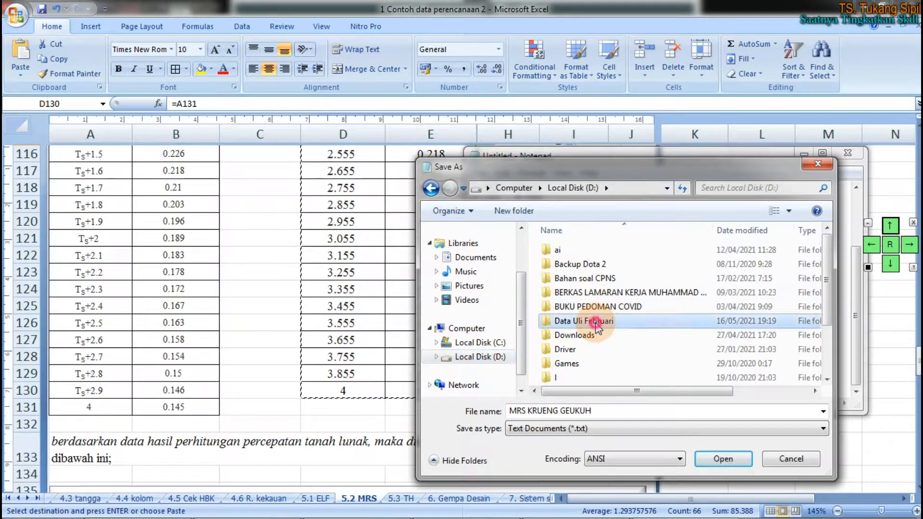
{"action": "scroll", "coordinate": [603, 367], "scroll_direction": "down", "scroll_amount": 1}
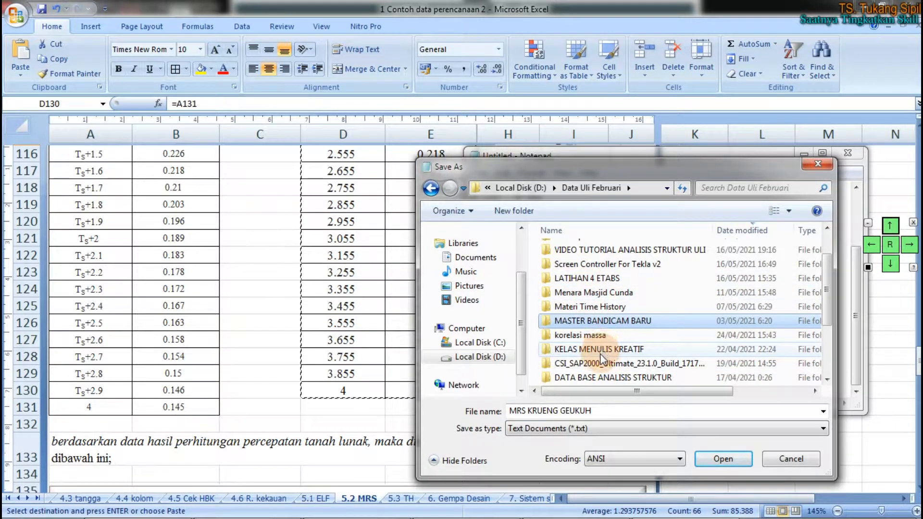
{"action": "scroll", "coordinate": [601, 344], "scroll_direction": "down", "scroll_amount": 2}
{"action": "scroll", "coordinate": [599, 353], "scroll_direction": "up", "scroll_amount": 1}
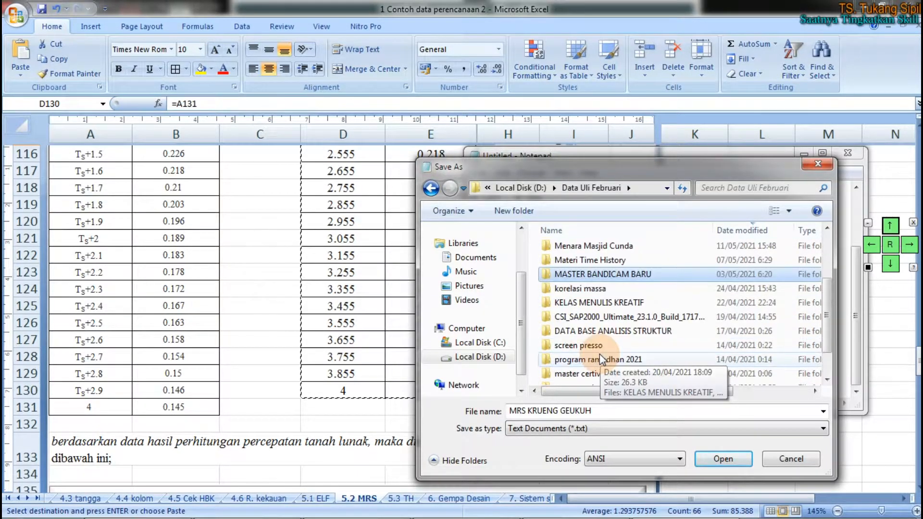
{"action": "scroll", "coordinate": [599, 354], "scroll_direction": "up", "scroll_amount": 1}
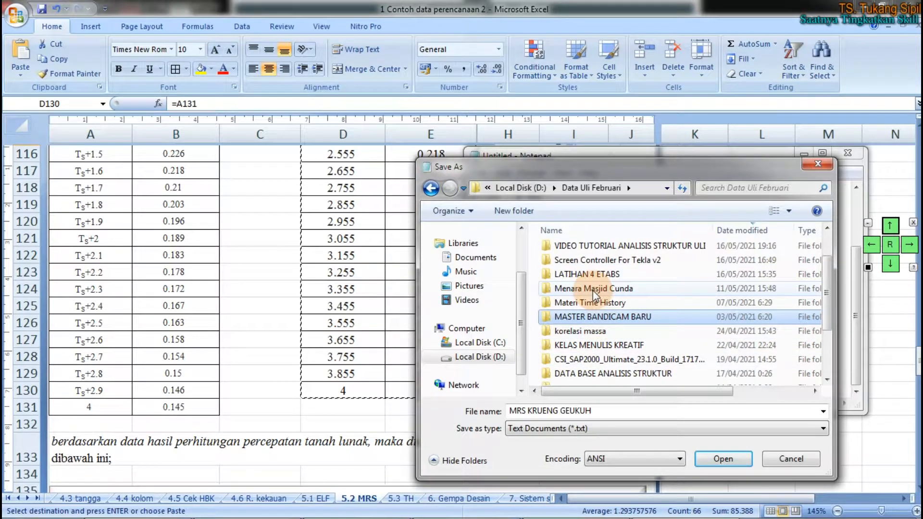
{"action": "scroll", "coordinate": [593, 290], "scroll_direction": "up", "scroll_amount": 1}
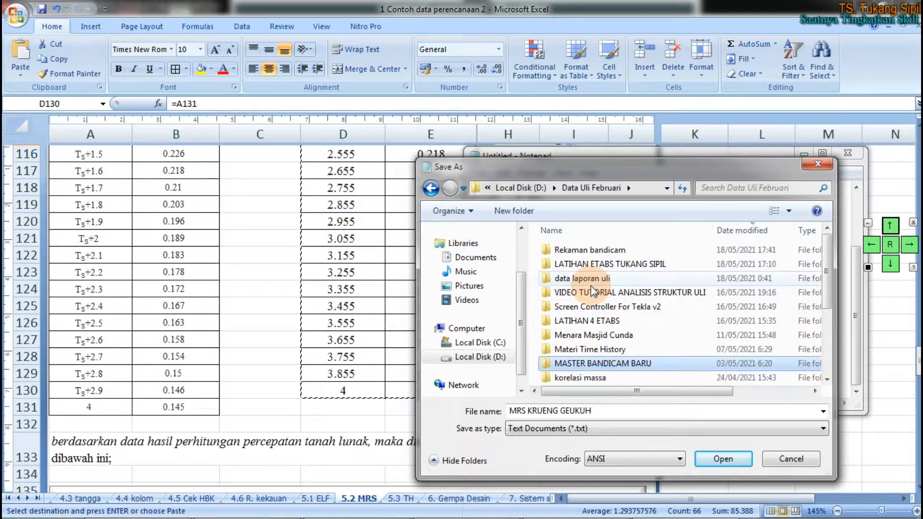
{"action": "left_click", "coordinate": [598, 321]}
{"action": "double_click", "coordinate": [598, 323]}
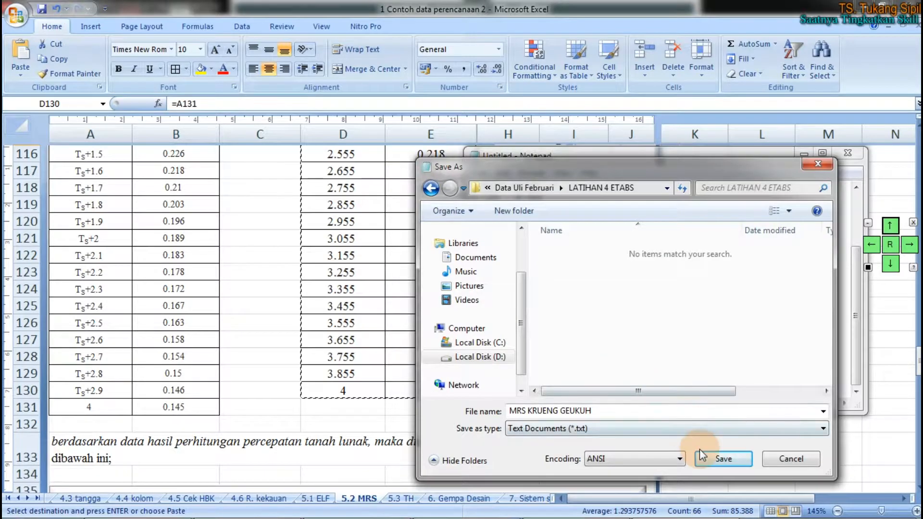
{"action": "left_click", "coordinate": [712, 457]}
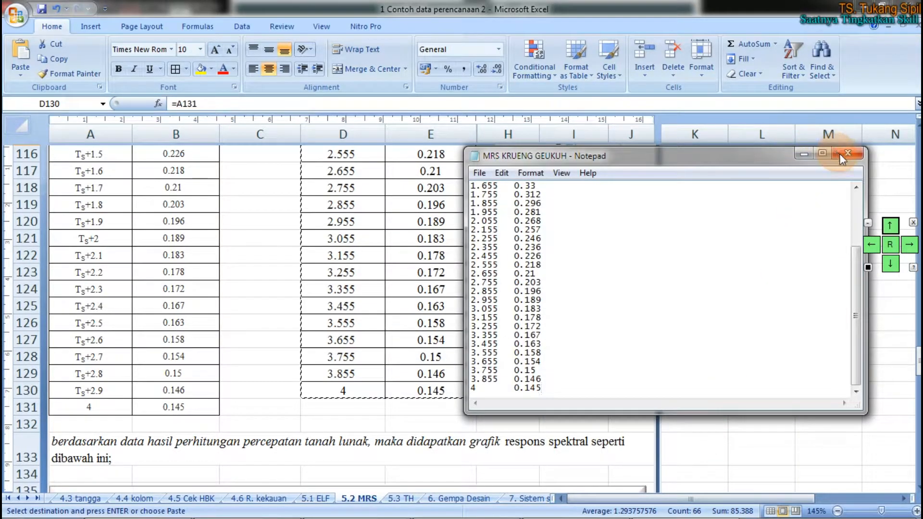
{"action": "left_click", "coordinate": [848, 154]}
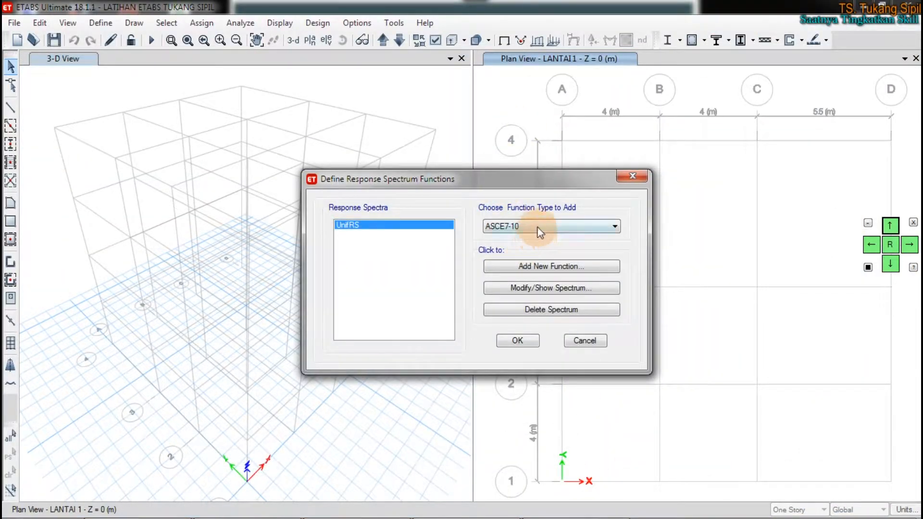
- In ETABS, add a new From File response spectrum function and name it MRS KG
{"action": "left_click", "coordinate": [537, 227]}
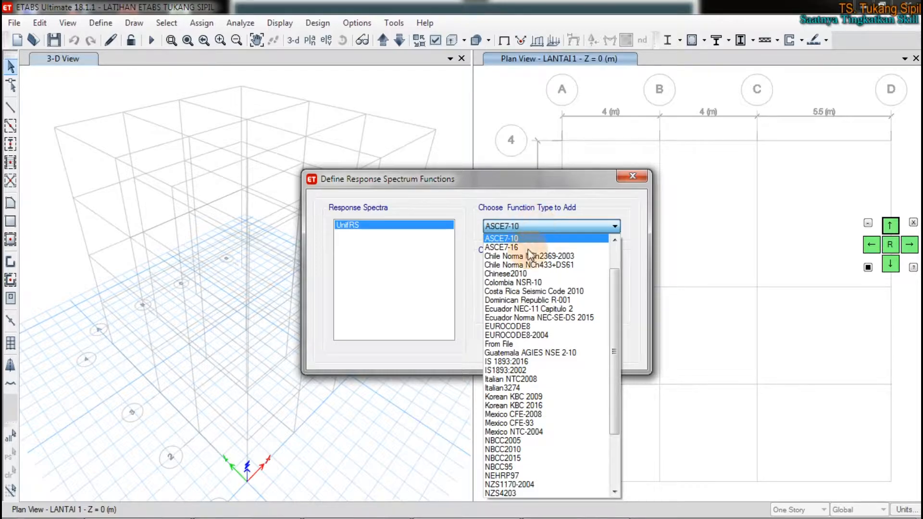
{"action": "left_click", "coordinate": [519, 344]}
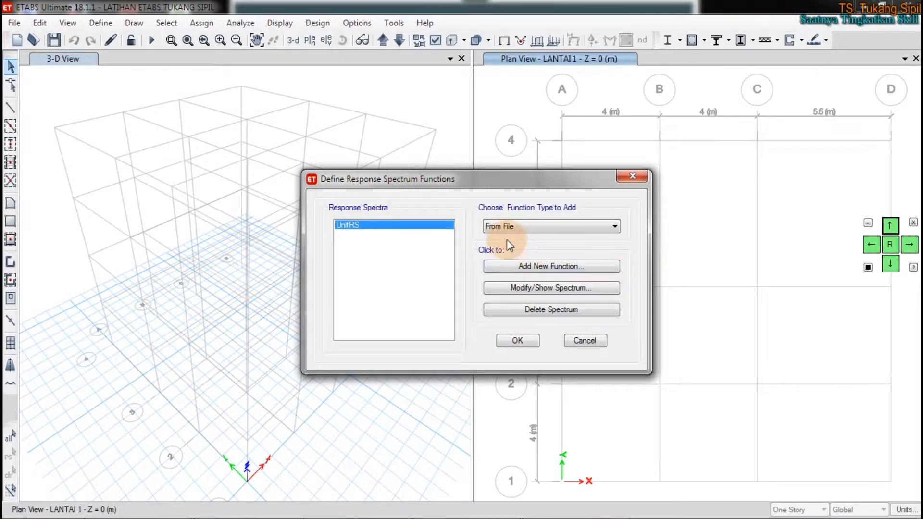
{"action": "left_click", "coordinate": [502, 268]}
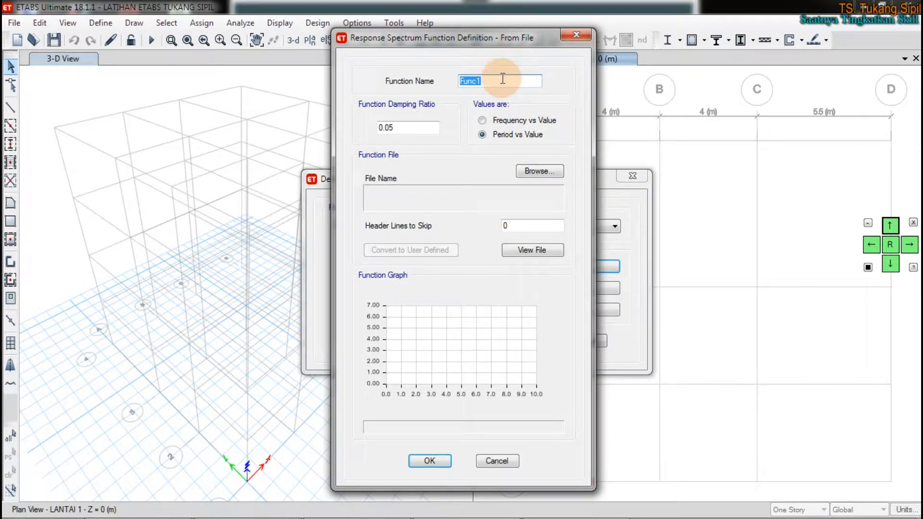
{"action": "type", "text": "MRS KG"}
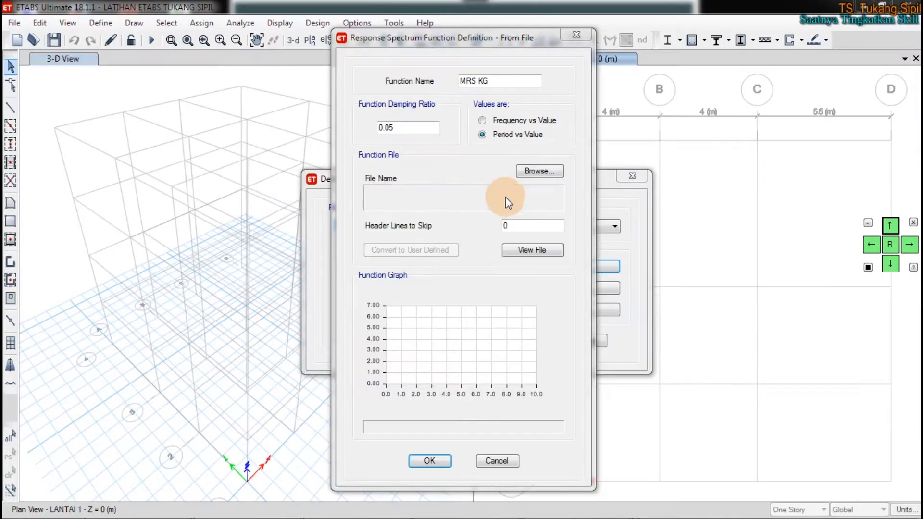
- Load the MRS KRUENG GEUKUH text file from the LATIHAN 4 ETABS folder as the function's data file
{"action": "left_click", "coordinate": [535, 173]}
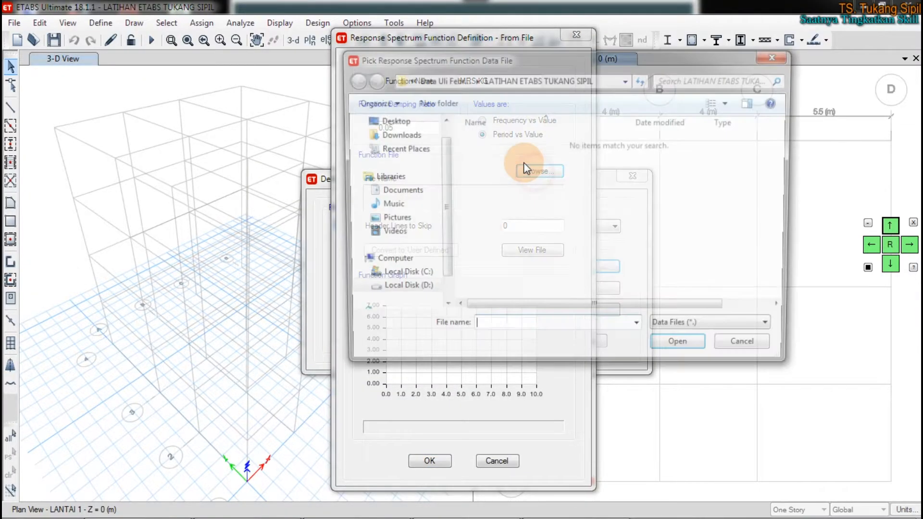
{"action": "left_click", "coordinate": [441, 79]}
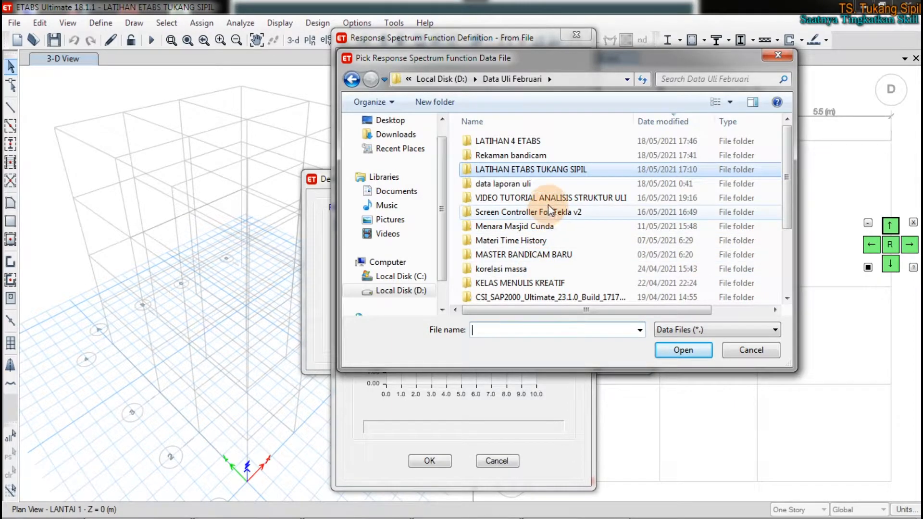
{"action": "double_click", "coordinate": [529, 141]}
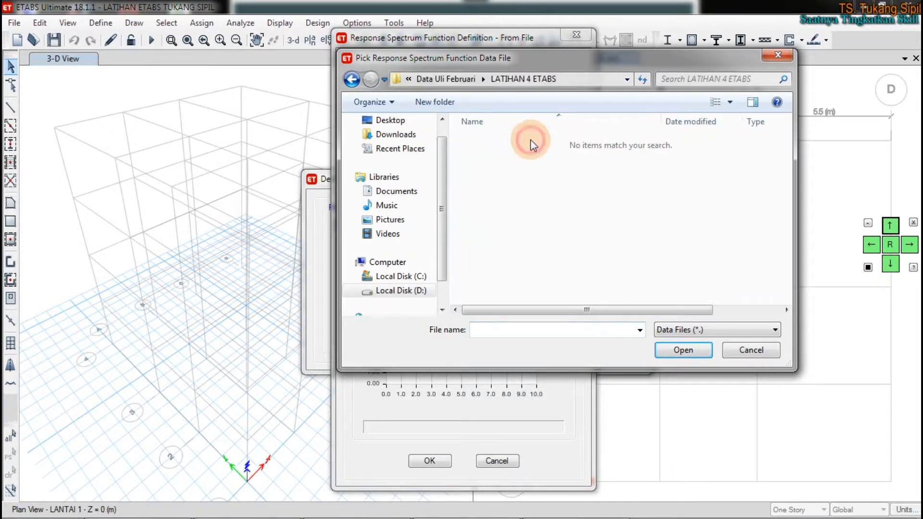
{"action": "left_click", "coordinate": [701, 330]}
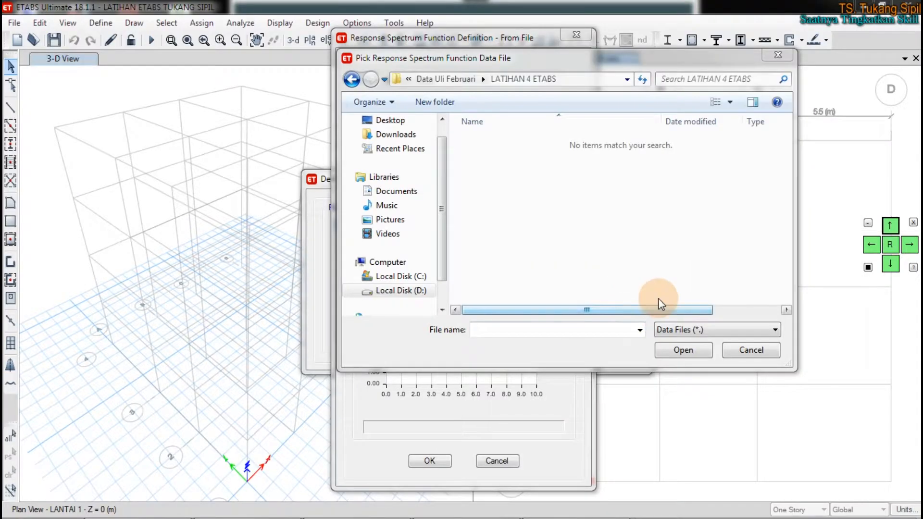
{"action": "left_click", "coordinate": [732, 304]}
{"action": "left_click", "coordinate": [683, 355]}
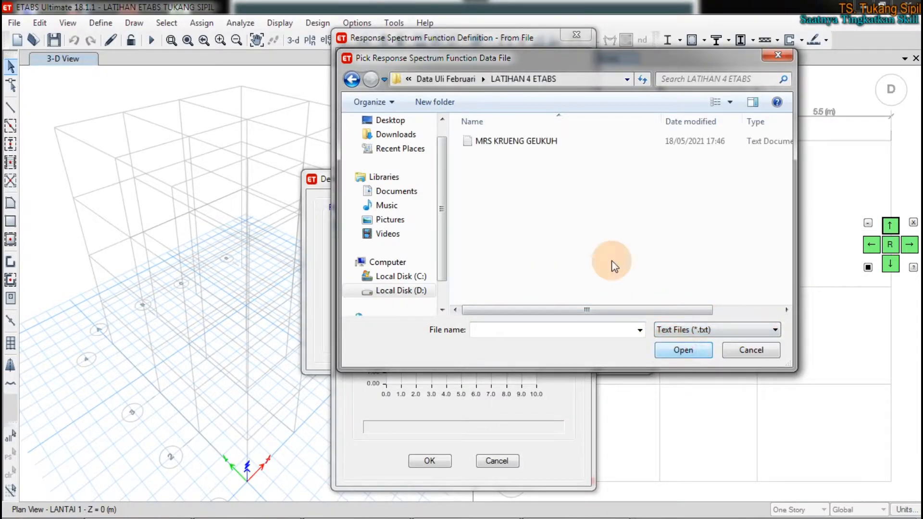
{"action": "left_click", "coordinate": [490, 141]}
{"action": "left_click", "coordinate": [677, 349]}
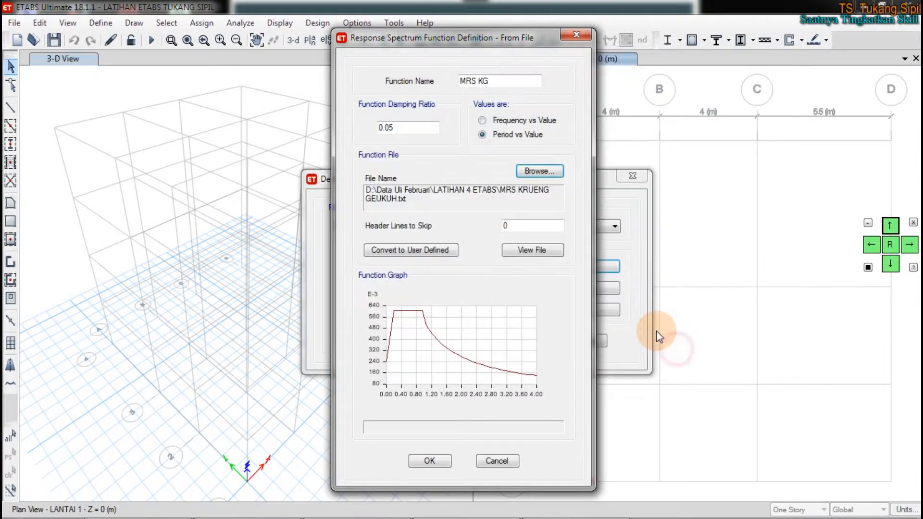
- Convert the MRS KG function to user defined and accept its definition
{"action": "mouse_move", "coordinate": [407, 338]}
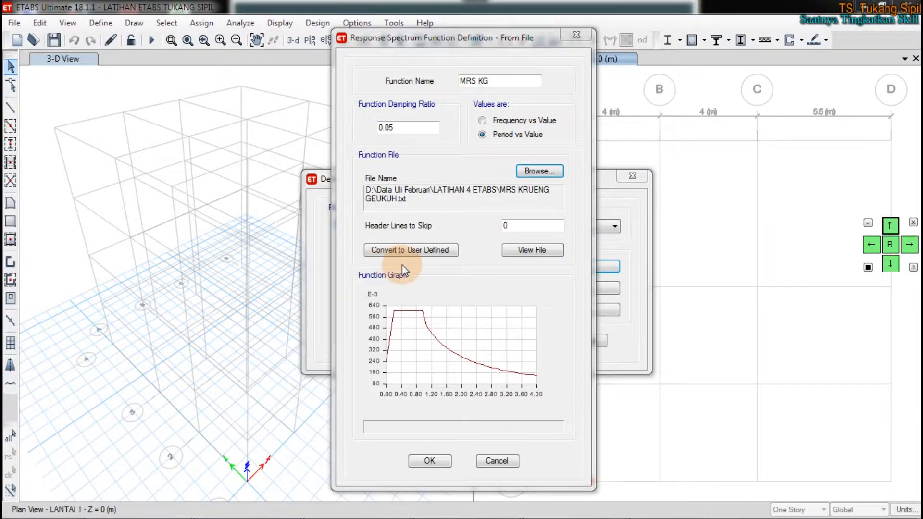
{"action": "left_click", "coordinate": [415, 253]}
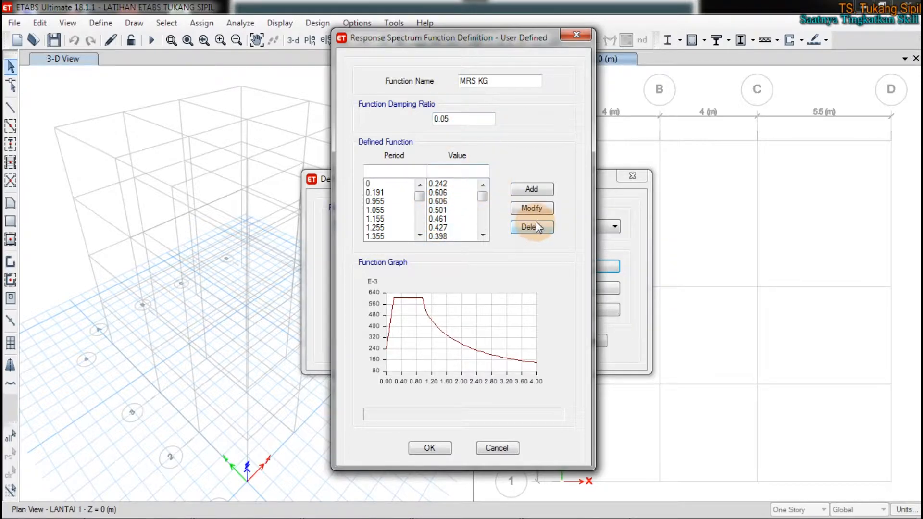
{"action": "left_click", "coordinate": [430, 448]}
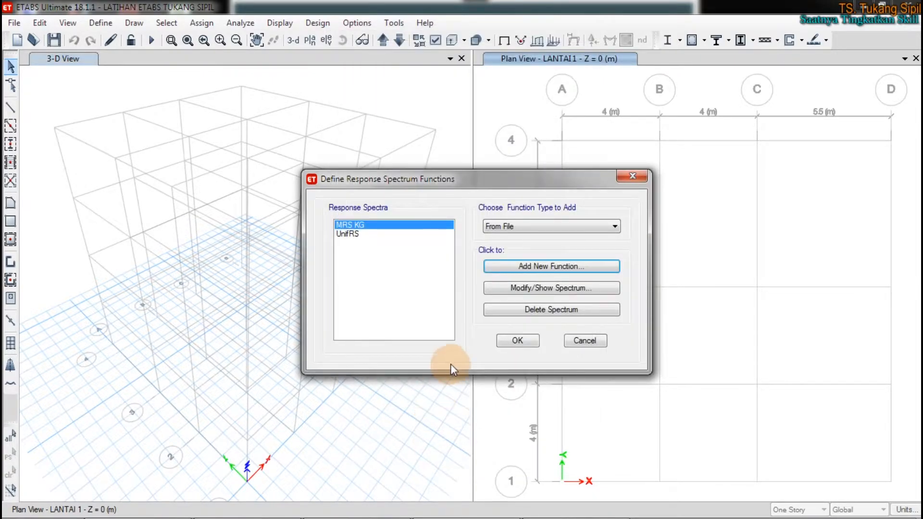
- Choose ASCE7-10 as the type of the next response spectrum function to add
{"action": "left_click", "coordinate": [520, 225]}
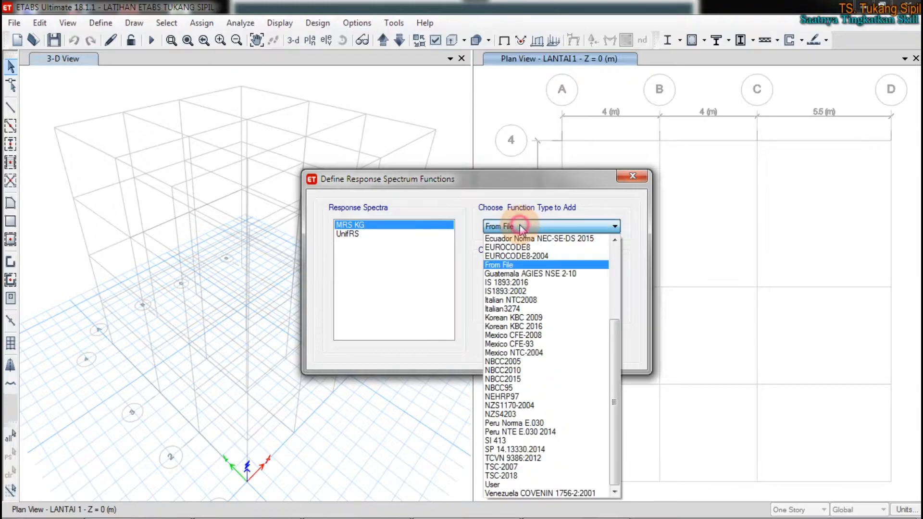
{"action": "scroll", "coordinate": [544, 371], "scroll_direction": "up", "scroll_amount": 5}
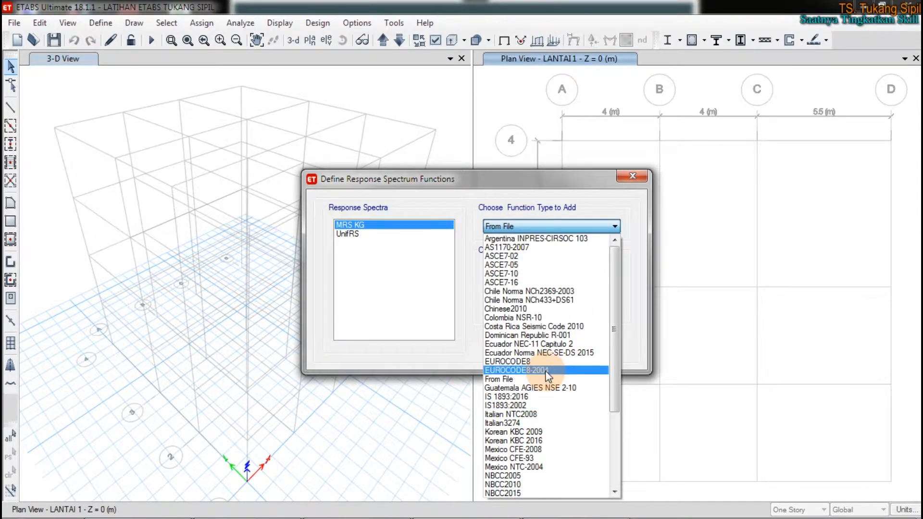
{"action": "left_click", "coordinate": [532, 274]}
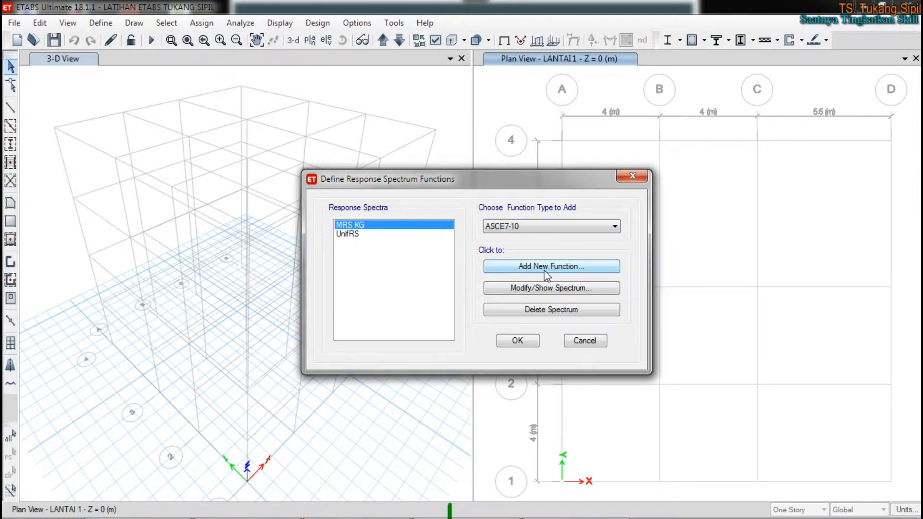
{"action": "left_click", "coordinate": [581, 150]}
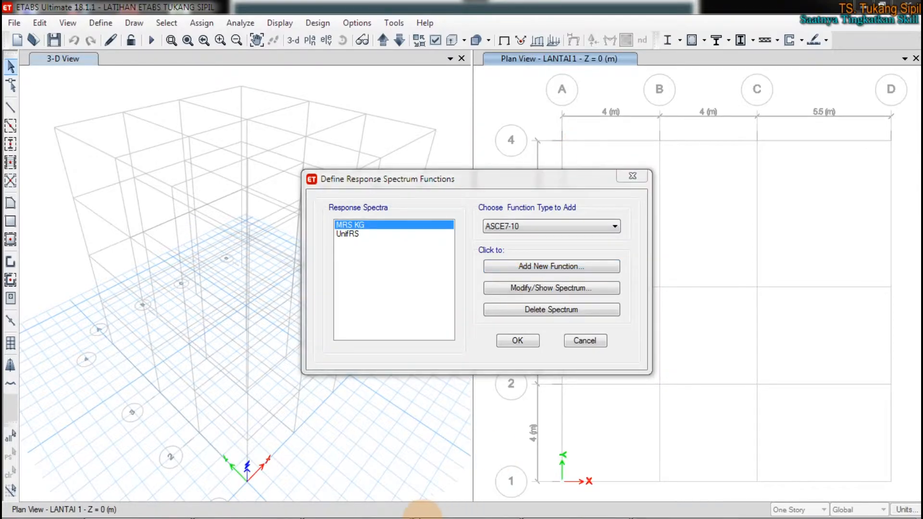
{"action": "mouse_move", "coordinate": [439, 517]}
{"action": "left_click", "coordinate": [812, 504]}
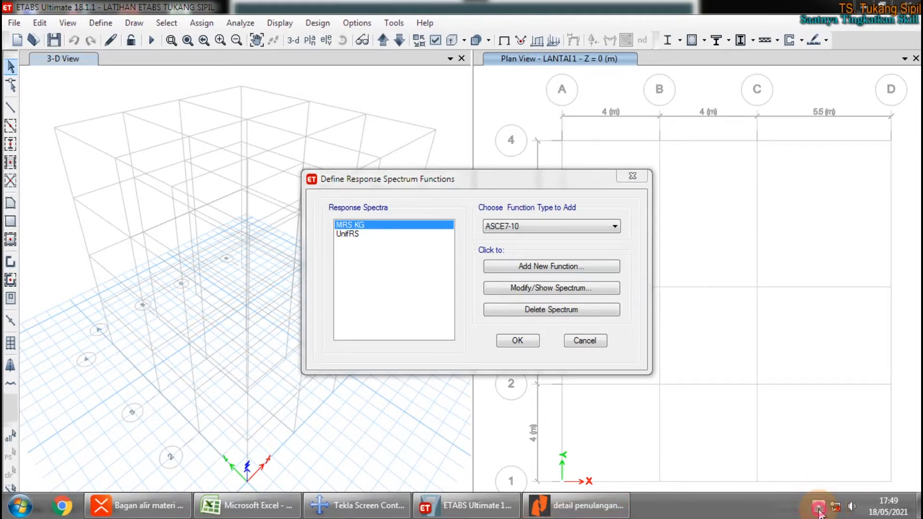
{"action": "right_click", "coordinate": [837, 417]}
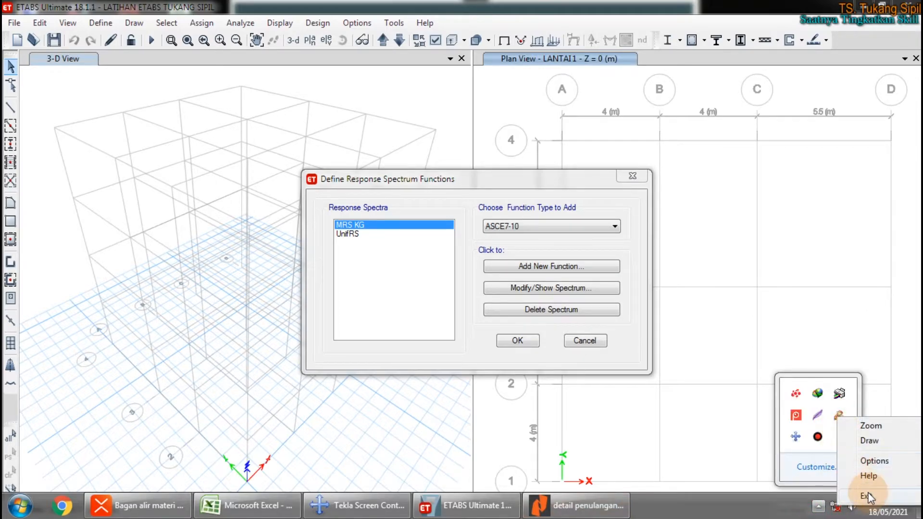
{"action": "left_click", "coordinate": [868, 494]}
{"action": "left_click", "coordinate": [12, 508]}
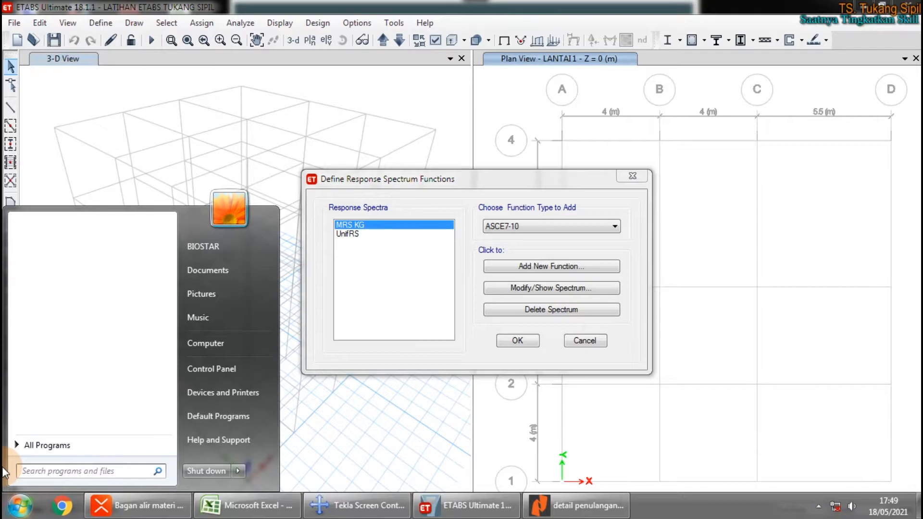
{"action": "type", "text": "DEM"}
{"action": "left_click", "coordinate": [57, 241]}
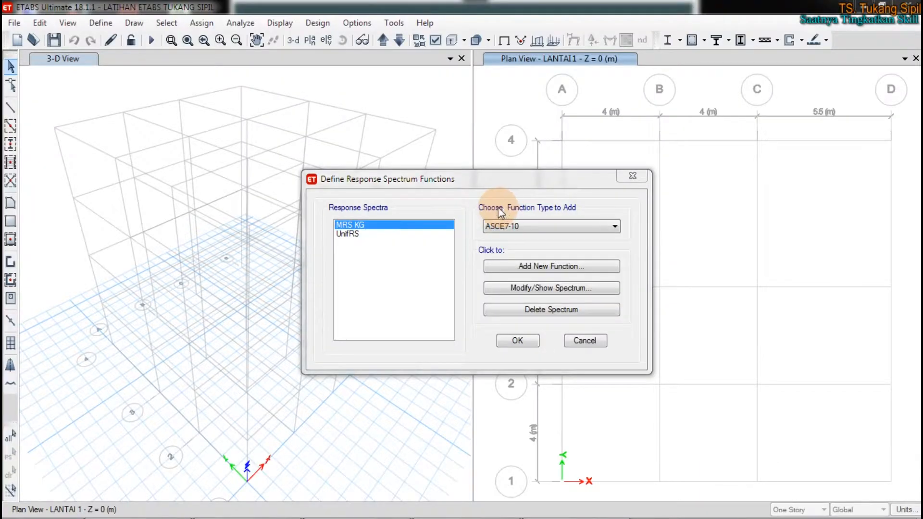
- Add a new ASCE 7-10 response spectrum function named MRS KG2, keeping the Ss and S1 source as User Specified
{"action": "left_click", "coordinate": [523, 267]}
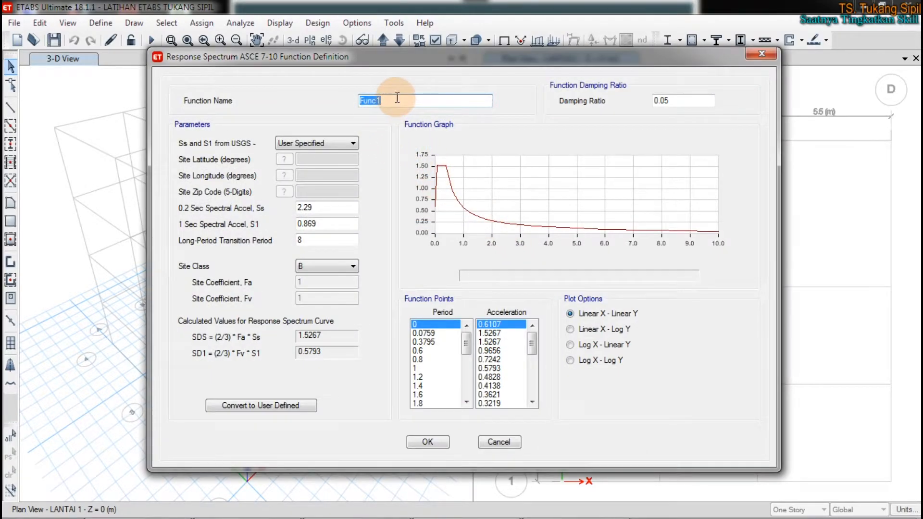
{"action": "type", "text": "MRS KG2"}
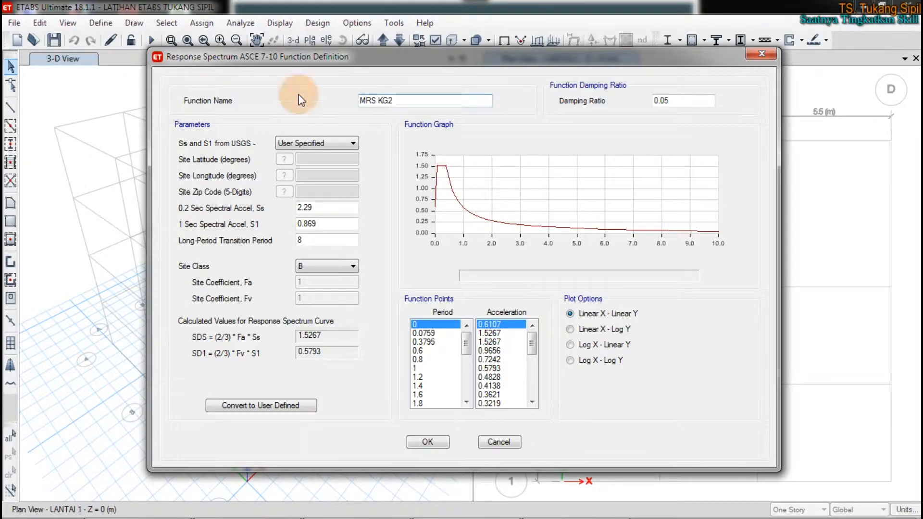
{"action": "left_click", "coordinate": [280, 145]}
{"action": "left_click", "coordinate": [281, 145]}
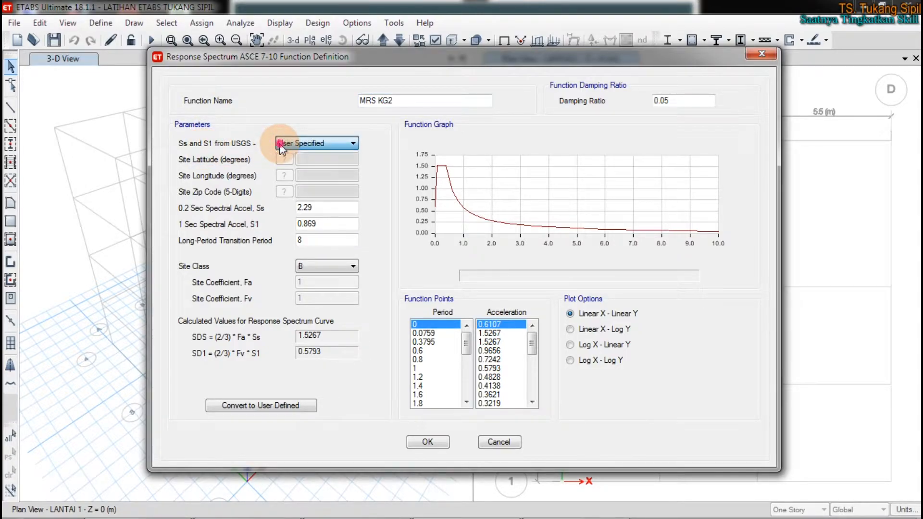
- Set the 0.2 Sec Spectral Accel, Ss, to 0.639 for the MRS KG2 function
{"action": "left_click_drag", "start_coordinate": [318, 210], "coordinate": [285, 212]}
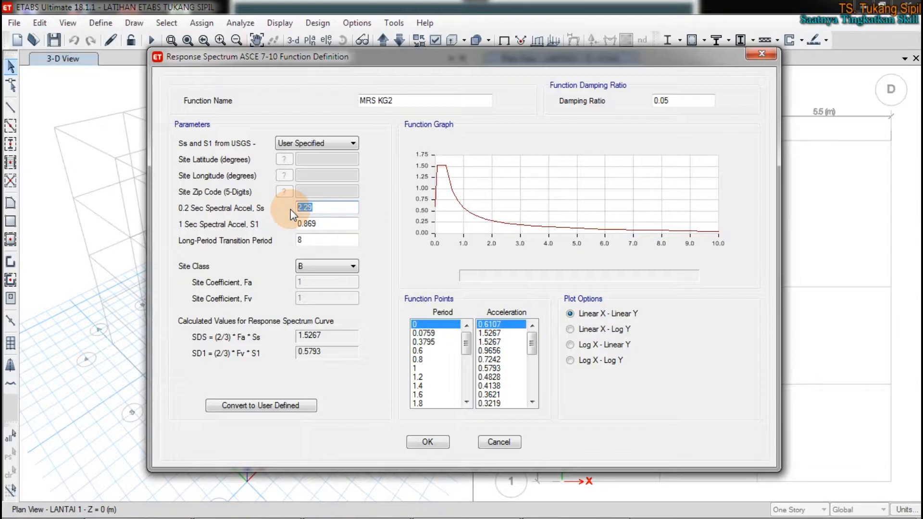
{"action": "type", "text": "0.63"}
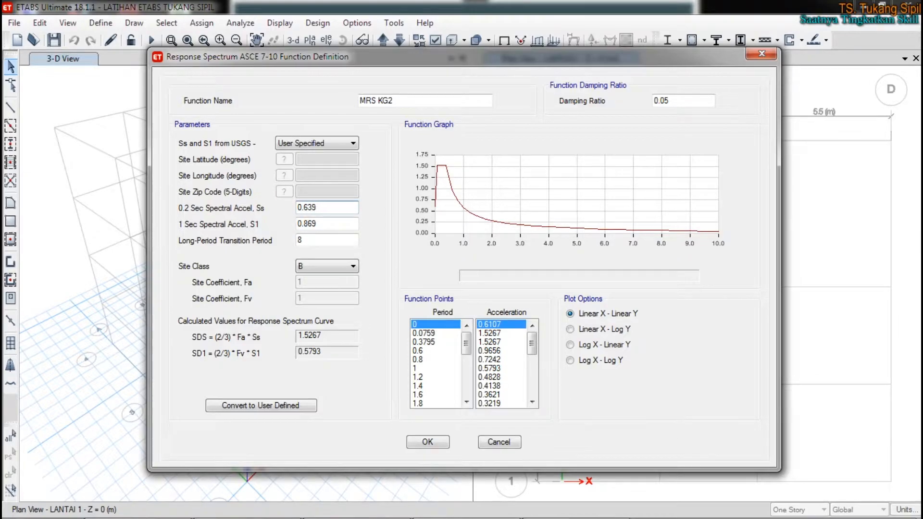
{"action": "key", "text": "Tab"}
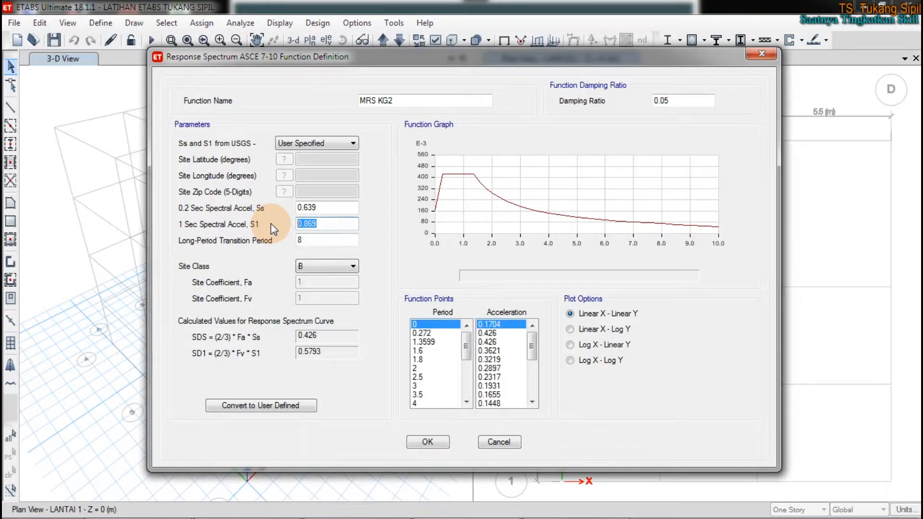
- Set S1 to 0.318, the Long-Period Transition Period to 4 and the Site Class to E for the MRS KG2 function
{"action": "type", "text": ".318"}
{"action": "double_click", "coordinate": [305, 240]}
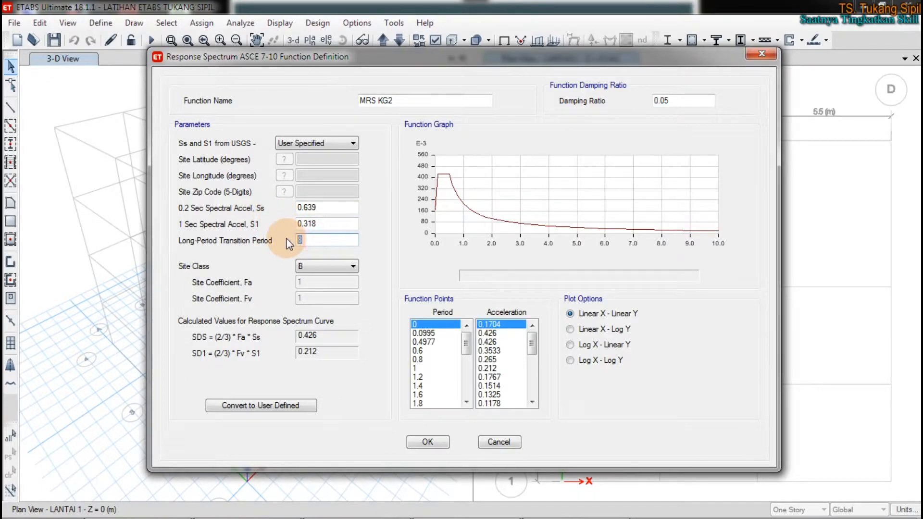
{"action": "type", "text": "4"}
{"action": "left_click", "coordinate": [342, 265]}
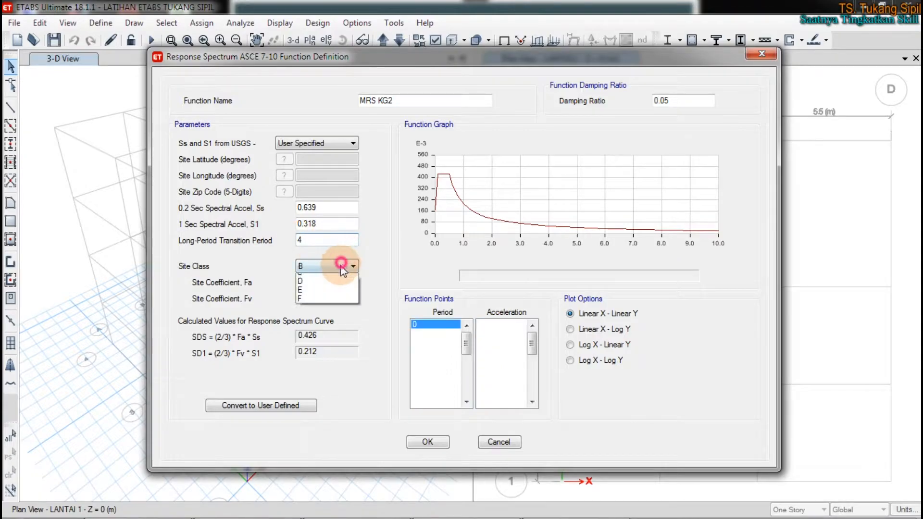
{"action": "left_click", "coordinate": [312, 309]}
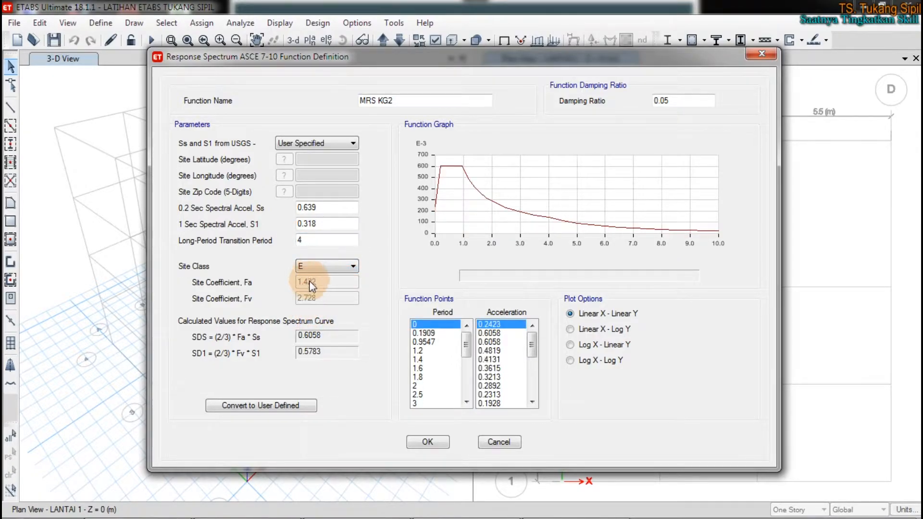
- Examine the MRS KG2 spectrum curve, its transition period, damping ratio and the calculated SDS and SD1 values
{"action": "left_click_drag", "start_coordinate": [534, 361], "coordinate": [532, 327]}
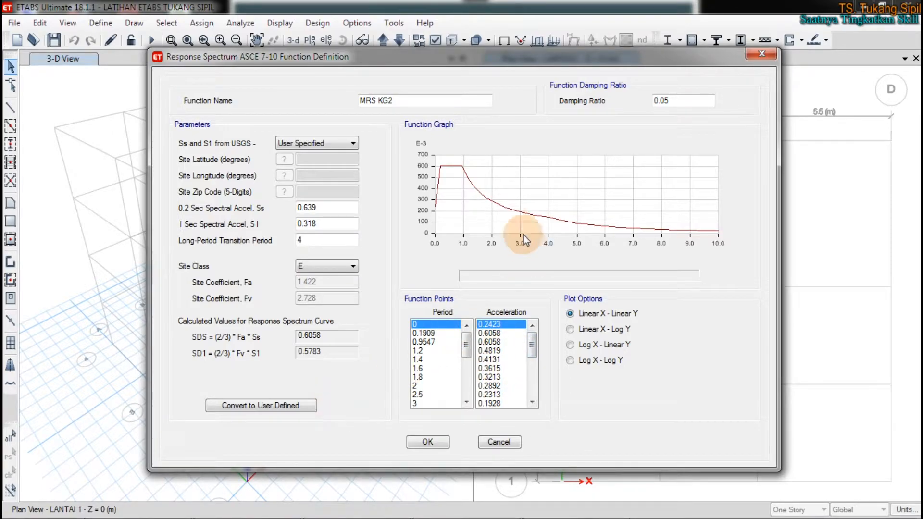
{"action": "mouse_move", "coordinate": [577, 224]}
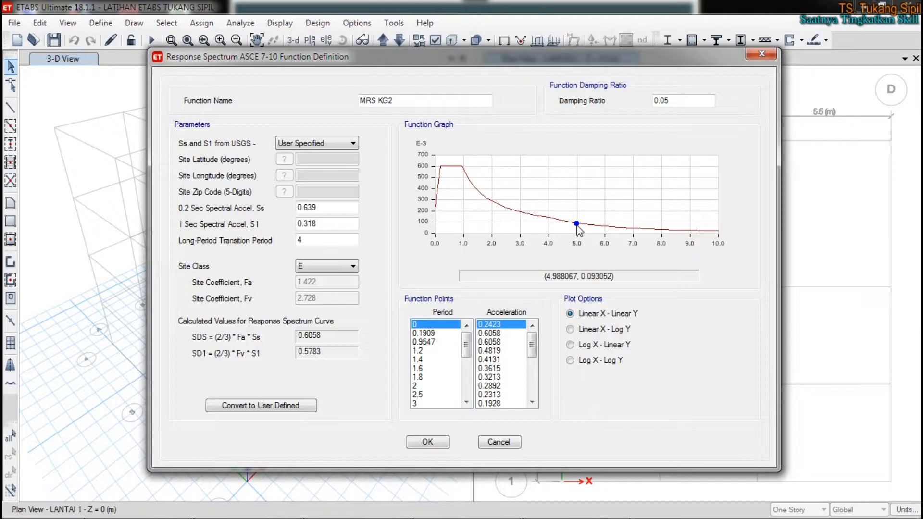
{"action": "left_click", "coordinate": [601, 294]}
{"action": "left_click", "coordinate": [706, 368]}
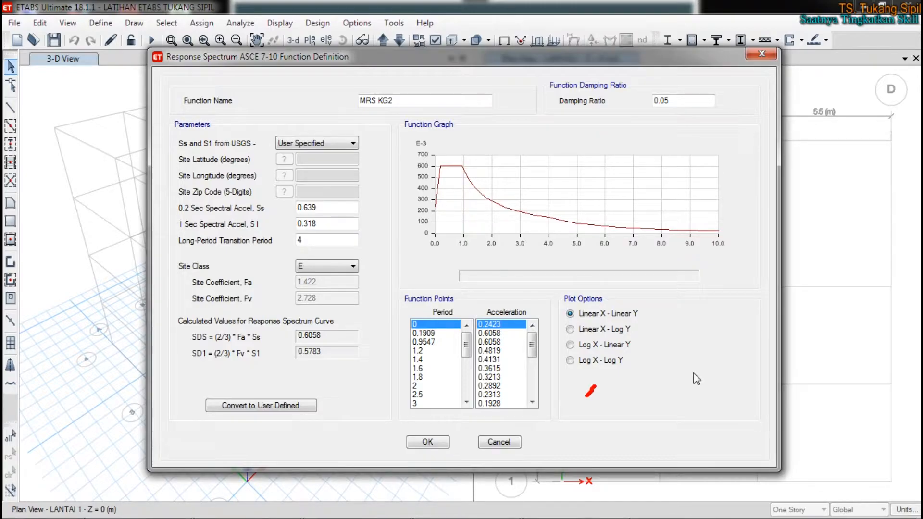
{"action": "mouse_move", "coordinate": [725, 227]}
{"action": "left_mouse_down"}
{"action": "mouse_move", "coordinate": [721, 265]}
{"action": "mouse_move", "coordinate": [720, 202]}
{"action": "left_mouse_up"}
{"action": "mouse_move", "coordinate": [546, 202]}
{"action": "left_mouse_down"}
{"action": "mouse_move", "coordinate": [542, 252]}
{"action": "mouse_move", "coordinate": [557, 226]}
{"action": "mouse_move", "coordinate": [551, 206]}
{"action": "left_mouse_up"}
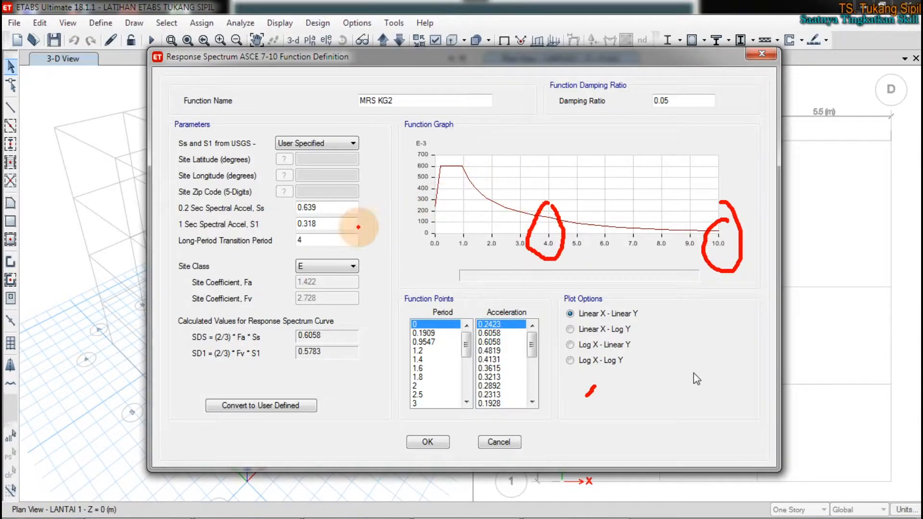
{"action": "mouse_move", "coordinate": [301, 236]}
{"action": "left_mouse_down"}
{"action": "mouse_move", "coordinate": [277, 247]}
{"action": "mouse_move", "coordinate": [316, 240]}
{"action": "mouse_move", "coordinate": [288, 231]}
{"action": "left_mouse_up"}
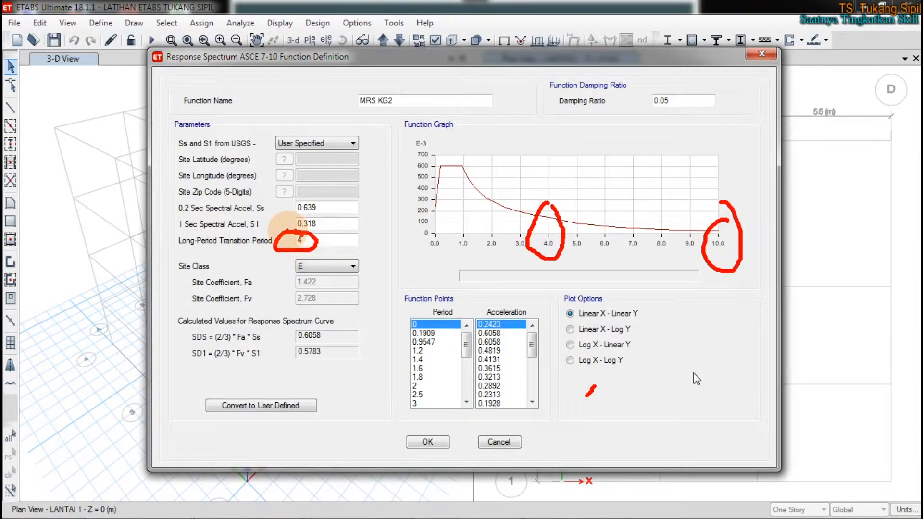
{"action": "mouse_move", "coordinate": [665, 87]}
{"action": "left_mouse_down"}
{"action": "mouse_move", "coordinate": [636, 103]}
{"action": "mouse_move", "coordinate": [693, 91]}
{"action": "mouse_move", "coordinate": [628, 82]}
{"action": "left_mouse_up"}
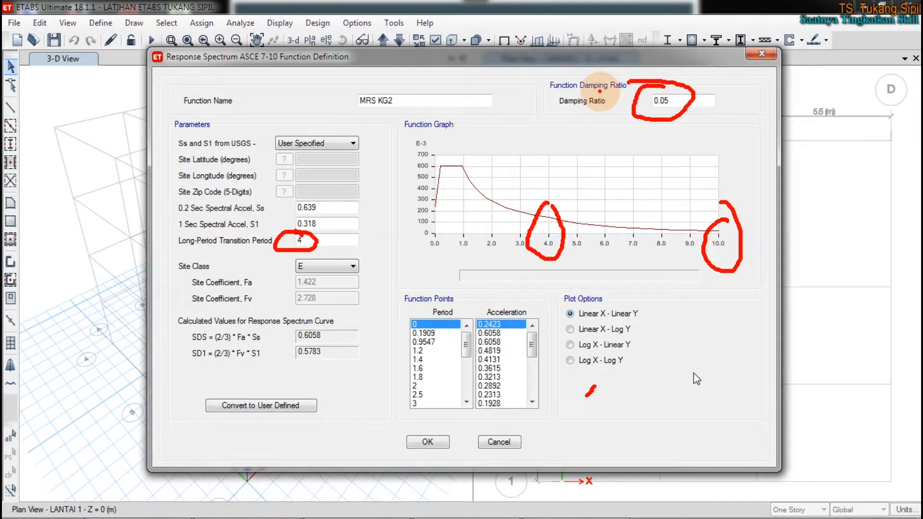
{"action": "mouse_move", "coordinate": [202, 323]}
{"action": "left_mouse_down"}
{"action": "mouse_move", "coordinate": [182, 332]}
{"action": "mouse_move", "coordinate": [202, 375]}
{"action": "mouse_move", "coordinate": [262, 336]}
{"action": "mouse_move", "coordinate": [193, 320]}
{"action": "left_mouse_up"}
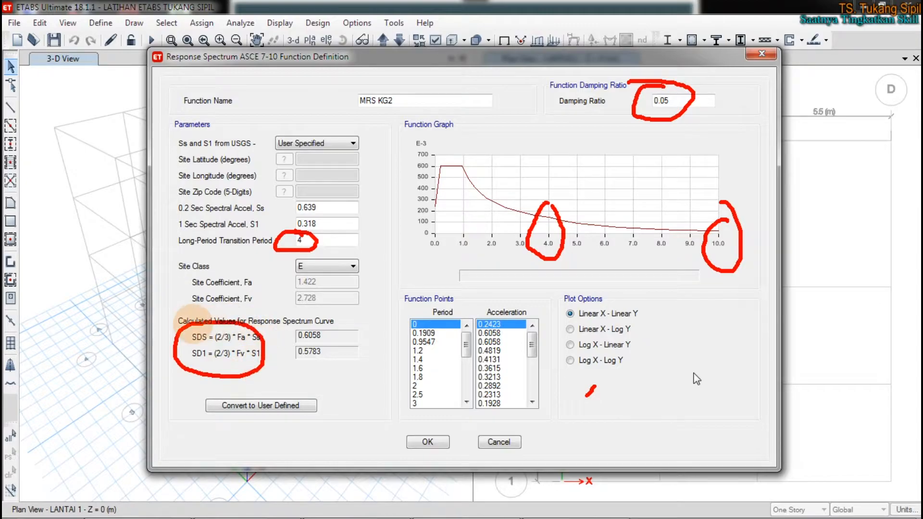
{"action": "left_click_drag", "start_coordinate": [289, 343], "coordinate": [324, 344]}
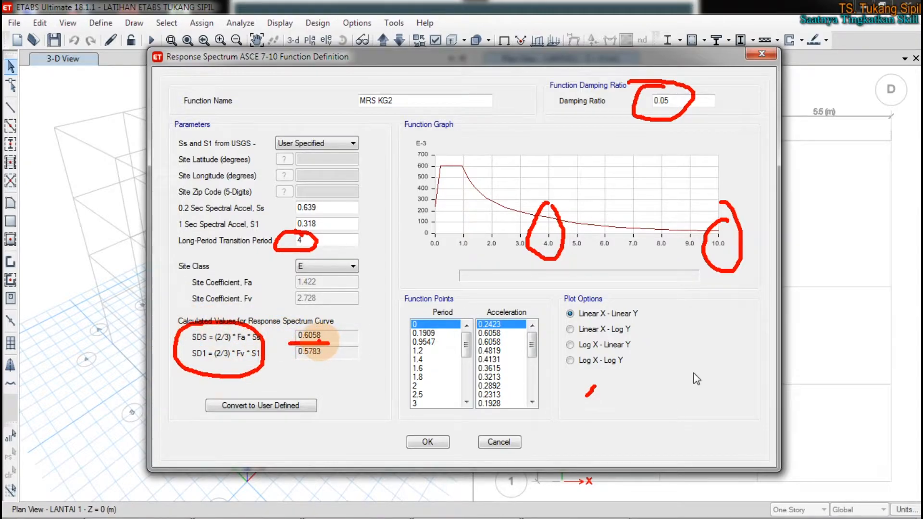
{"action": "mouse_move", "coordinate": [355, 331]}
{"action": "left_mouse_down"}
{"action": "mouse_move", "coordinate": [343, 344]}
{"action": "mouse_move", "coordinate": [371, 345]}
{"action": "mouse_move", "coordinate": [383, 332]}
{"action": "mouse_move", "coordinate": [402, 345]}
{"action": "left_mouse_up"}
{"action": "left_click", "coordinate": [355, 345]}
{"action": "mouse_move", "coordinate": [271, 356]}
{"action": "left_mouse_down"}
{"action": "mouse_move", "coordinate": [297, 370]}
{"action": "mouse_move", "coordinate": [336, 371]}
{"action": "mouse_move", "coordinate": [353, 385]}
{"action": "mouse_move", "coordinate": [364, 371]}
{"action": "mouse_move", "coordinate": [392, 384]}
{"action": "left_mouse_up"}
{"action": "mouse_move", "coordinate": [409, 353]}
{"action": "left_mouse_down"}
{"action": "mouse_move", "coordinate": [404, 380]}
{"action": "mouse_move", "coordinate": [412, 385]}
{"action": "left_mouse_up"}
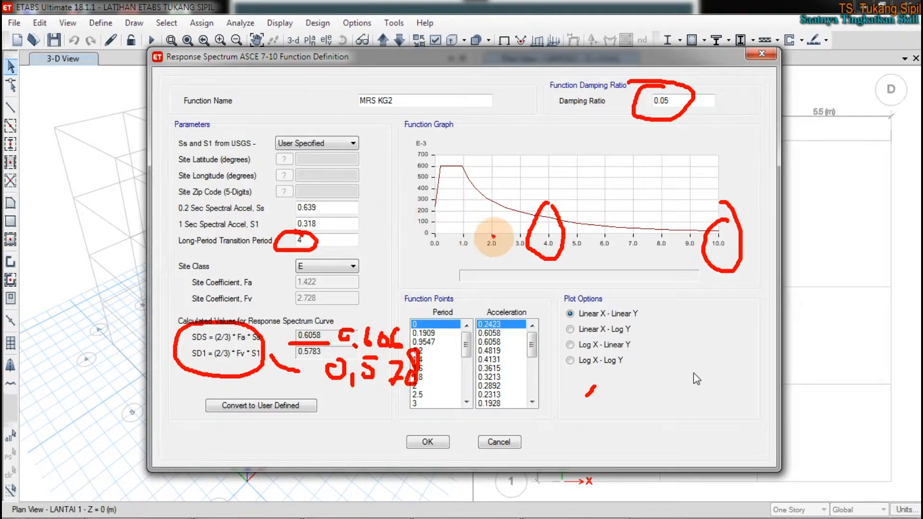
{"action": "mouse_move", "coordinate": [284, 393]}
{"action": "left_mouse_down"}
{"action": "mouse_move", "coordinate": [193, 399]}
{"action": "mouse_move", "coordinate": [277, 432]}
{"action": "left_mouse_up"}
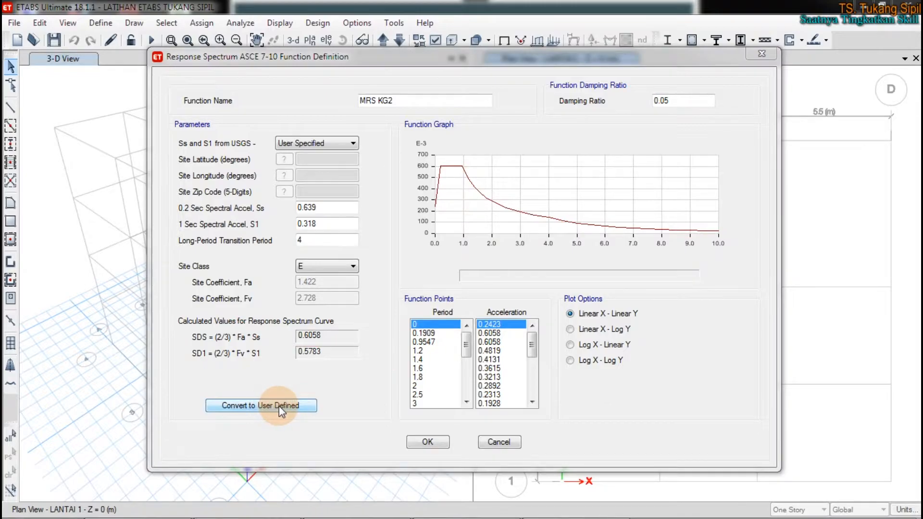
- Convert the MRS KG2 function to user defined and delete its points with periods from 4.5 to 10
{"action": "left_click", "coordinate": [279, 406]}
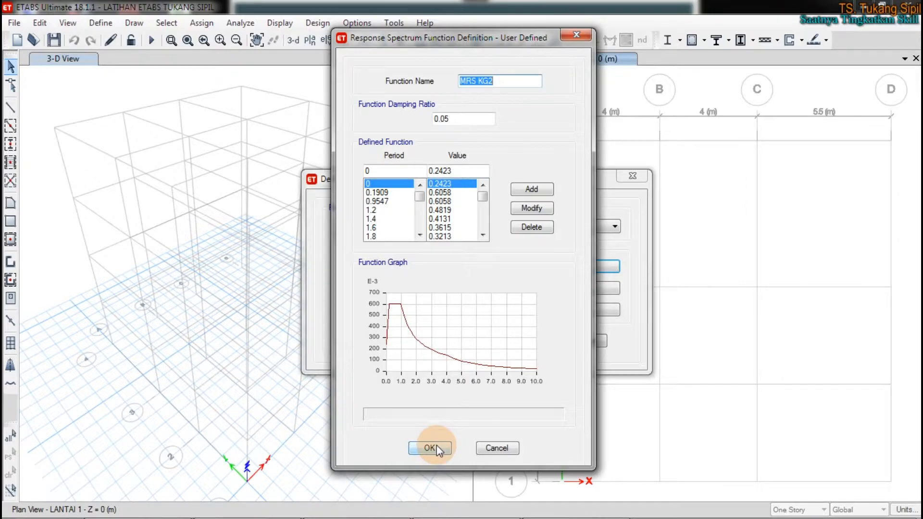
{"action": "left_click", "coordinate": [378, 229]}
{"action": "scroll", "coordinate": [379, 232], "scroll_direction": "down", "scroll_amount": 2}
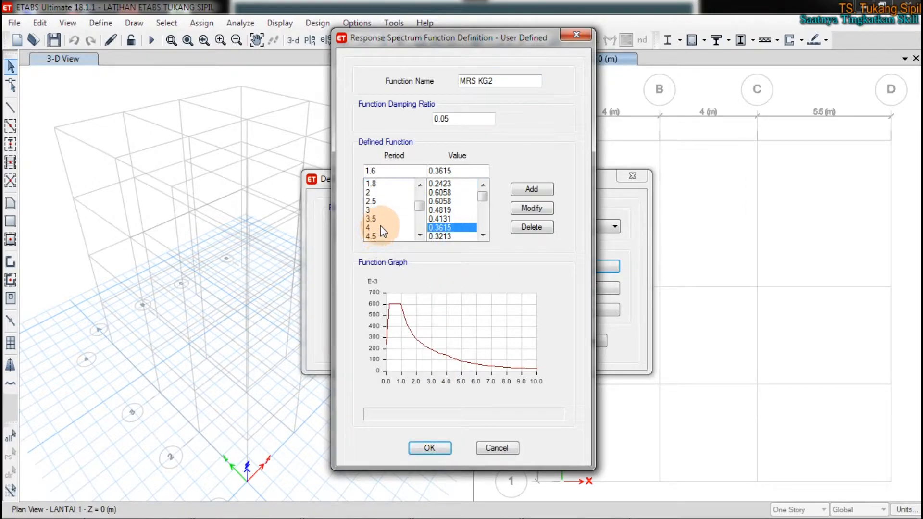
{"action": "left_click", "coordinate": [382, 235]}
{"action": "scroll", "coordinate": [411, 231], "scroll_direction": "down", "scroll_amount": 4}
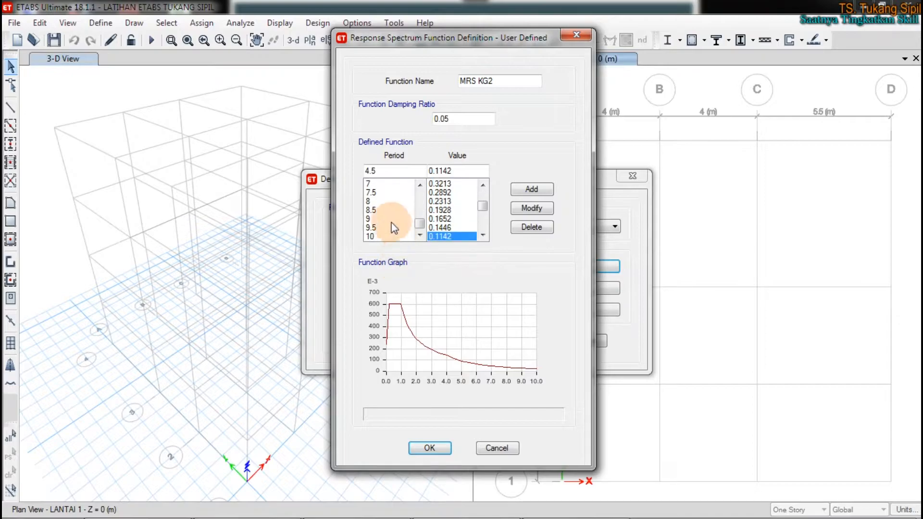
{"action": "left_click", "coordinate": [377, 236]}
{"action": "left_click", "coordinate": [520, 228]}
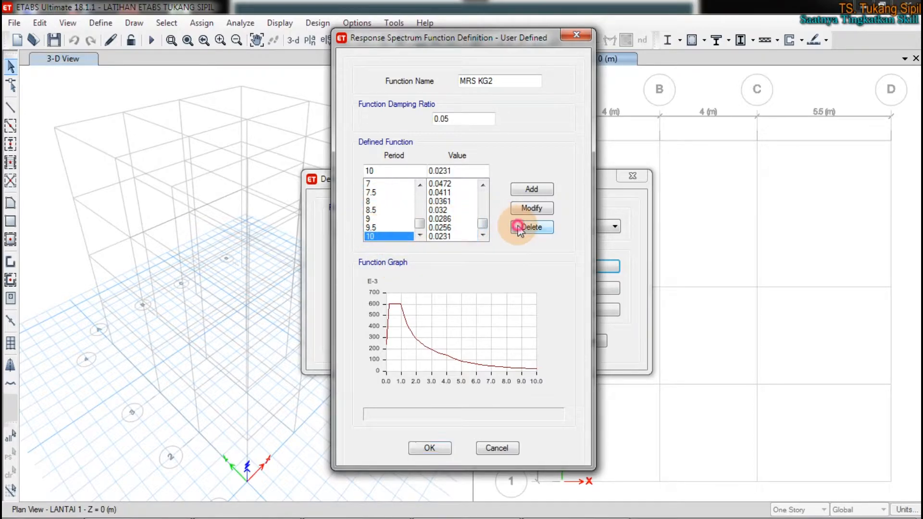
{"action": "left_click", "coordinate": [521, 228]}
{"action": "left_click", "coordinate": [520, 228]}
{"action": "left_click", "coordinate": [520, 228]}
{"action": "left_click", "coordinate": [521, 228]}
{"action": "left_click", "coordinate": [519, 228]}
{"action": "left_click", "coordinate": [519, 228]}
{"action": "left_click", "coordinate": [518, 228]}
{"action": "left_click", "coordinate": [518, 228]}
{"action": "left_click", "coordinate": [516, 228]}
{"action": "left_click", "coordinate": [515, 228]}
{"action": "left_click", "coordinate": [515, 228]}
- Check the points at the end of the MRS KG2 period list and accept the user-defined function
{"action": "left_click", "coordinate": [382, 236]}
{"action": "left_click", "coordinate": [387, 220]}
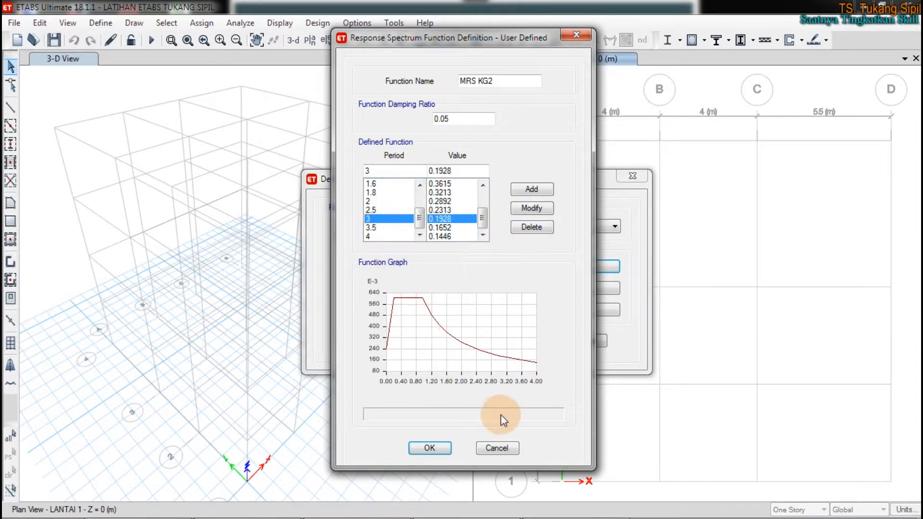
{"action": "left_click", "coordinate": [429, 448]}
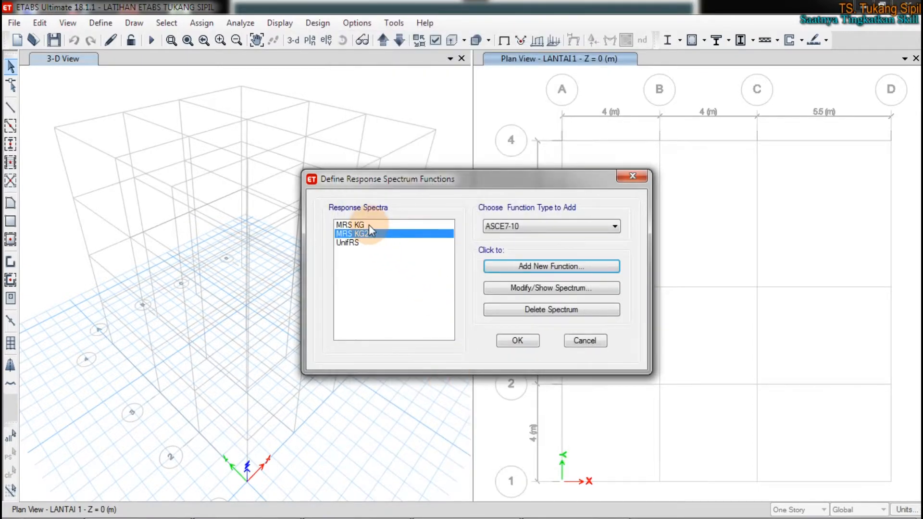
- Review MRS KG and MRS KG2 among the response spectra and accept the list of functions
{"action": "left_click", "coordinate": [368, 224]}
{"action": "left_click", "coordinate": [375, 233]}
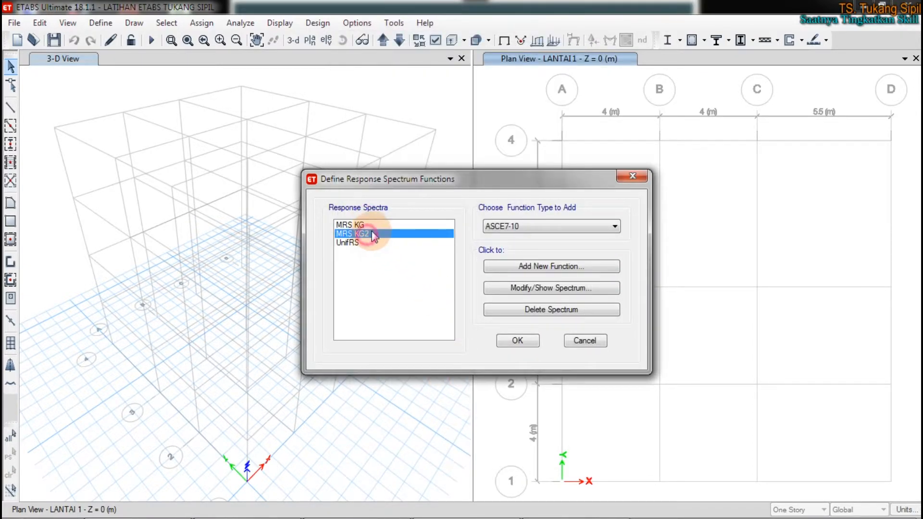
{"action": "left_click", "coordinate": [376, 225]}
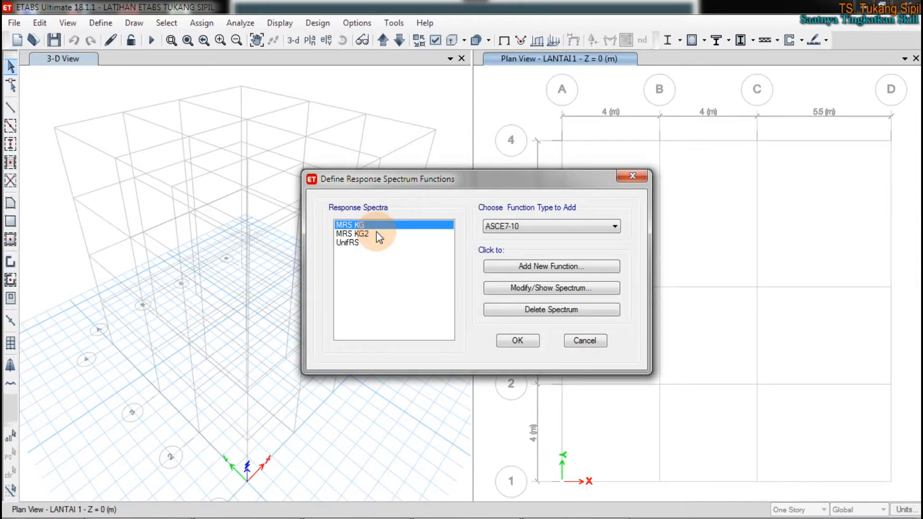
{"action": "left_click", "coordinate": [380, 234]}
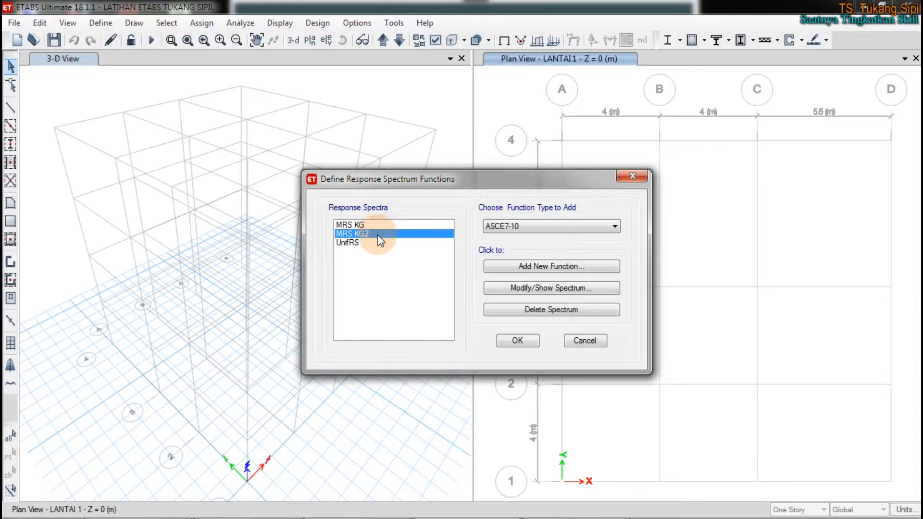
{"action": "left_click", "coordinate": [528, 341]}
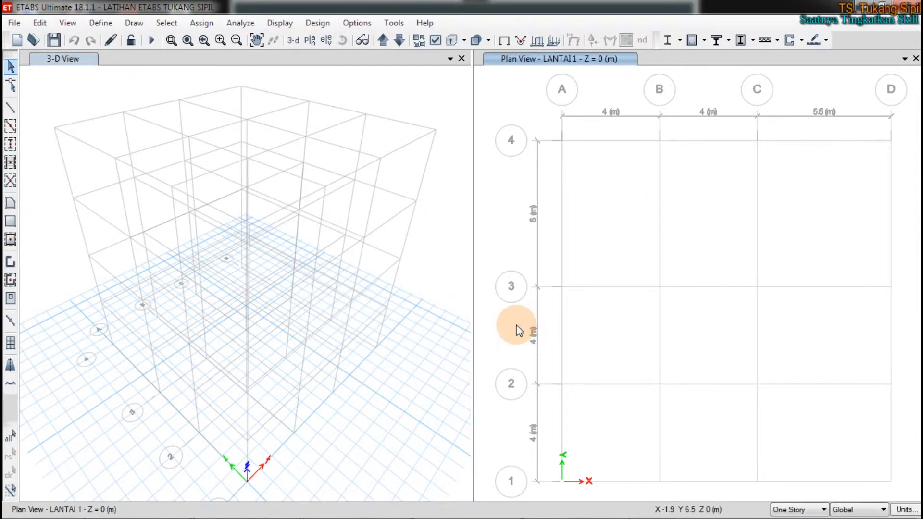
- Switch to the XMind mind map with the outline of the ETABS course material
{"action": "mouse_move", "coordinate": [360, 514]}
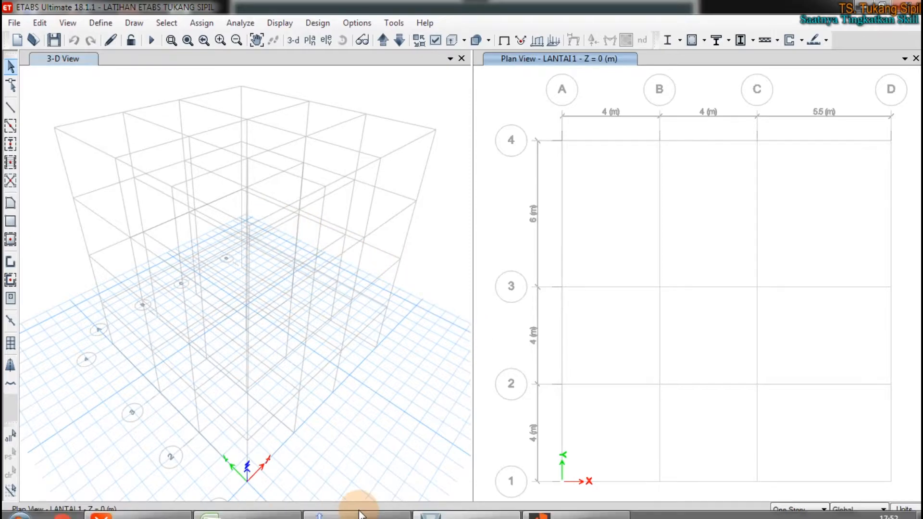
{"action": "left_click", "coordinate": [144, 505]}
{"action": "left_click", "coordinate": [629, 320]}
{"action": "left_click_drag", "start_coordinate": [638, 315], "coordinate": [865, 12]}
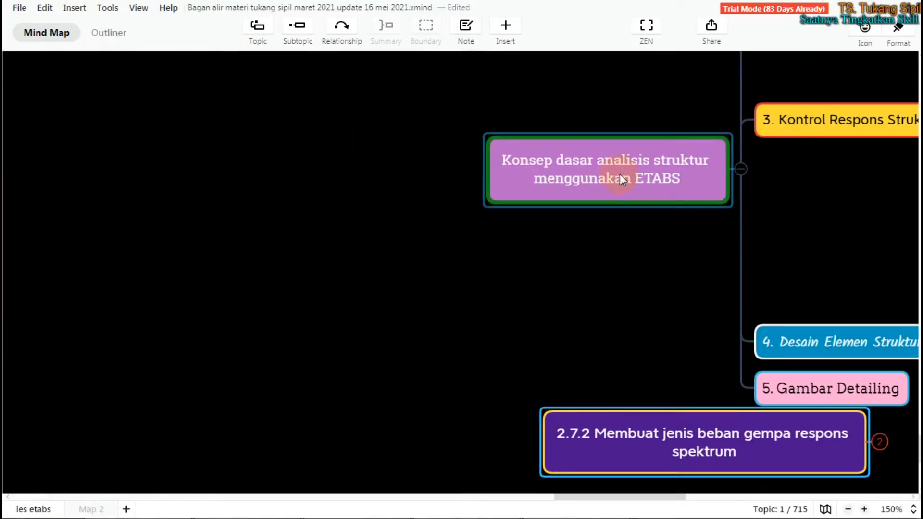
{"action": "key", "text": "ctrl+z"}
{"action": "key", "text": "ctrl+z"}
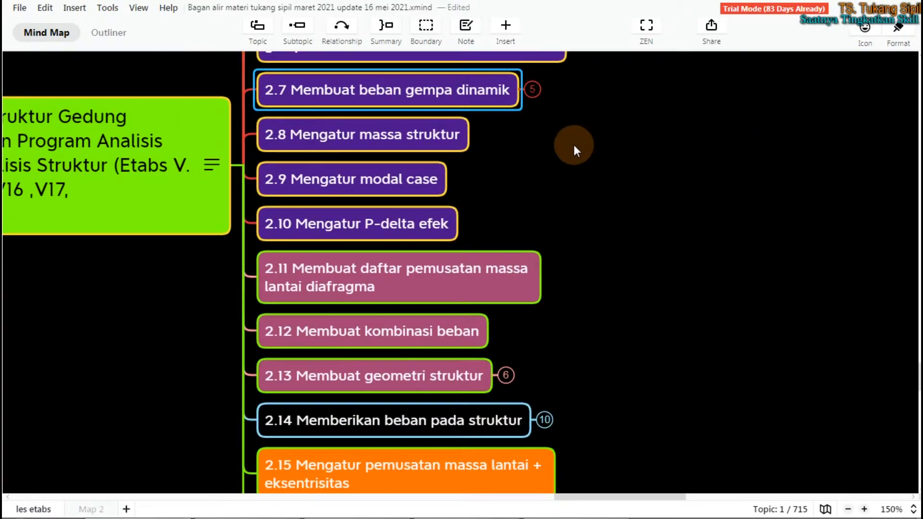
- Expand topic 2.7 in the mind map to look at 2.7.2 Membuat jenis beban gempa respons spektrum, and return to ETABS
{"action": "scroll", "coordinate": [573, 145], "scroll_direction": "up", "scroll_amount": 3}
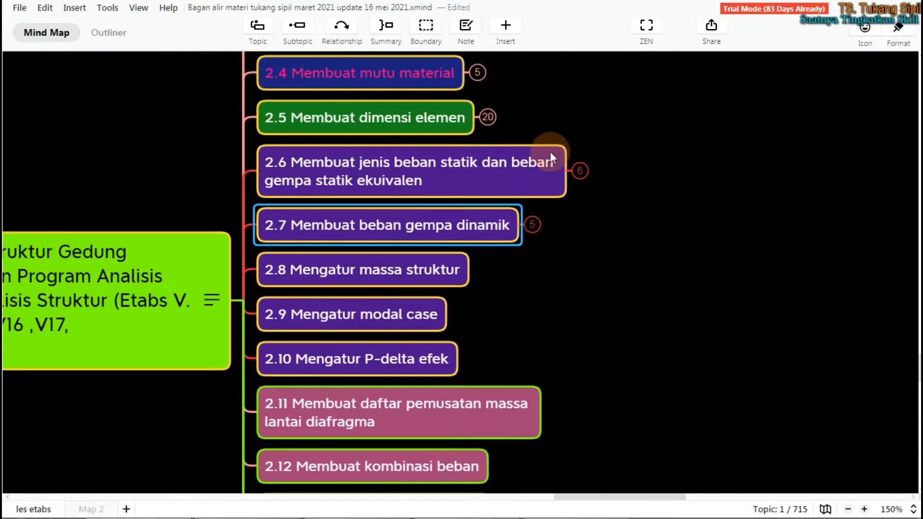
{"action": "left_click", "coordinate": [533, 225]}
{"action": "left_click", "coordinate": [702, 222]}
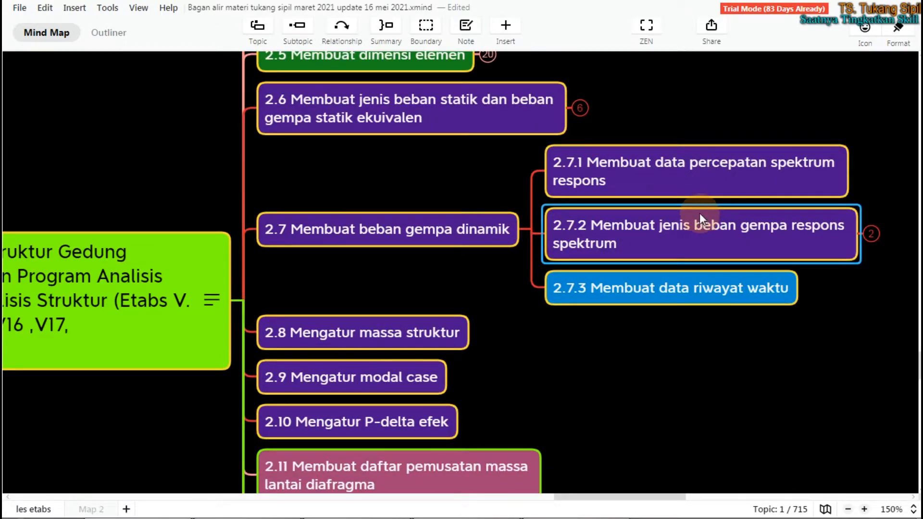
{"action": "left_click", "coordinate": [846, 8]}
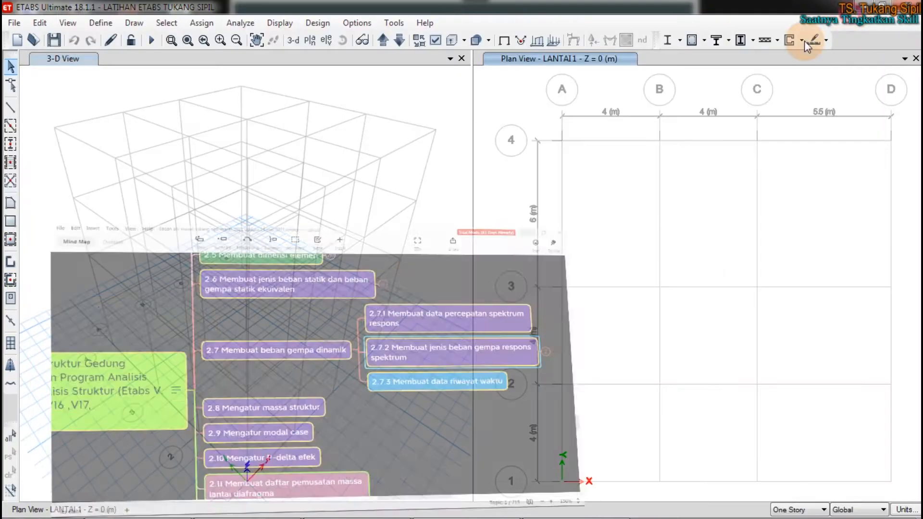
{"action": "left_click", "coordinate": [102, 23]}
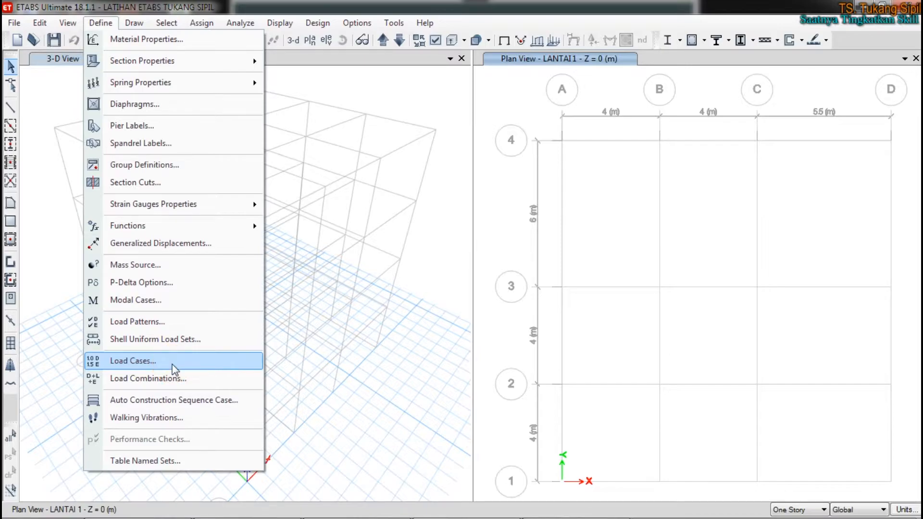
{"action": "key", "text": "Escape"}
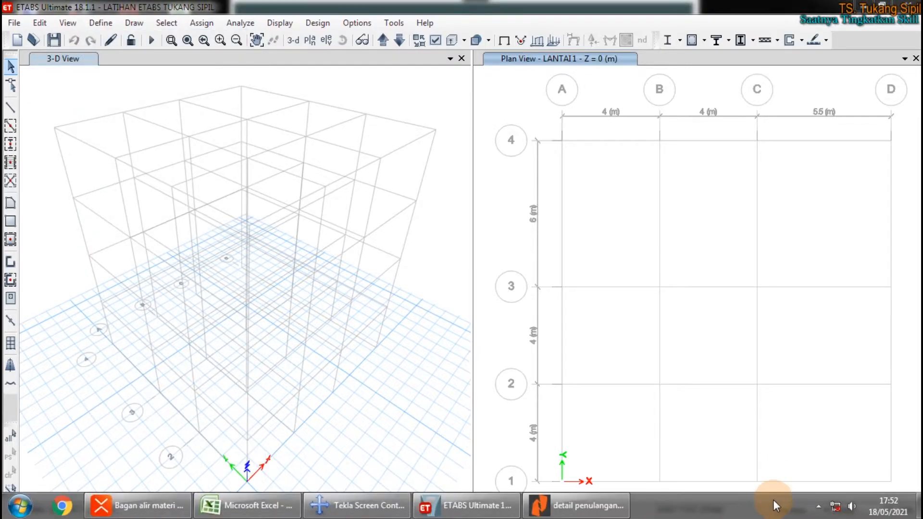
- Search the computer's programs for DEMO and start the DemoHelper-1.2 shortcut
{"action": "left_click", "coordinate": [819, 506]}
{"action": "right_click", "coordinate": [838, 424]}
{"action": "left_click", "coordinate": [868, 503]}
{"action": "key", "text": "super"}
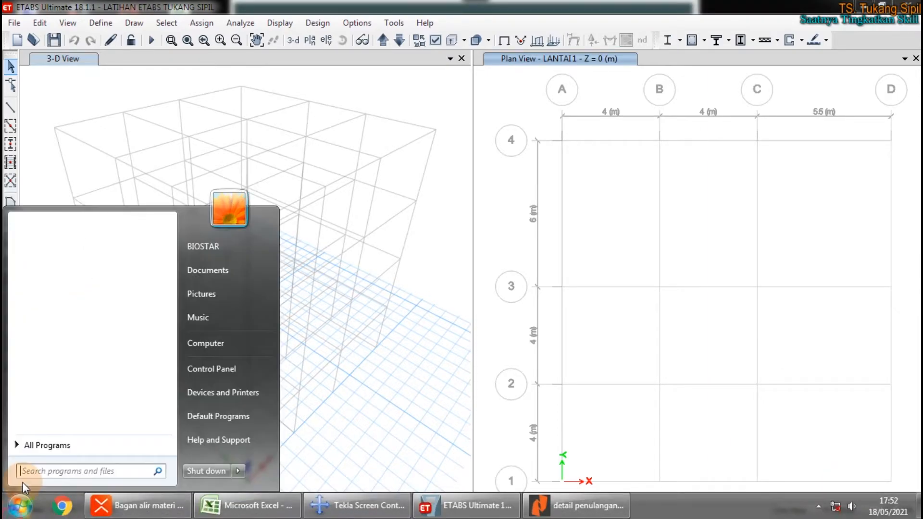
{"action": "type", "text": "DEMO"}
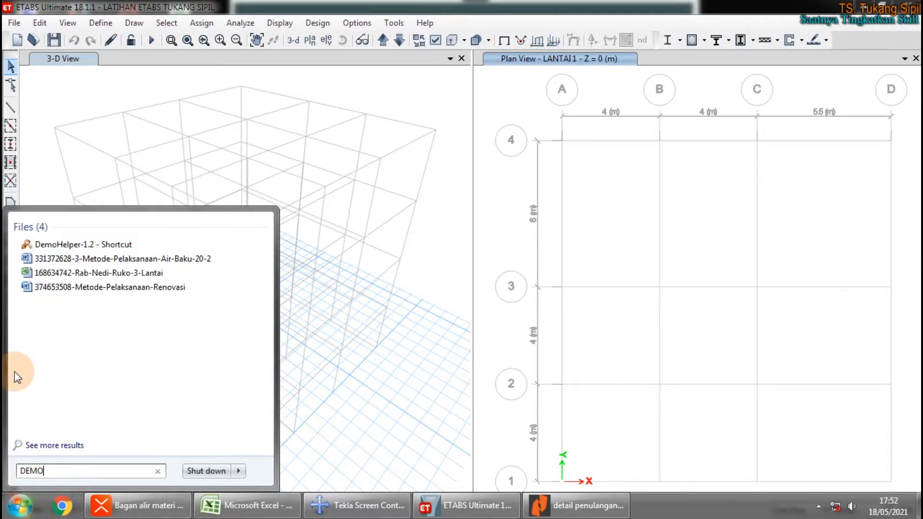
{"action": "left_click", "coordinate": [71, 245]}
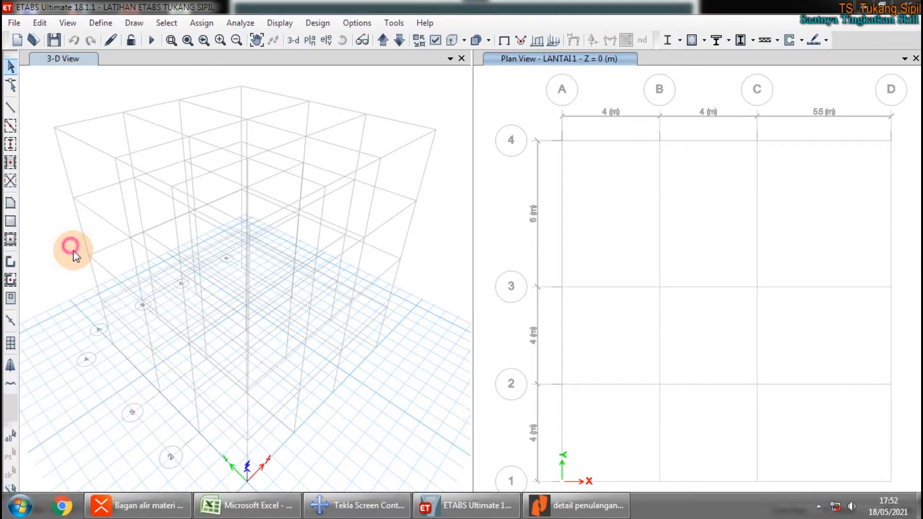
{"action": "left_click", "coordinate": [98, 23]}
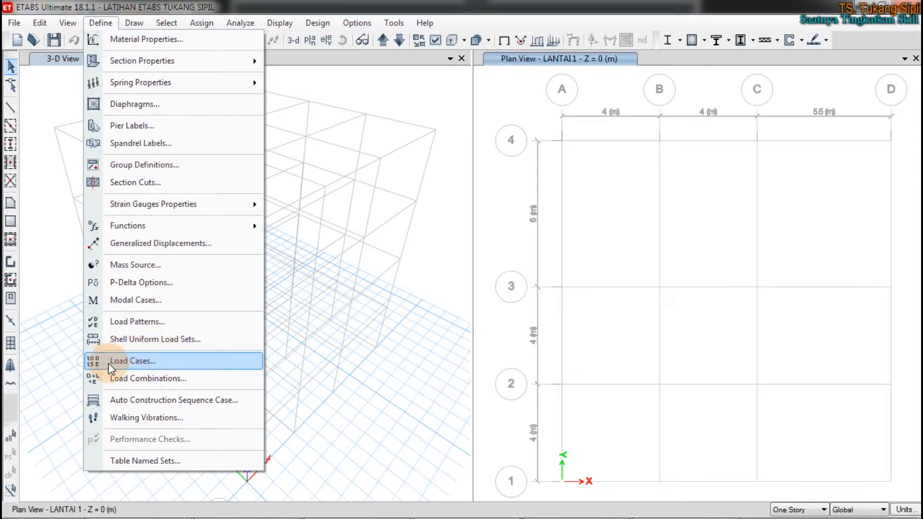
{"action": "left_click", "coordinate": [115, 379]}
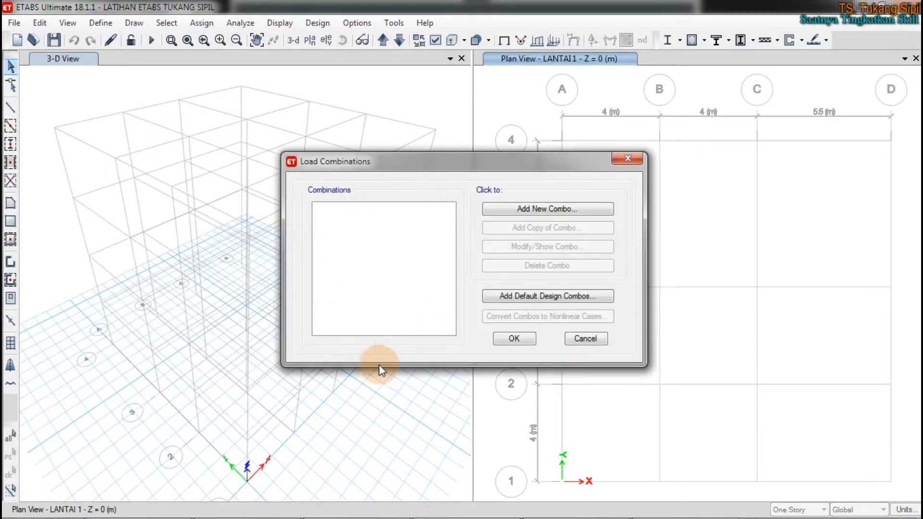
{"action": "left_click", "coordinate": [628, 158]}
{"action": "left_click", "coordinate": [102, 24]}
{"action": "left_click", "coordinate": [142, 360]}
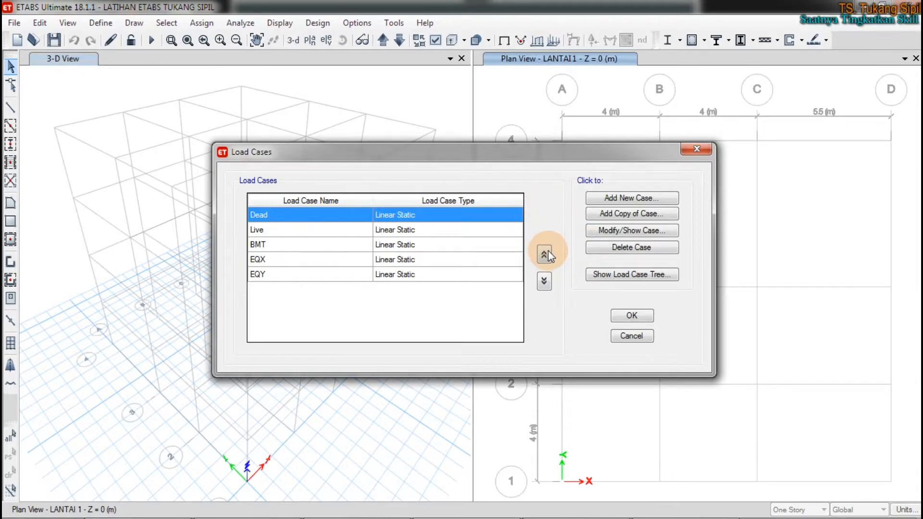
{"action": "left_click", "coordinate": [530, 384]}
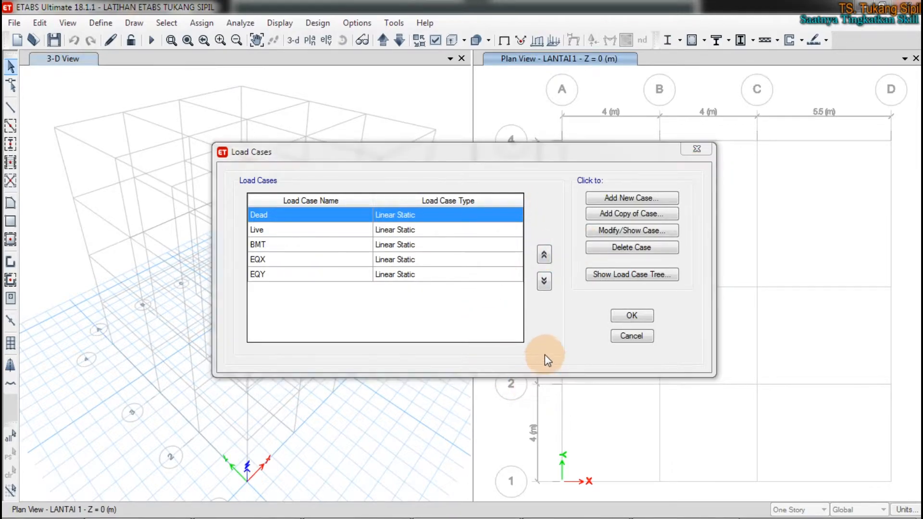
{"action": "left_click", "coordinate": [547, 349]}
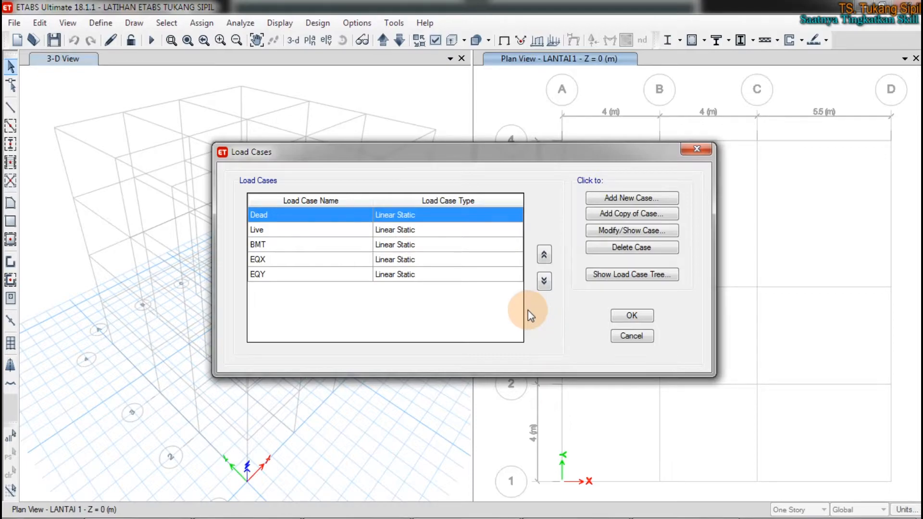
{"action": "left_click", "coordinate": [558, 305]}
{"action": "key", "text": "Escape"}
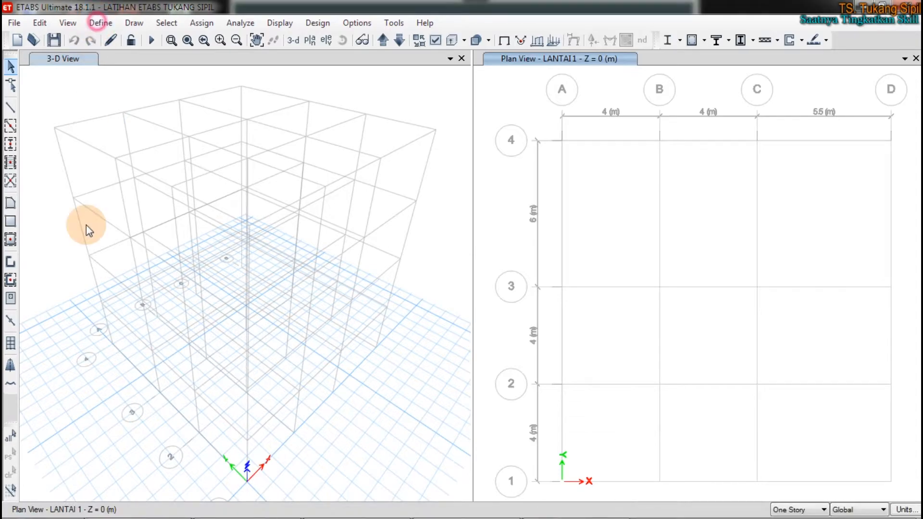
- Open the load case definitions and circle the Dead, Live and BMT cases with the on-screen pen
{"action": "left_click", "coordinate": [100, 23]}
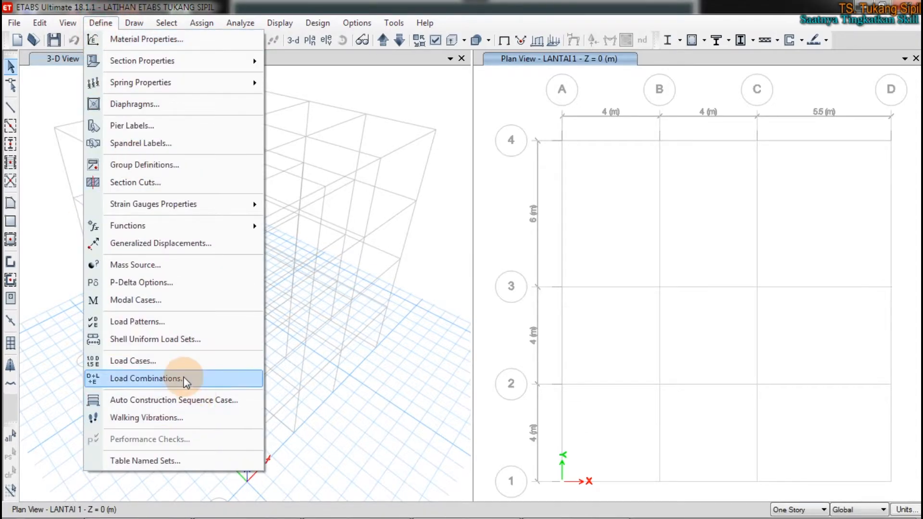
{"action": "left_click", "coordinate": [182, 365]}
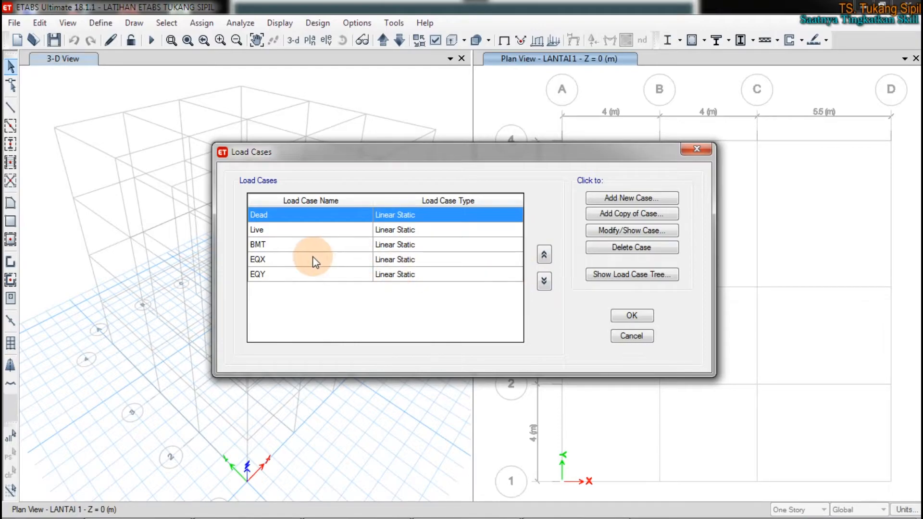
{"action": "key", "text": "ctrl+2"}
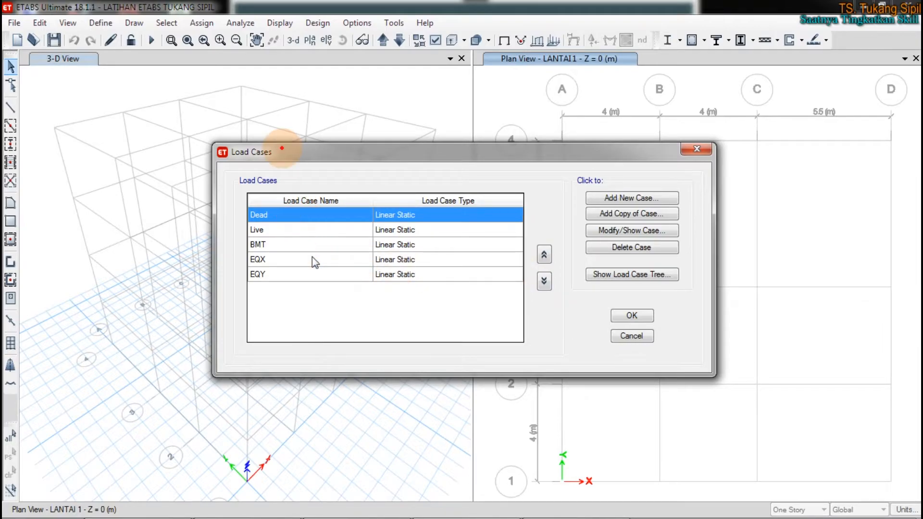
{"action": "mouse_move", "coordinate": [260, 205]}
{"action": "left_mouse_down"}
{"action": "mouse_move", "coordinate": [243, 205]}
{"action": "mouse_move", "coordinate": [249, 230]}
{"action": "mouse_move", "coordinate": [275, 202]}
{"action": "mouse_move", "coordinate": [264, 220]}
{"action": "mouse_move", "coordinate": [269, 239]}
{"action": "mouse_move", "coordinate": [251, 226]}
{"action": "mouse_move", "coordinate": [257, 258]}
{"action": "mouse_move", "coordinate": [269, 243]}
{"action": "mouse_move", "coordinate": [262, 247]}
{"action": "left_mouse_up"}
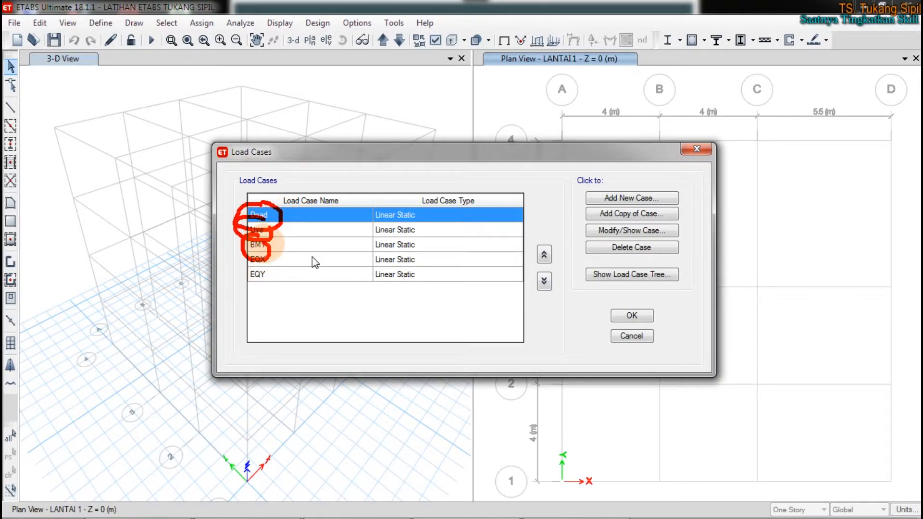
{"action": "key", "text": "Escape"}
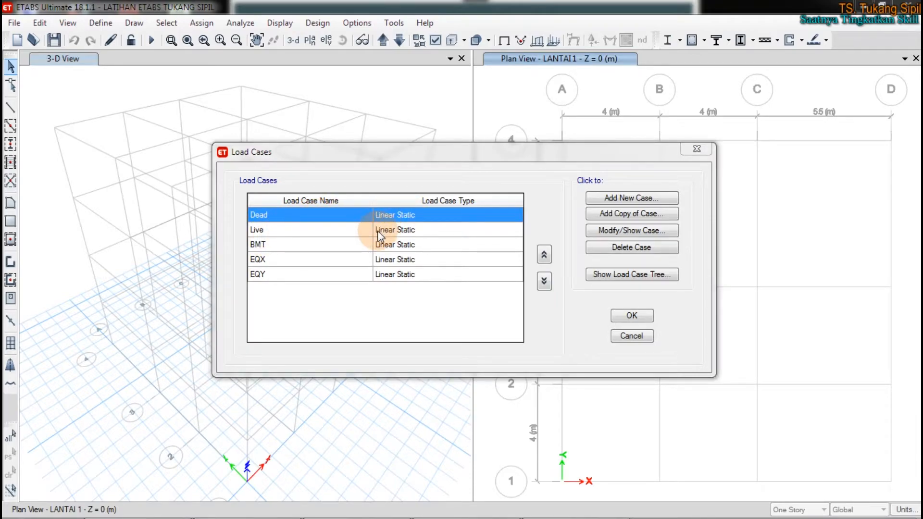
{"action": "mouse_move", "coordinate": [346, 205]}
{"action": "left_mouse_down"}
{"action": "mouse_move", "coordinate": [371, 181]}
{"action": "mouse_move", "coordinate": [556, 154]}
{"action": "mouse_move", "coordinate": [577, 165]}
{"action": "mouse_move", "coordinate": [583, 210]}
{"action": "mouse_move", "coordinate": [599, 233]}
{"action": "mouse_move", "coordinate": [658, 235]}
{"action": "mouse_move", "coordinate": [594, 227]}
{"action": "left_mouse_up"}
{"action": "key", "text": "Escape"}
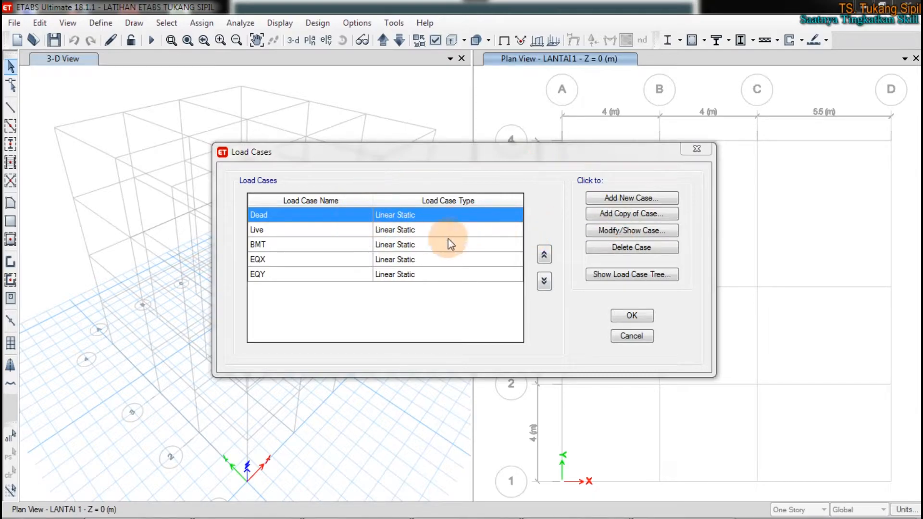
- Rename the Dead load case as BSE and accept its load case data
{"action": "left_click", "coordinate": [354, 209]}
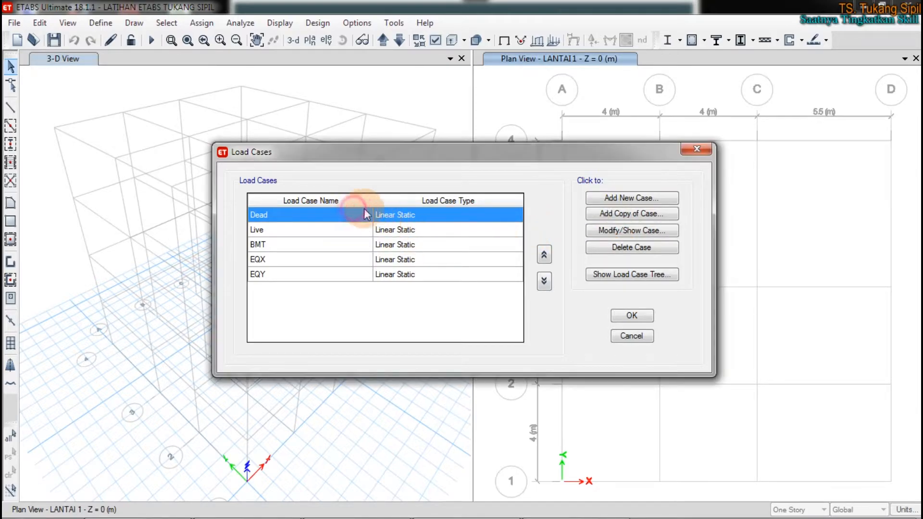
{"action": "left_click", "coordinate": [608, 230]}
{"action": "type", "text": "BSE"}
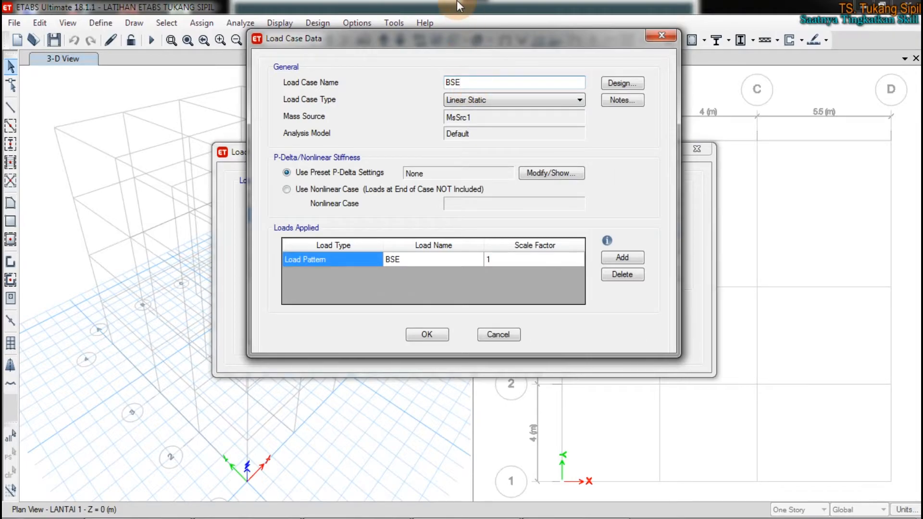
{"action": "left_click_drag", "start_coordinate": [464, 30], "coordinate": [597, 30]}
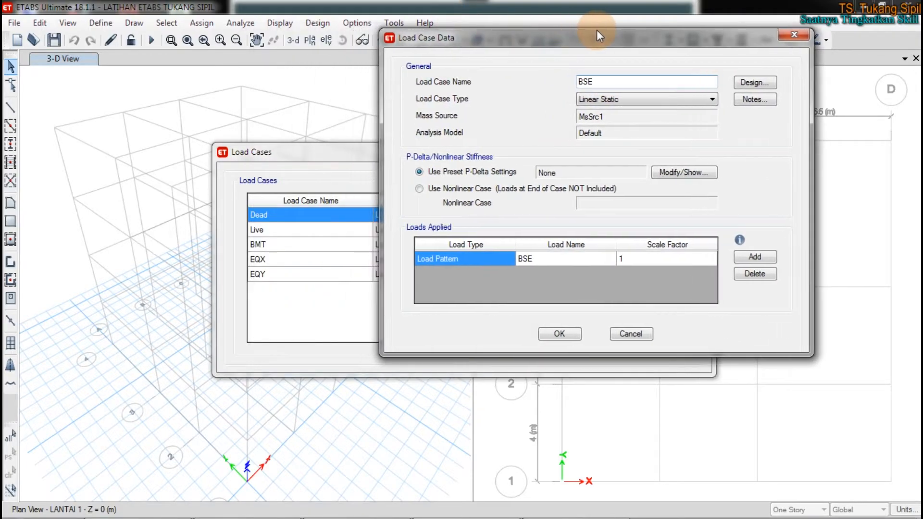
{"action": "left_click", "coordinate": [560, 332]}
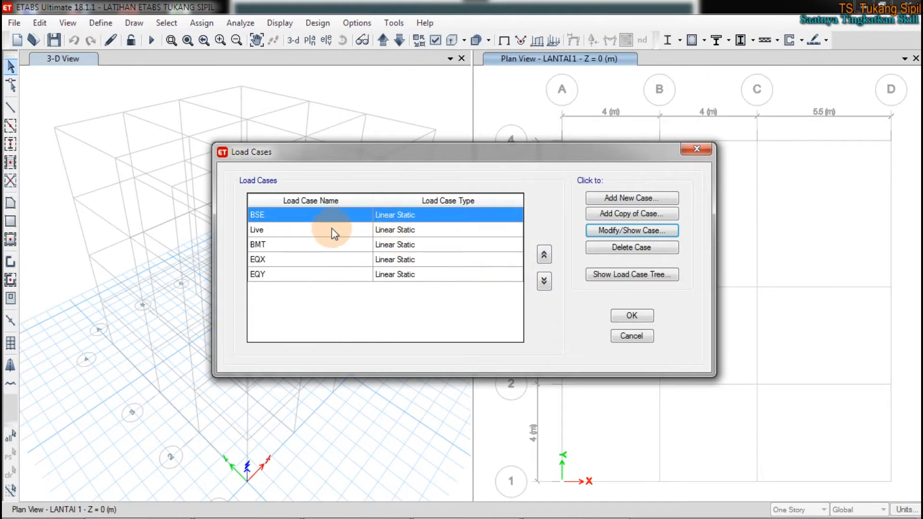
- Rename the Live load case as BH and accept its load case data
{"action": "left_click", "coordinate": [327, 231]}
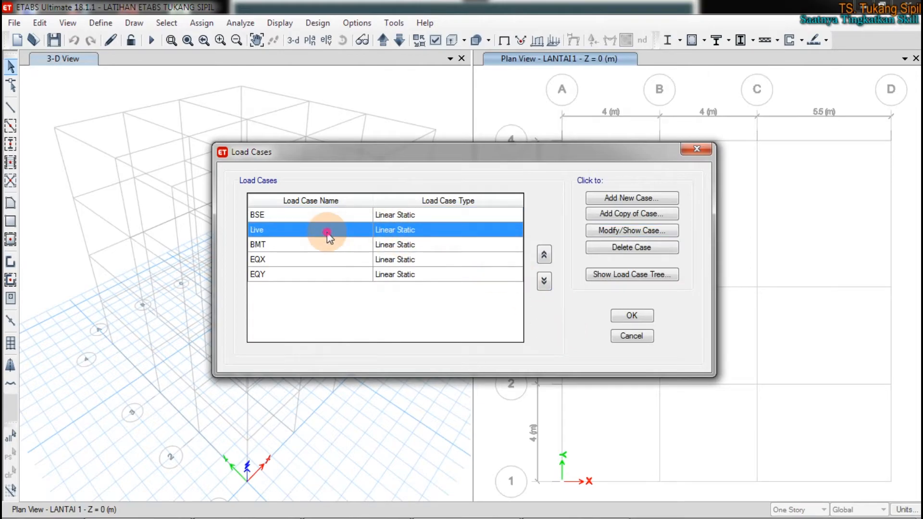
{"action": "left_click", "coordinate": [609, 231]}
{"action": "type", "text": "BH"}
{"action": "left_click", "coordinate": [440, 336]}
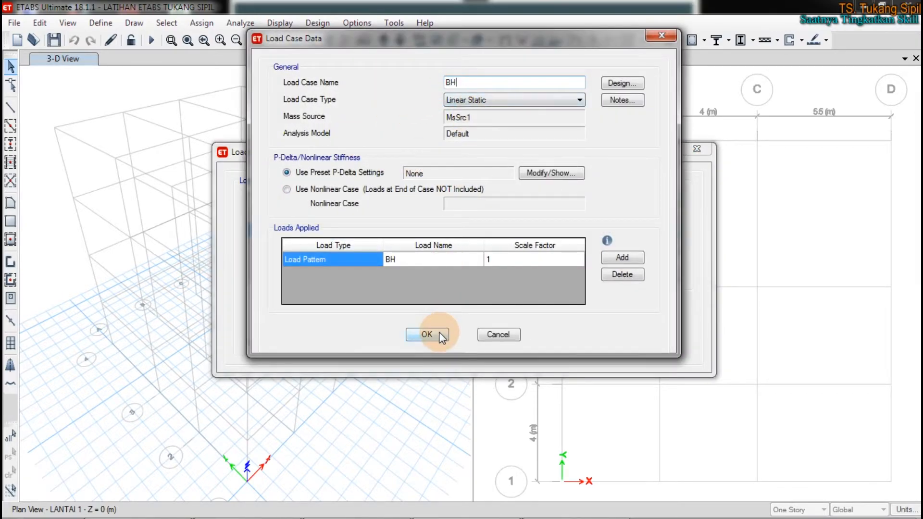
- Add a new load case named MRSX and set its type to Response Spectrum
{"action": "left_click", "coordinate": [287, 246]}
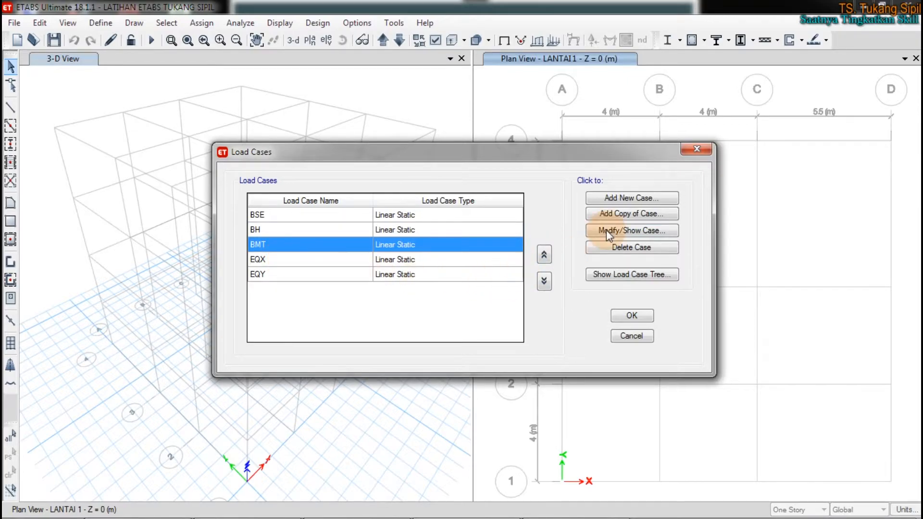
{"action": "left_click", "coordinate": [669, 199]}
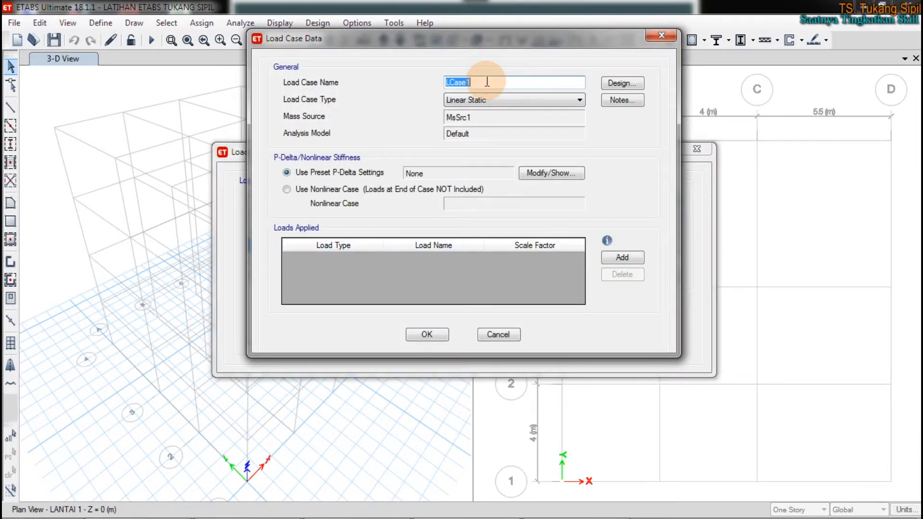
{"action": "type", "text": "M"}
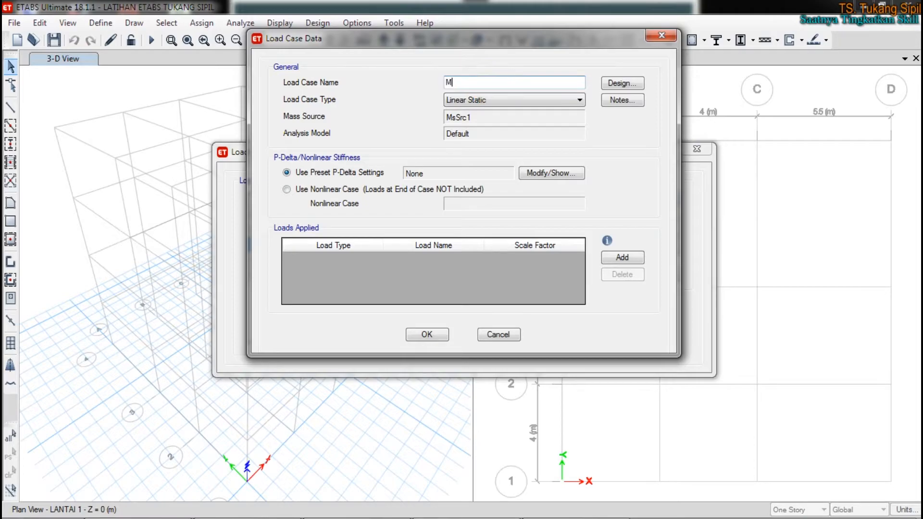
{"action": "type", "text": "RSX"}
{"action": "left_click", "coordinate": [458, 81]}
{"action": "left_click", "coordinate": [460, 83]}
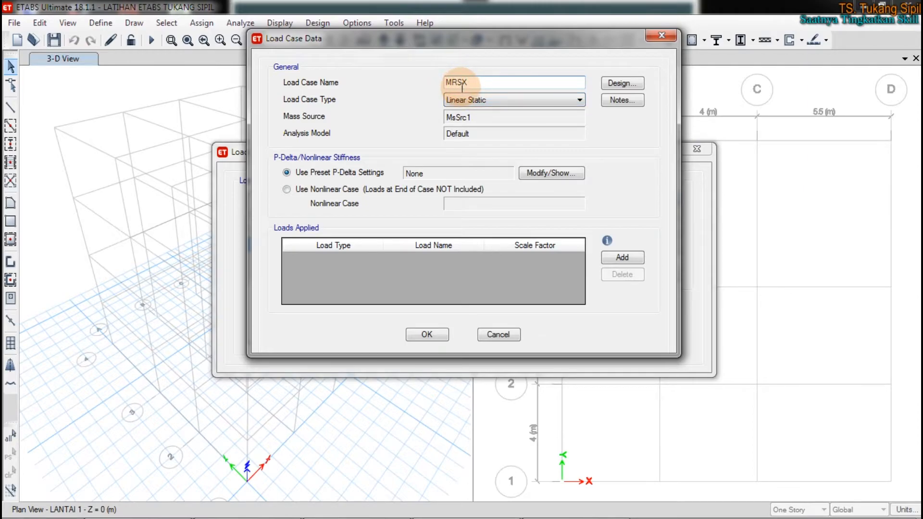
{"action": "left_click_drag", "start_coordinate": [461, 83], "coordinate": [441, 80]}
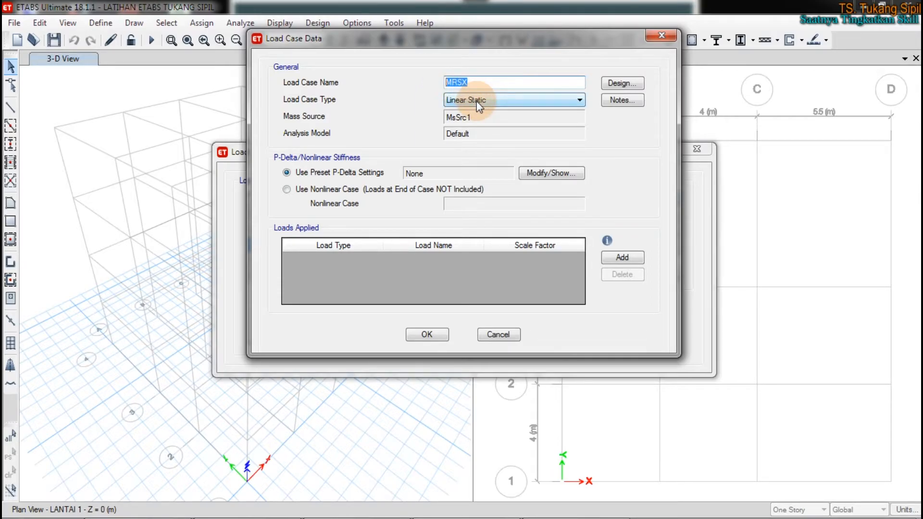
{"action": "left_click", "coordinate": [487, 83]}
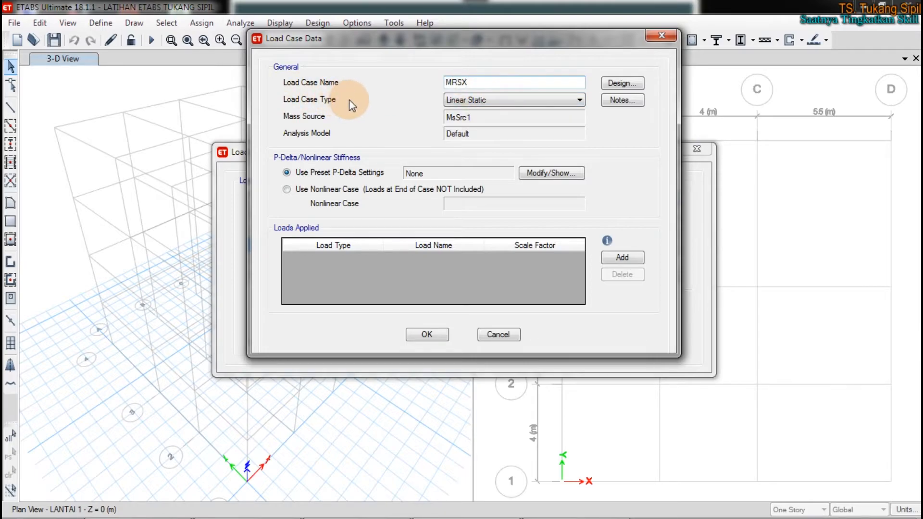
{"action": "left_click", "coordinate": [459, 100]}
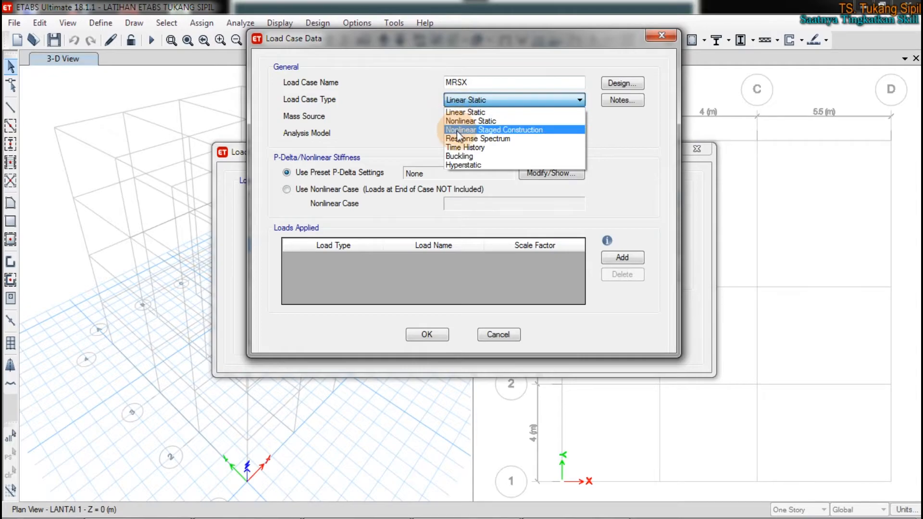
{"action": "left_click", "coordinate": [471, 139]}
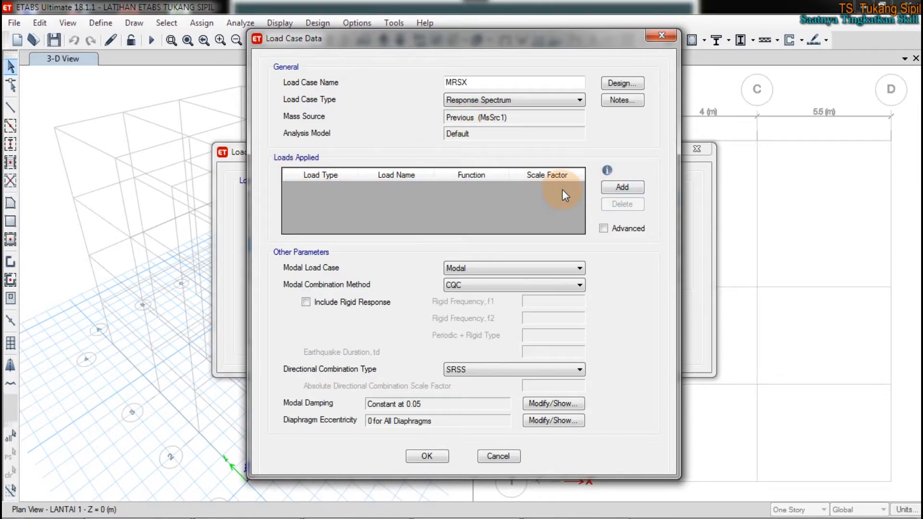
- Add an Acceleration load in direction U1 to the MRSX case, using the MRS KG function
{"action": "left_click", "coordinate": [622, 186]}
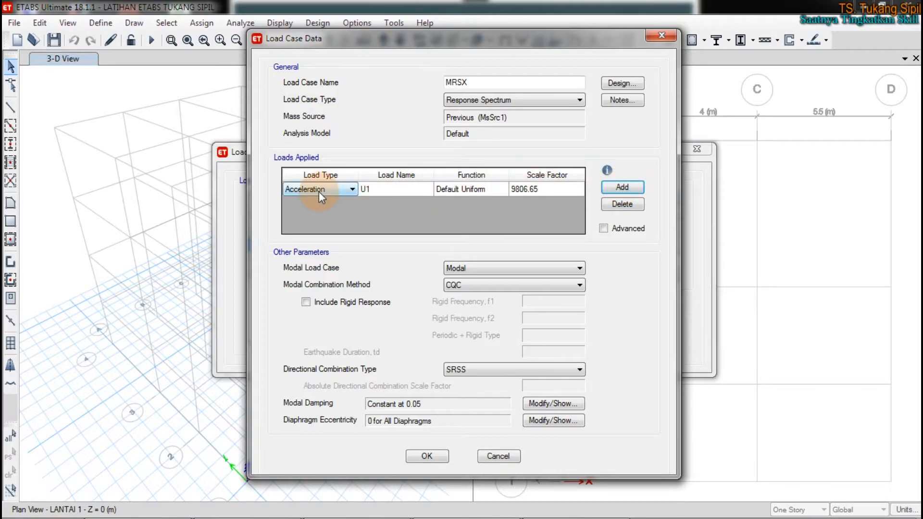
{"action": "left_click", "coordinate": [397, 189]}
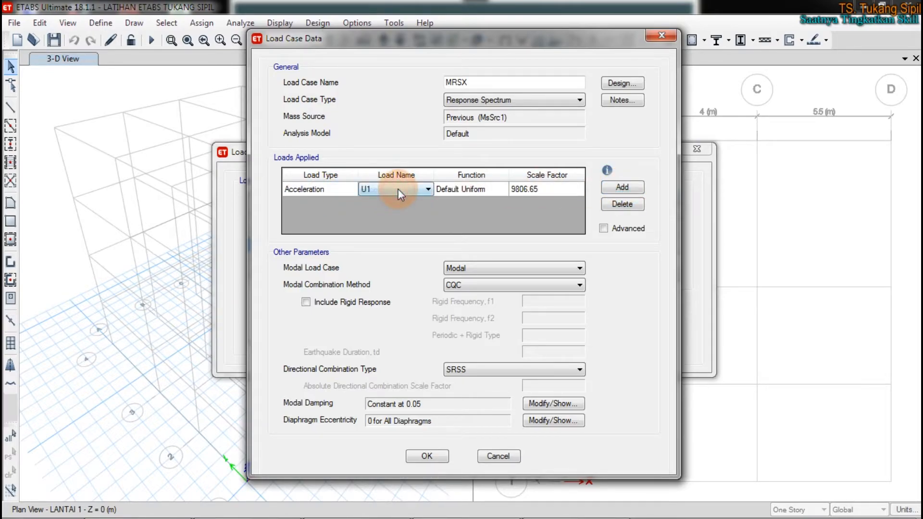
{"action": "left_click", "coordinate": [397, 189]}
{"action": "left_click", "coordinate": [397, 189]}
{"action": "left_click", "coordinate": [480, 189]}
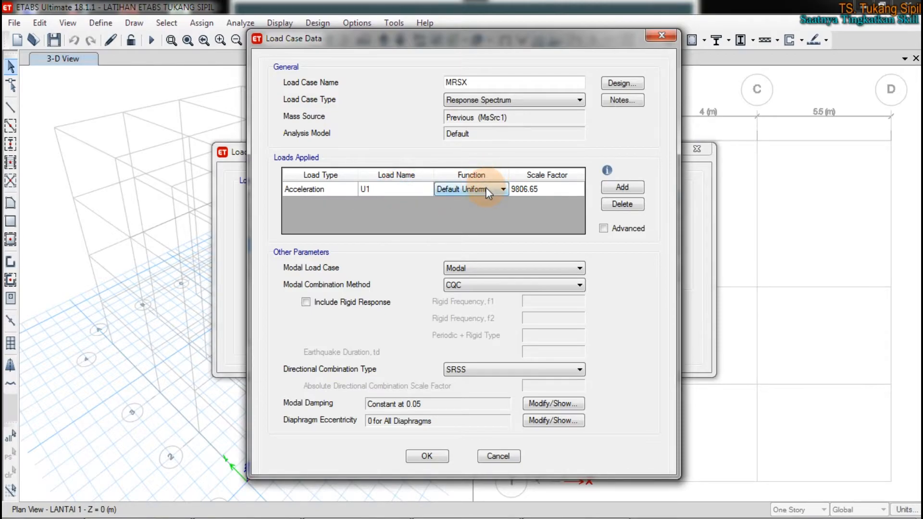
{"action": "left_click", "coordinate": [485, 187]}
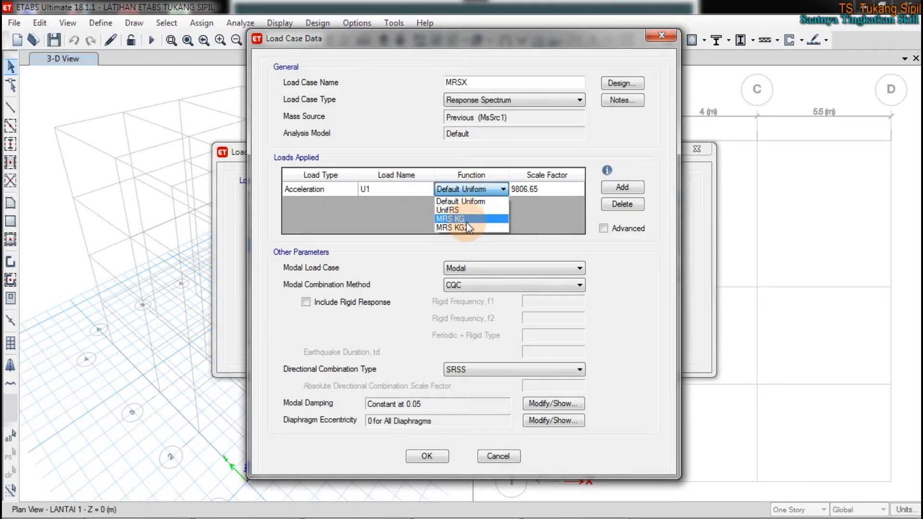
{"action": "left_click", "coordinate": [466, 220]}
{"action": "left_click", "coordinate": [476, 191]}
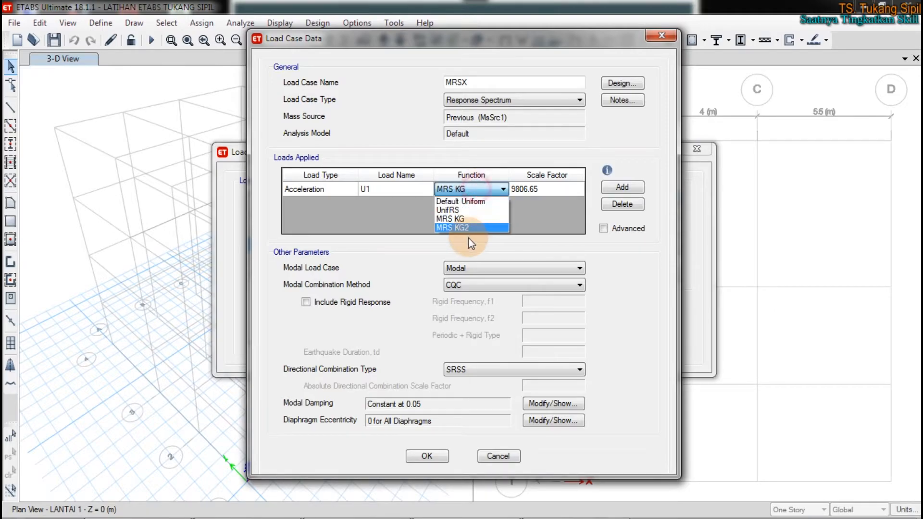
{"action": "left_click", "coordinate": [471, 222]}
{"action": "left_click", "coordinate": [558, 190]}
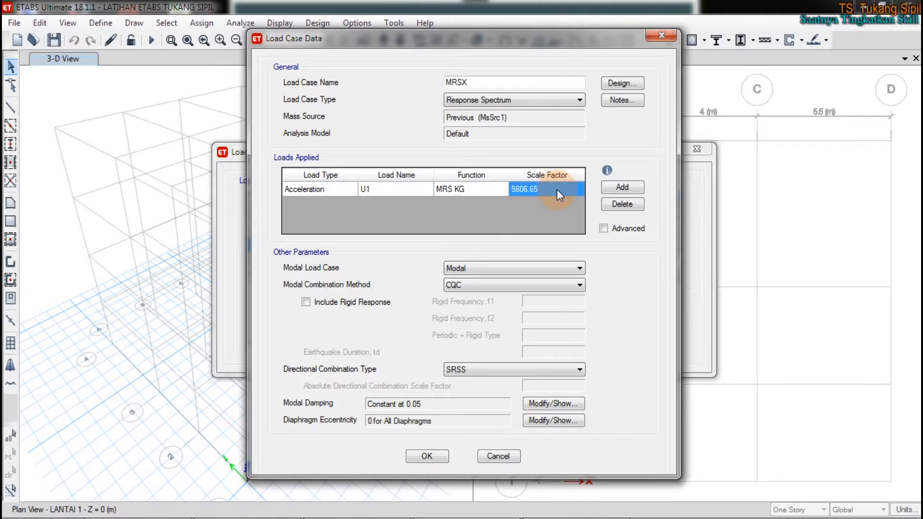
- Switch to the Excel planning workbook and look through the rest of the 5.2 MRS sheet for the scale factor
{"action": "mouse_move", "coordinate": [155, 517]}
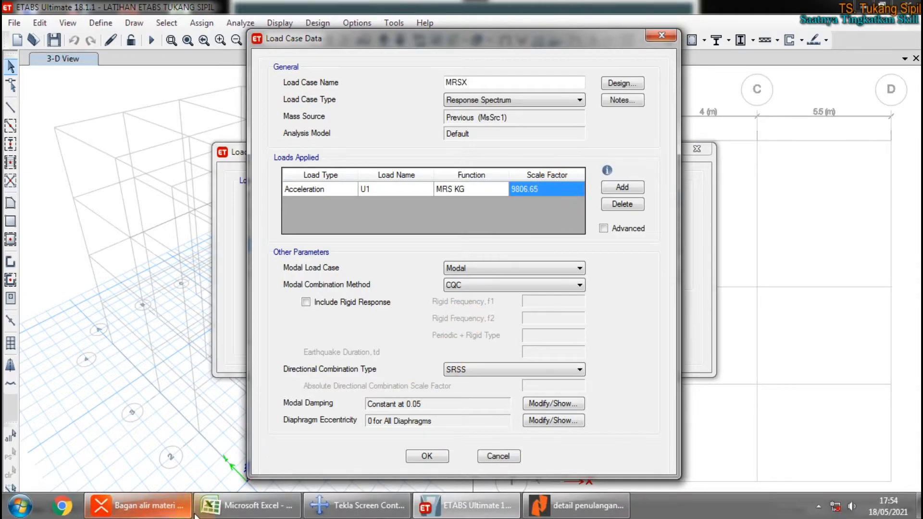
{"action": "left_click", "coordinate": [220, 516]}
{"action": "left_click", "coordinate": [269, 471]}
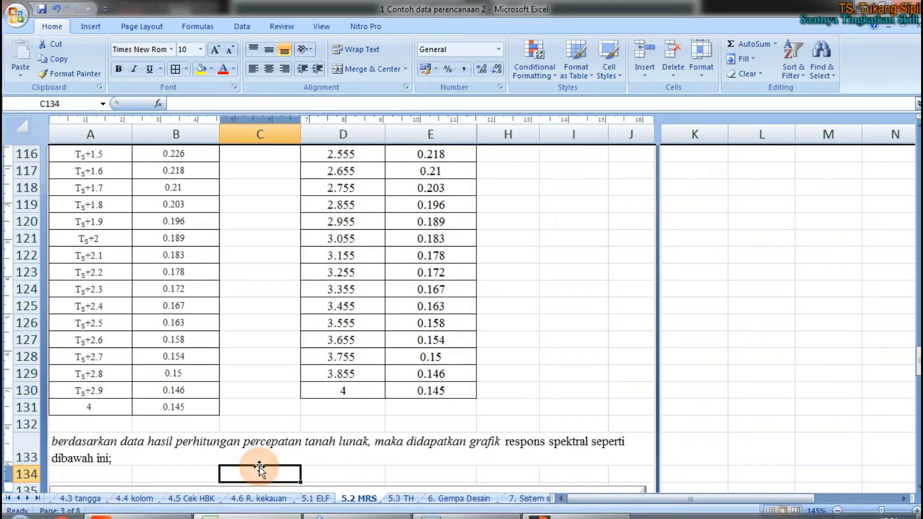
{"action": "scroll", "coordinate": [266, 461], "scroll_direction": "down", "scroll_amount": 1}
{"action": "scroll", "coordinate": [265, 452], "scroll_direction": "down", "scroll_amount": 14}
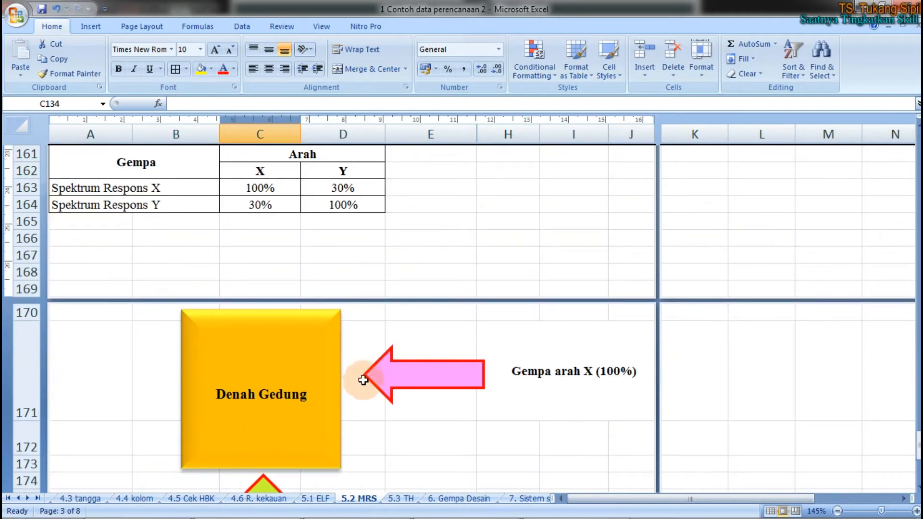
{"action": "scroll", "coordinate": [399, 377], "scroll_direction": "down", "scroll_amount": 7}
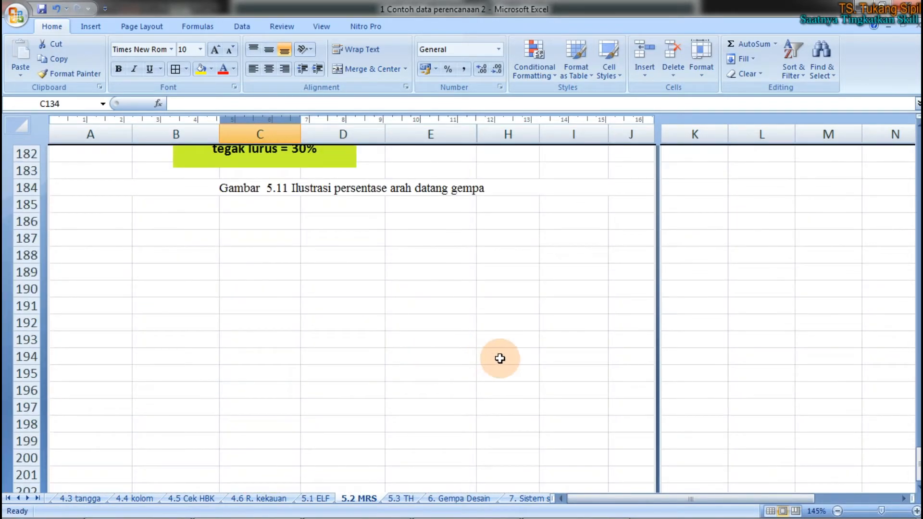
- On the 5.1 ELF sheet, find section 10 Skala faktor and examine the g * Ie / R formula and its Ie input cell
{"action": "left_click", "coordinate": [316, 499]}
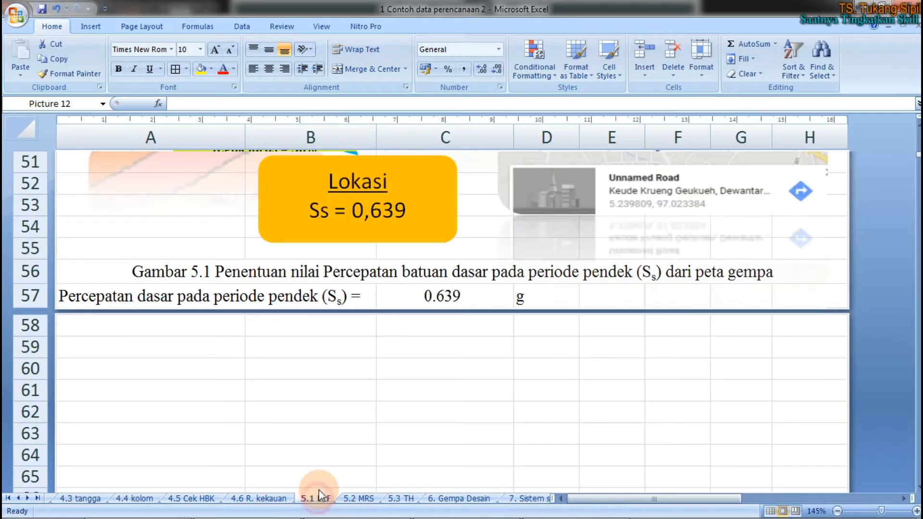
{"action": "scroll", "coordinate": [899, 159], "scroll_direction": "down", "scroll_amount": 4}
{"action": "left_click_drag", "start_coordinate": [919, 161], "coordinate": [916, 336]}
{"action": "left_click", "coordinate": [683, 297]}
{"action": "scroll", "coordinate": [389, 274], "scroll_direction": "up", "scroll_amount": 1}
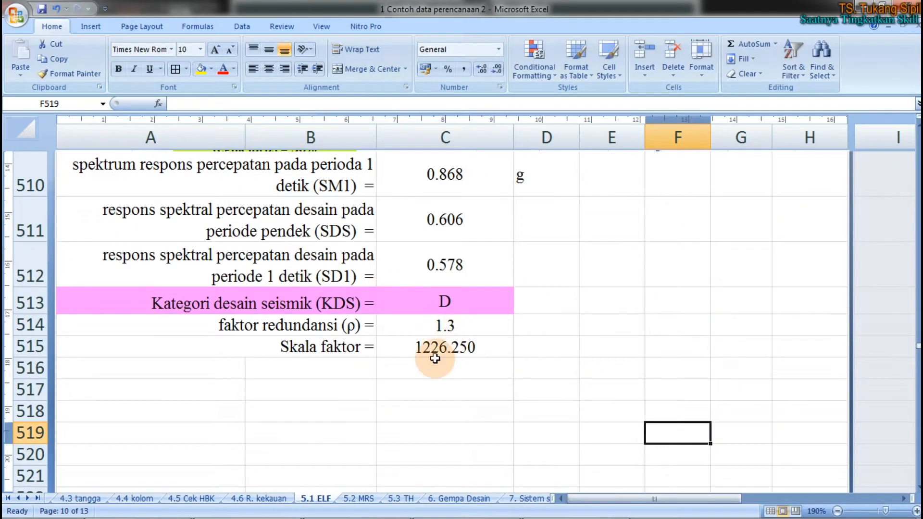
{"action": "scroll", "coordinate": [428, 356], "scroll_direction": "up", "scroll_amount": 2}
{"action": "scroll", "coordinate": [432, 364], "scroll_direction": "up", "scroll_amount": 5}
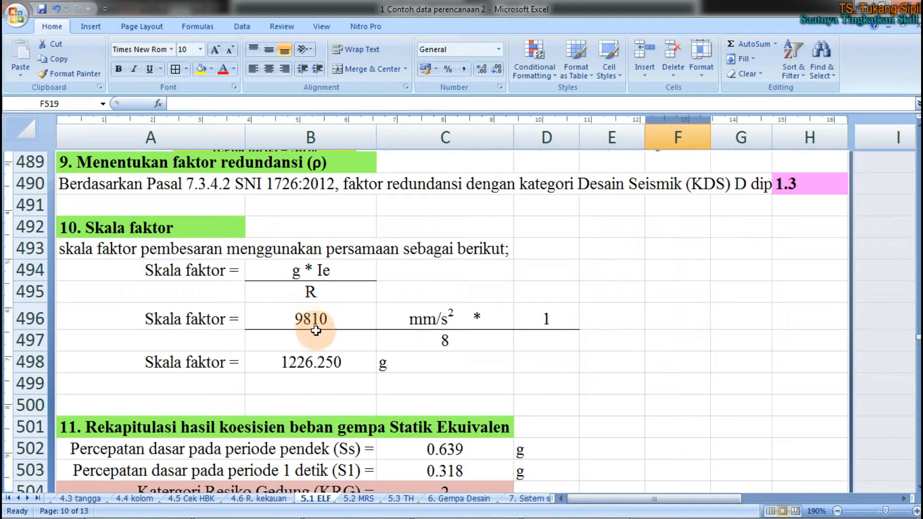
{"action": "left_click", "coordinate": [303, 277]}
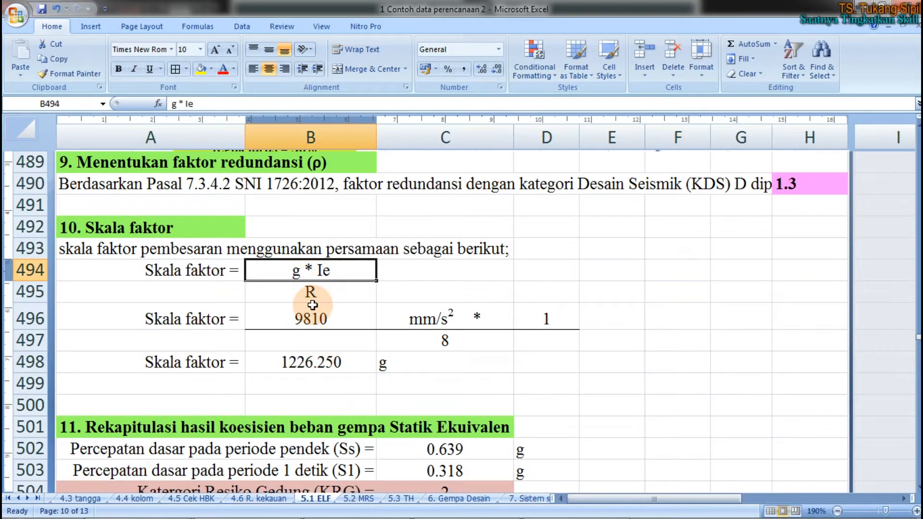
{"action": "left_click", "coordinate": [545, 312]}
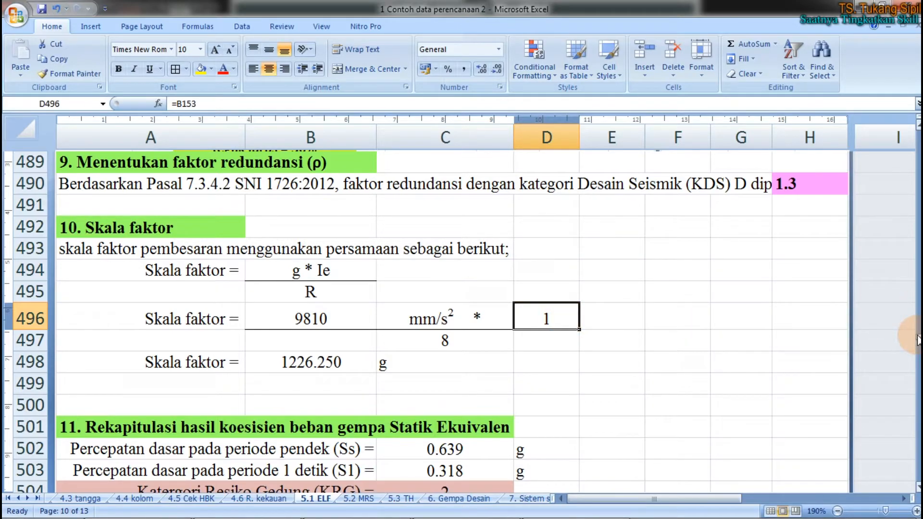
- Trace the Ie reference in D496 to its source cell B153 and examine the importance factor table there
{"action": "double_click", "coordinate": [185, 102]}
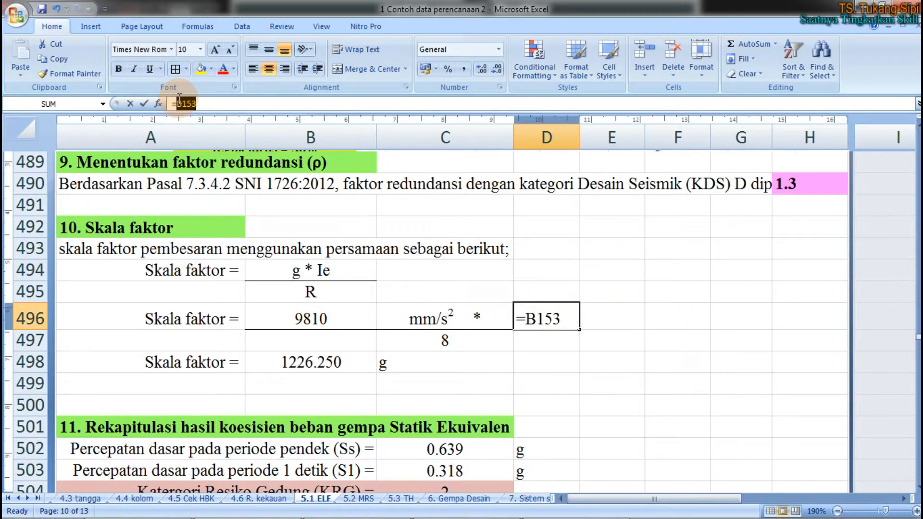
{"action": "left_click", "coordinate": [612, 248]}
{"action": "key", "text": "Escape"}
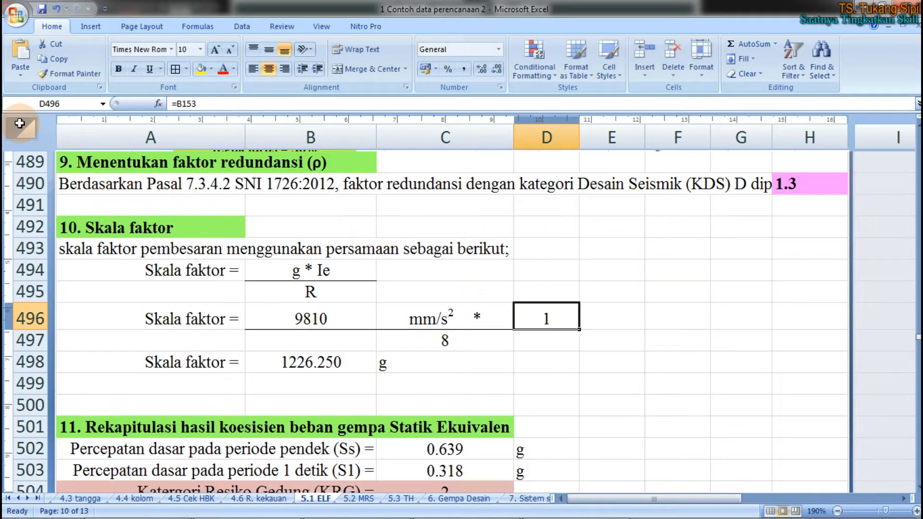
{"action": "left_click", "coordinate": [57, 104]}
{"action": "type", "text": "B153"}
{"action": "key", "text": "Return"}
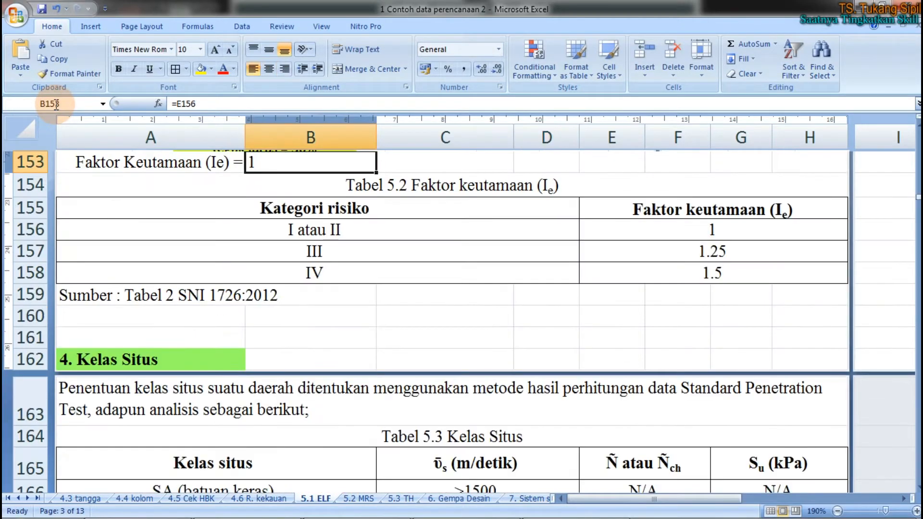
{"action": "scroll", "coordinate": [370, 195], "scroll_direction": "up", "scroll_amount": 1}
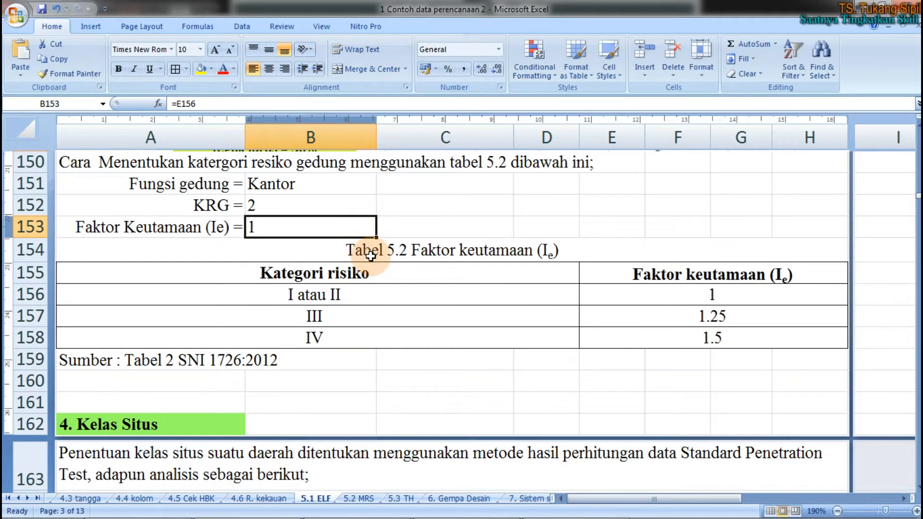
{"action": "scroll", "coordinate": [370, 257], "scroll_direction": "up", "scroll_amount": 1}
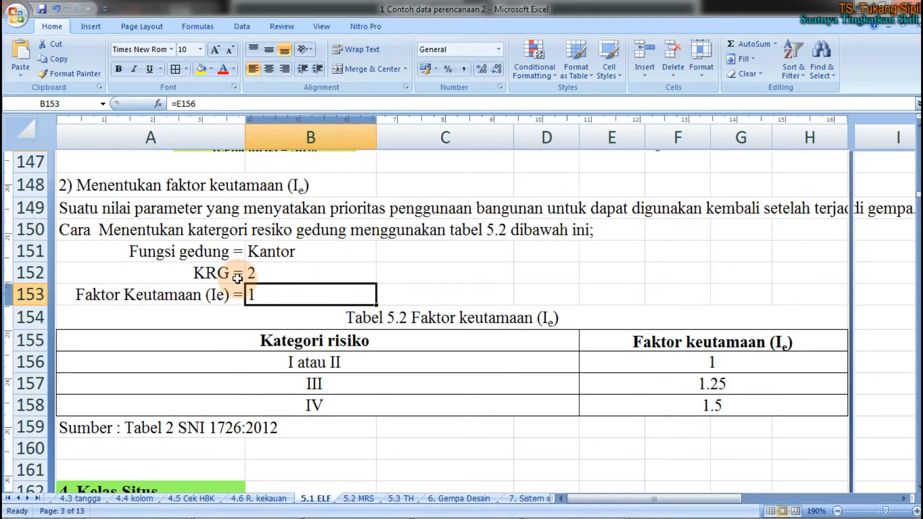
- Read through the building uses and risk categories in Table 5.1, comparing them with the importance factors in Table 5.2
{"action": "scroll", "coordinate": [226, 288], "scroll_direction": "up", "scroll_amount": 4}
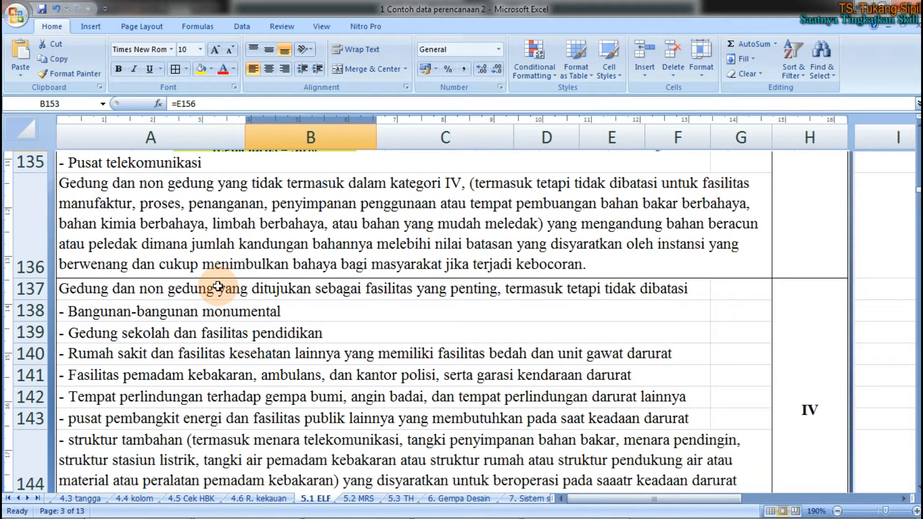
{"action": "scroll", "coordinate": [218, 287], "scroll_direction": "down", "scroll_amount": 2}
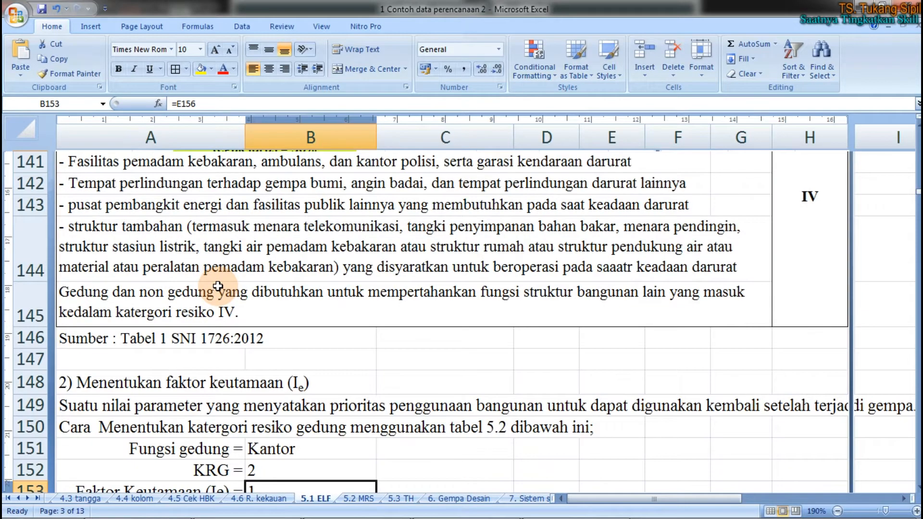
{"action": "scroll", "coordinate": [253, 287], "scroll_direction": "up", "scroll_amount": 1}
{"action": "scroll", "coordinate": [251, 286], "scroll_direction": "down", "scroll_amount": 3}
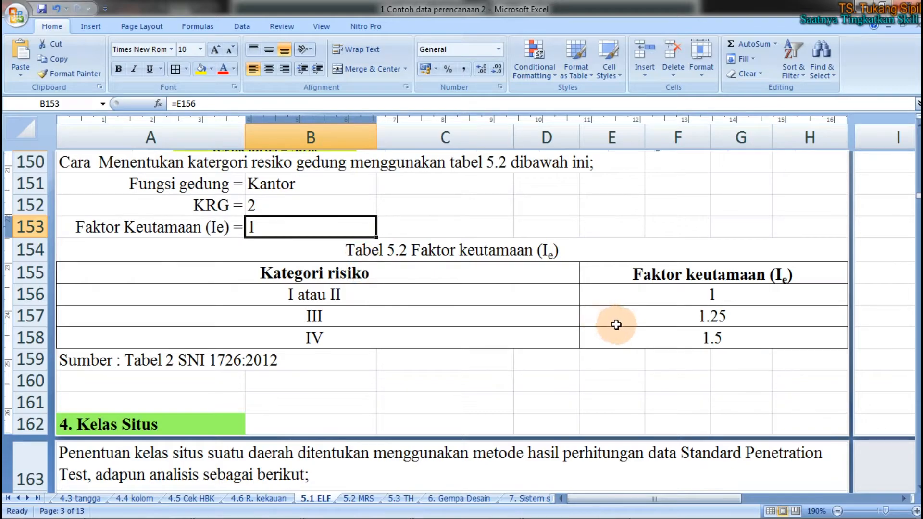
{"action": "scroll", "coordinate": [348, 337], "scroll_direction": "up", "scroll_amount": 4}
{"action": "scroll", "coordinate": [348, 337], "scroll_direction": "up", "scroll_amount": 1}
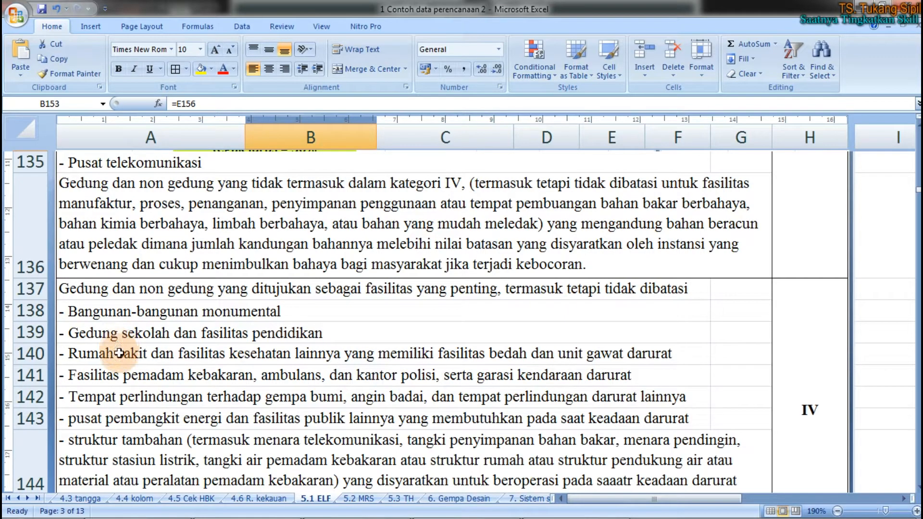
{"action": "scroll", "coordinate": [125, 391], "scroll_direction": "up", "scroll_amount": 2}
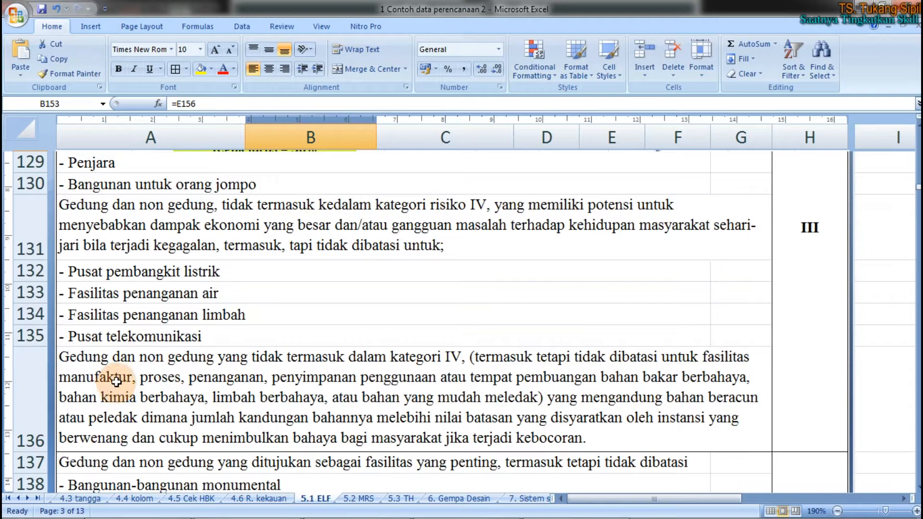
{"action": "scroll", "coordinate": [148, 297], "scroll_direction": "up", "scroll_amount": 1}
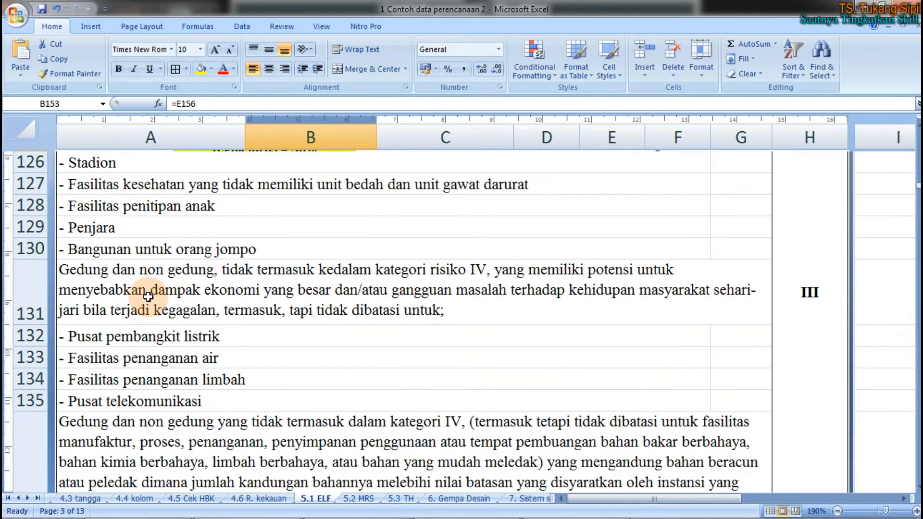
{"action": "scroll", "coordinate": [148, 297], "scroll_direction": "up", "scroll_amount": 1}
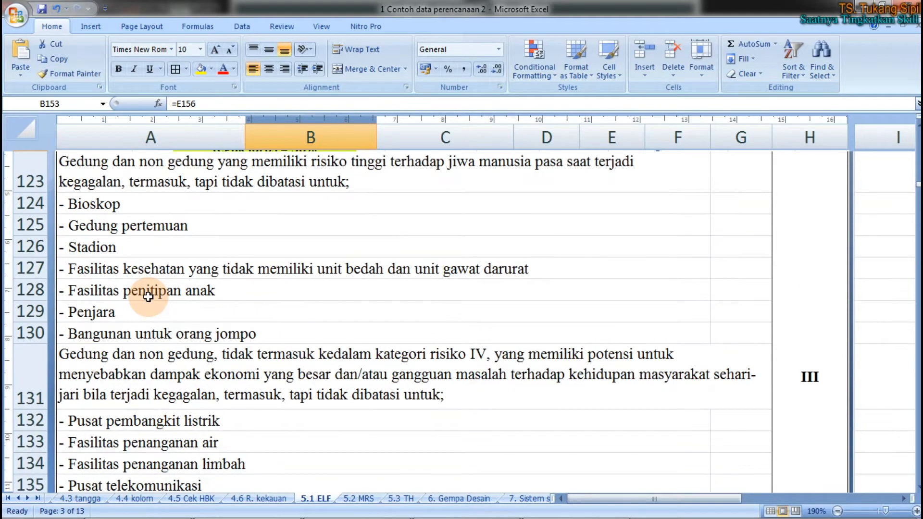
{"action": "scroll", "coordinate": [148, 296], "scroll_direction": "up", "scroll_amount": 1}
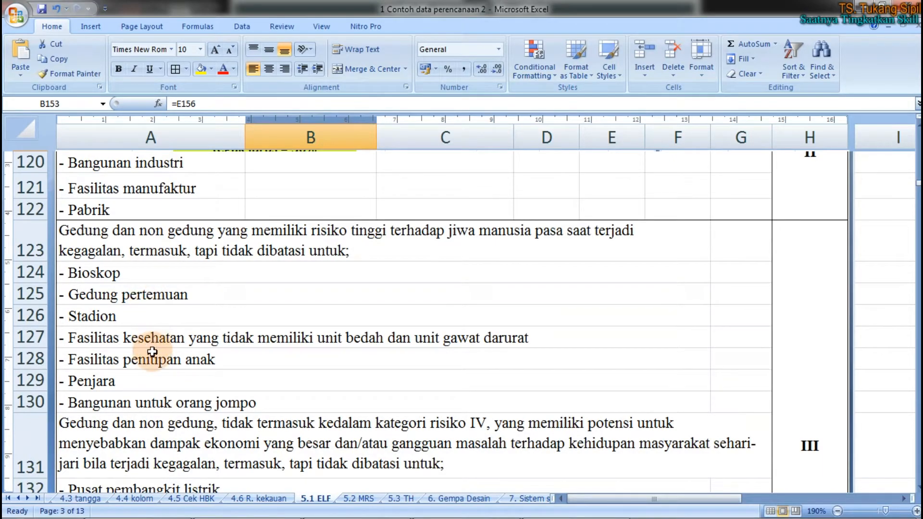
{"action": "scroll", "coordinate": [149, 365], "scroll_direction": "down", "scroll_amount": 1}
{"action": "scroll", "coordinate": [151, 370], "scroll_direction": "down", "scroll_amount": 5}
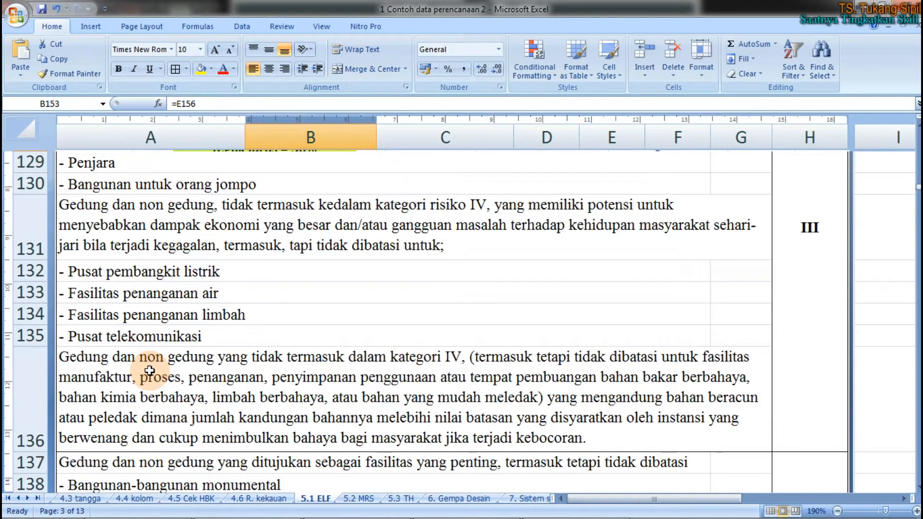
- Go through the individual risk category IV building types in Table 5.1, from schools and hospitals to supporting structures
{"action": "left_click", "coordinate": [103, 184]}
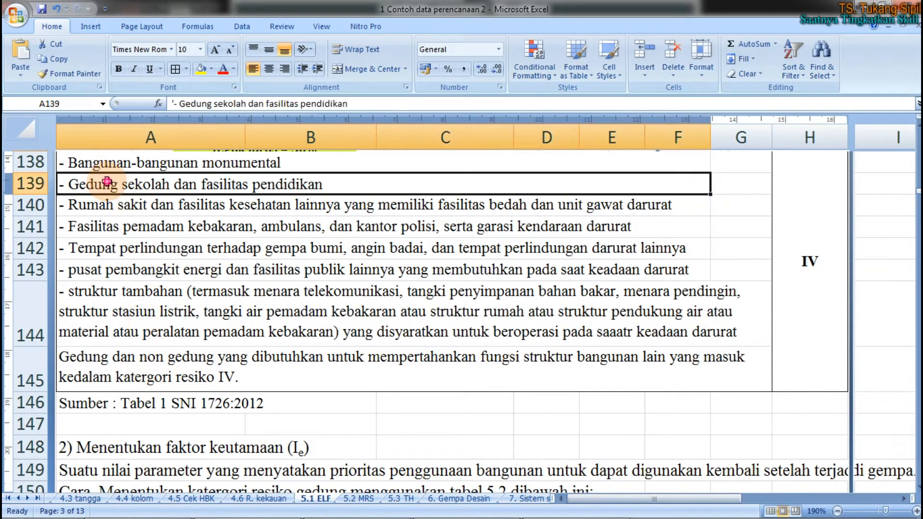
{"action": "left_click", "coordinate": [80, 210]}
{"action": "left_click", "coordinate": [67, 227]}
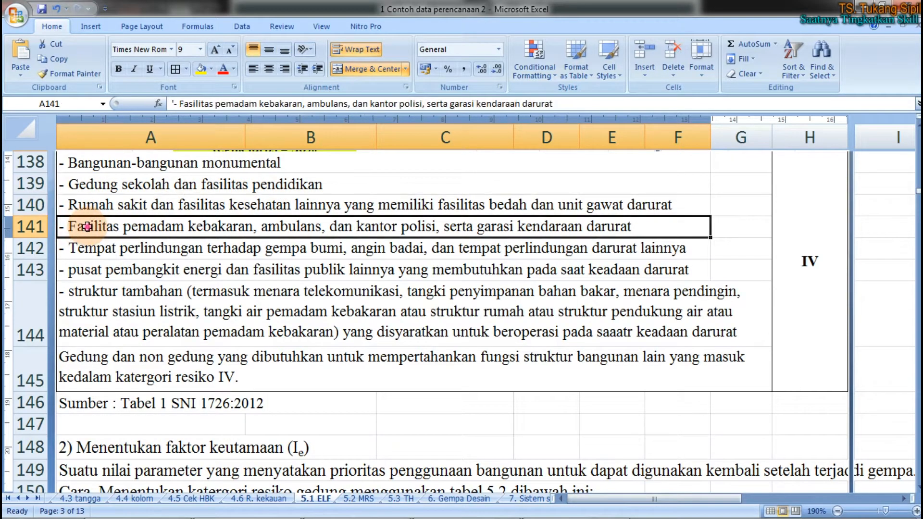
{"action": "left_click", "coordinate": [93, 254]}
{"action": "left_click", "coordinate": [90, 272]}
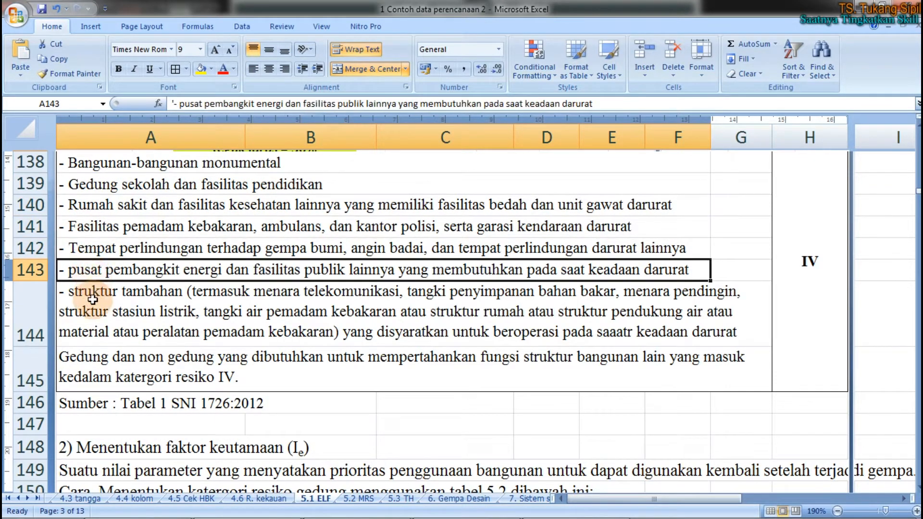
{"action": "left_click", "coordinate": [99, 302]}
{"action": "scroll", "coordinate": [100, 300], "scroll_direction": "up", "scroll_amount": 1}
{"action": "left_click", "coordinate": [100, 294]}
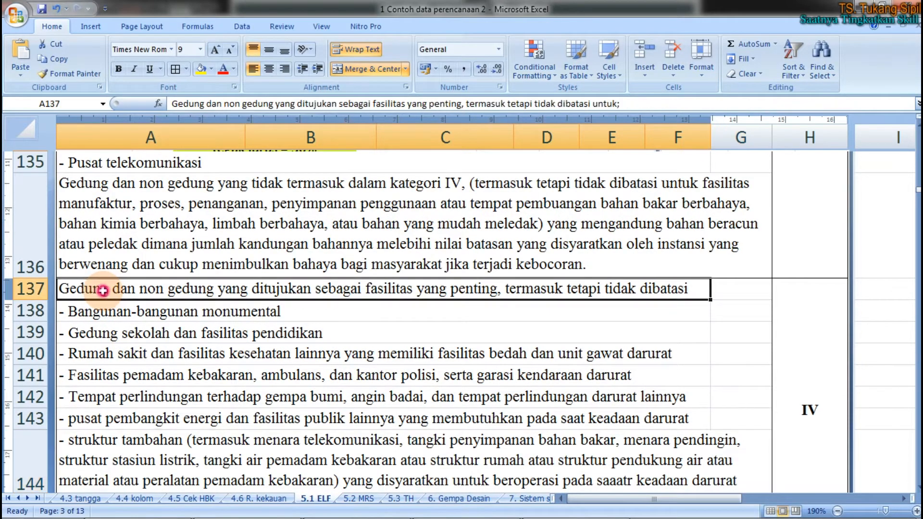
- Check the risk category of office buildings in Table 5.1 and the matching importance factor in Table 5.2
{"action": "scroll", "coordinate": [103, 286], "scroll_direction": "up", "scroll_amount": 2}
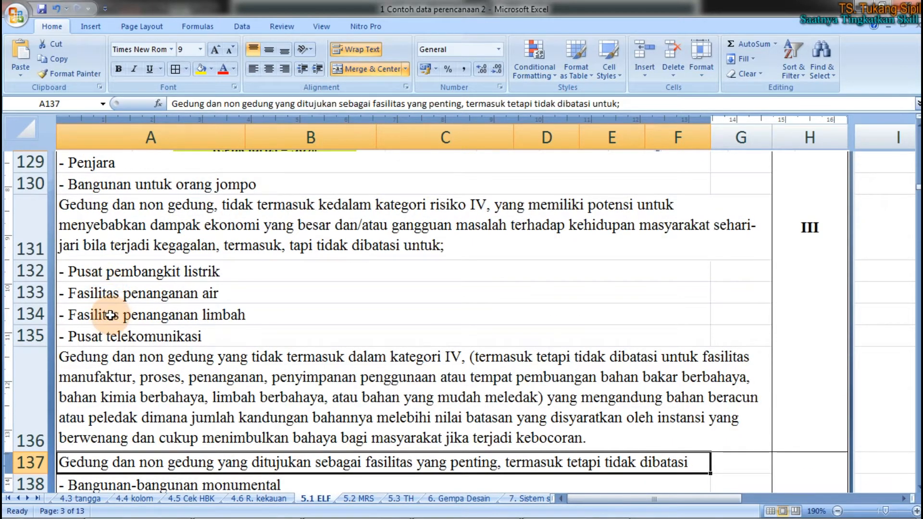
{"action": "scroll", "coordinate": [110, 316], "scroll_direction": "up", "scroll_amount": 3}
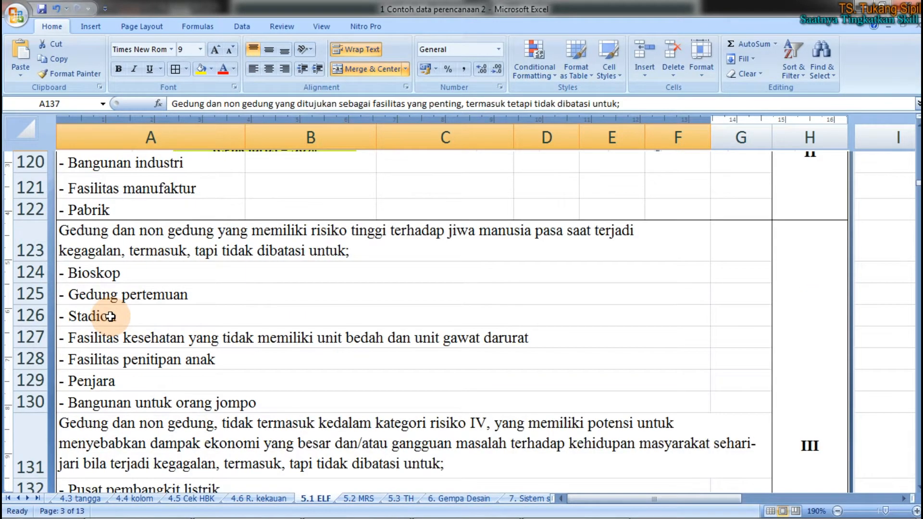
{"action": "scroll", "coordinate": [111, 316], "scroll_direction": "up", "scroll_amount": 1}
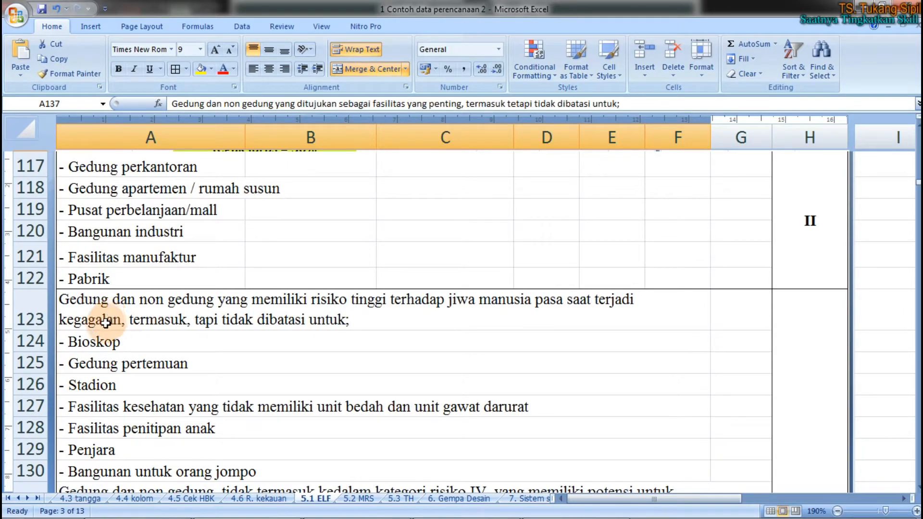
{"action": "scroll", "coordinate": [117, 319], "scroll_direction": "up", "scroll_amount": 1}
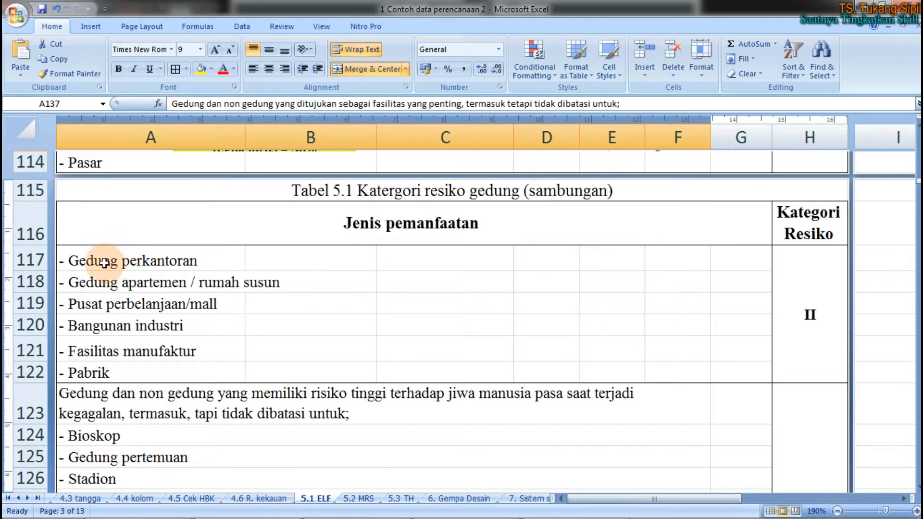
{"action": "left_click", "coordinate": [120, 257]}
{"action": "left_click", "coordinate": [795, 297]}
{"action": "scroll", "coordinate": [795, 296], "scroll_direction": "down", "scroll_amount": 13}
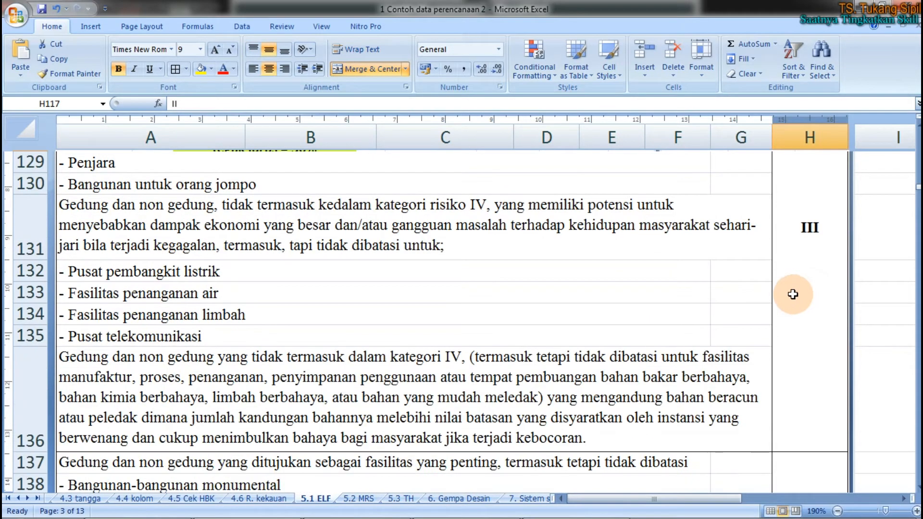
{"action": "left_click", "coordinate": [692, 224]}
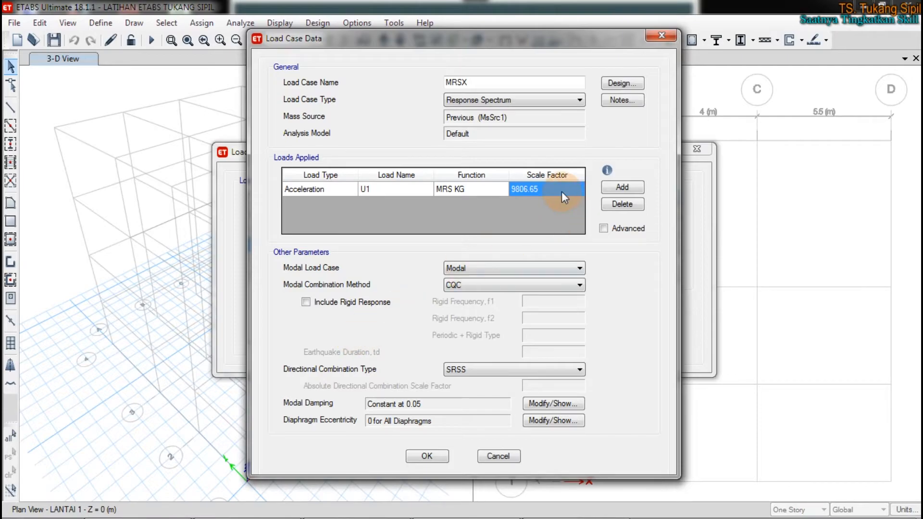
- Switch back to the Excel workbook and return to the scale factor calculation in section 10 of the 5.1 ELF sheet
{"action": "mouse_move", "coordinate": [96, 518]}
{"action": "left_click", "coordinate": [231, 510]}
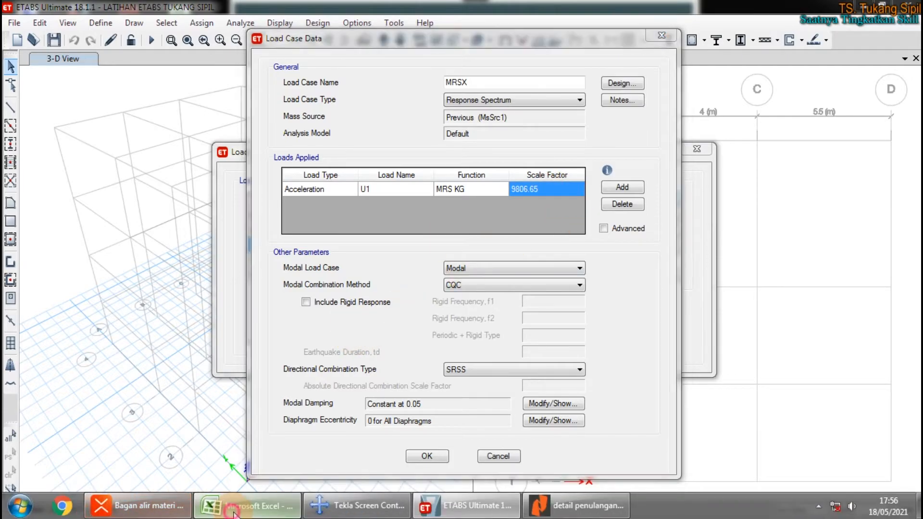
{"action": "left_click", "coordinate": [296, 434]}
{"action": "left_click_drag", "start_coordinate": [917, 199], "coordinate": [904, 331]}
{"action": "scroll", "coordinate": [528, 309], "scroll_direction": "down", "scroll_amount": 11}
{"action": "scroll", "coordinate": [520, 305], "scroll_direction": "up", "scroll_amount": 4}
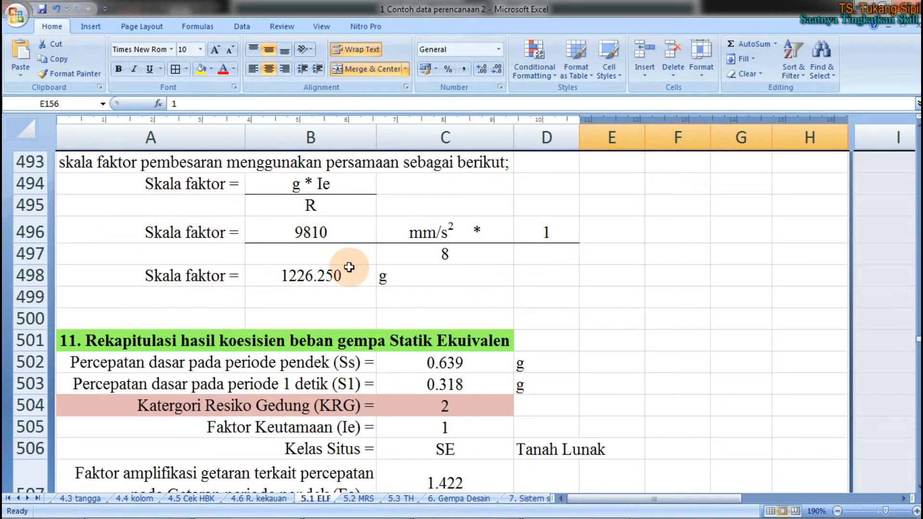
- Copy the calculated scale factor 1226.250 from cell B498, switch to ETABS and paste it as the MRSX acceleration load's scale factor
{"action": "left_click", "coordinate": [293, 271]}
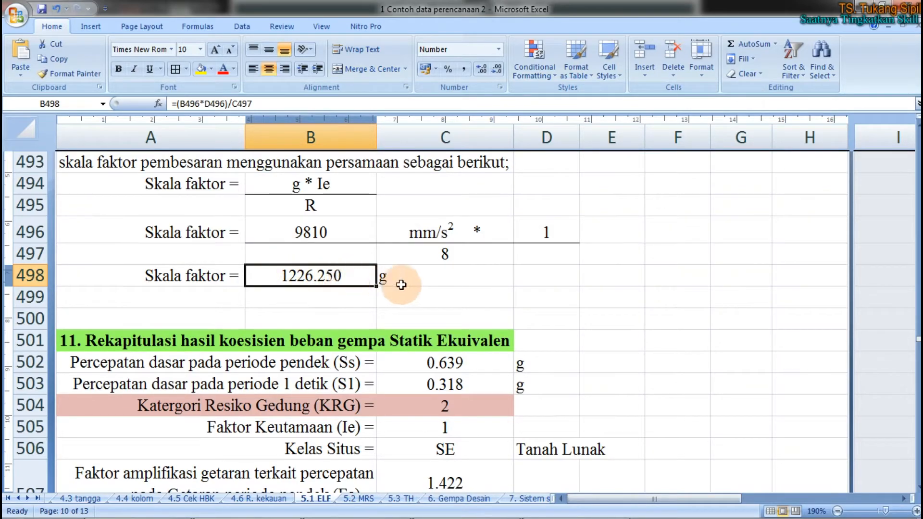
{"action": "key", "text": "ctrl+c"}
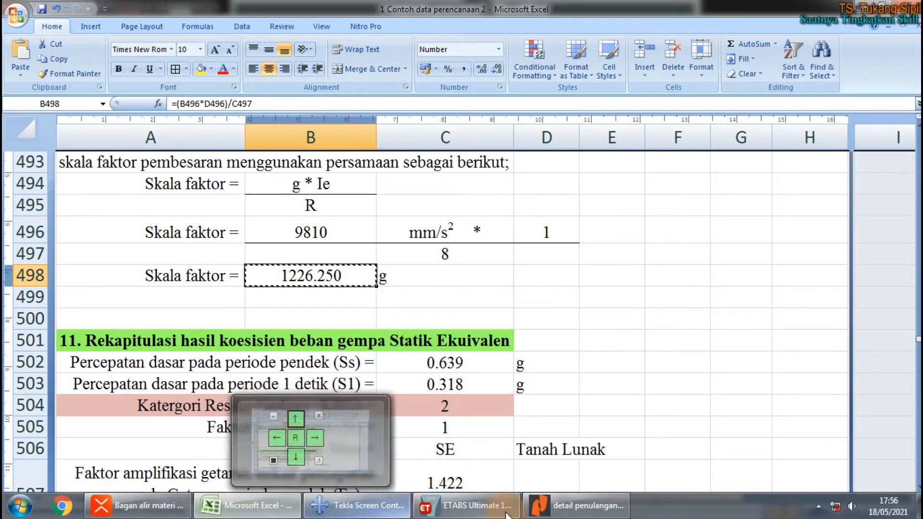
{"action": "left_click", "coordinate": [466, 506]}
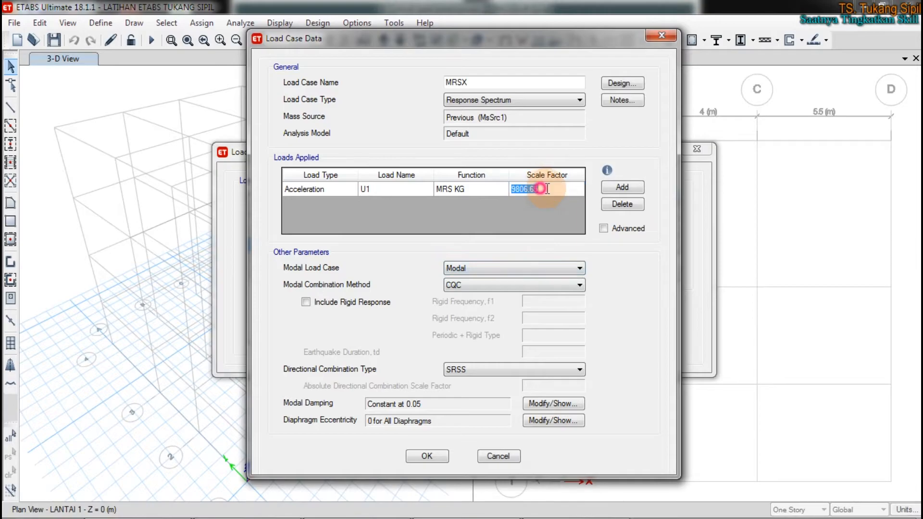
{"action": "key", "text": "ctrl+v"}
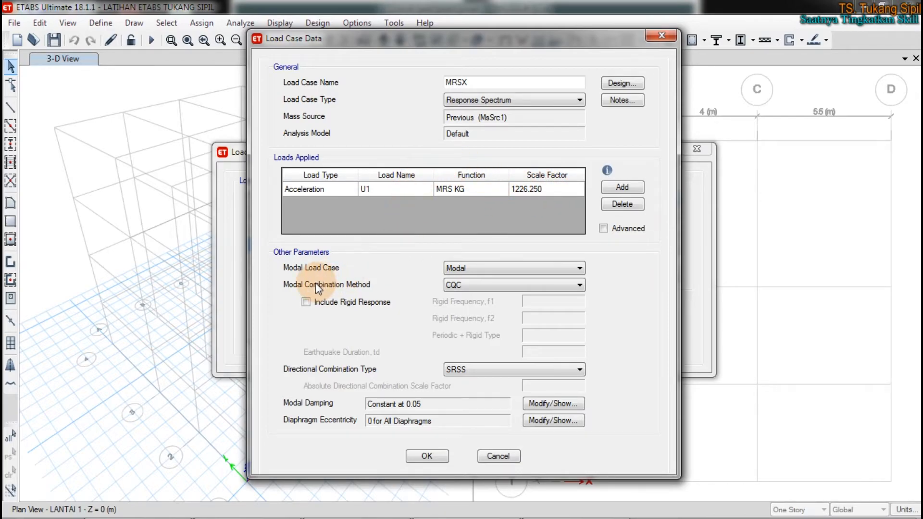
- Set the modal combination method of the MRSX load case to SRSS
{"action": "left_click", "coordinate": [480, 288]}
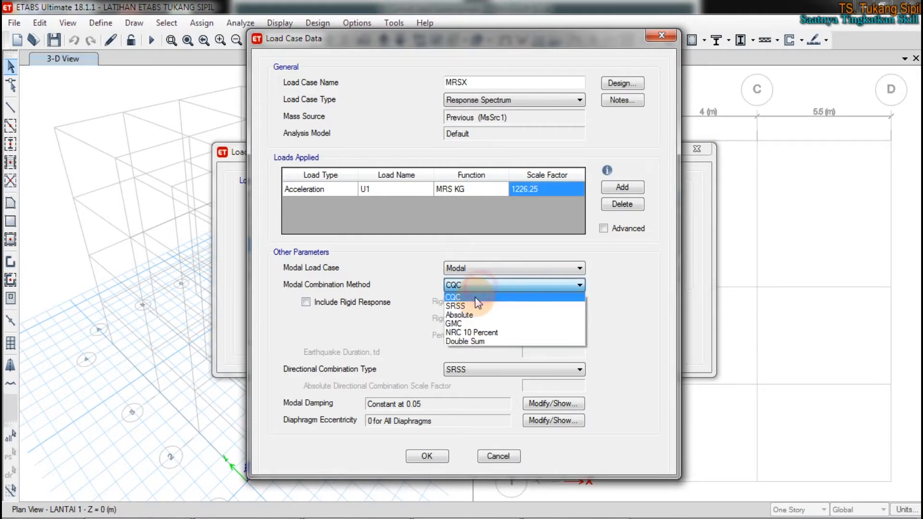
{"action": "left_click", "coordinate": [466, 306]}
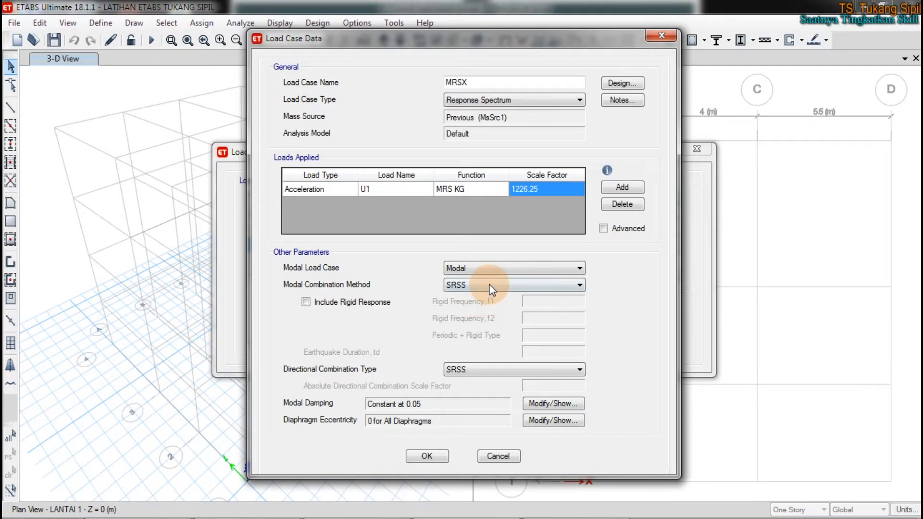
{"action": "left_click", "coordinate": [490, 285]}
{"action": "left_click", "coordinate": [488, 306]}
{"action": "left_click", "coordinate": [495, 287]}
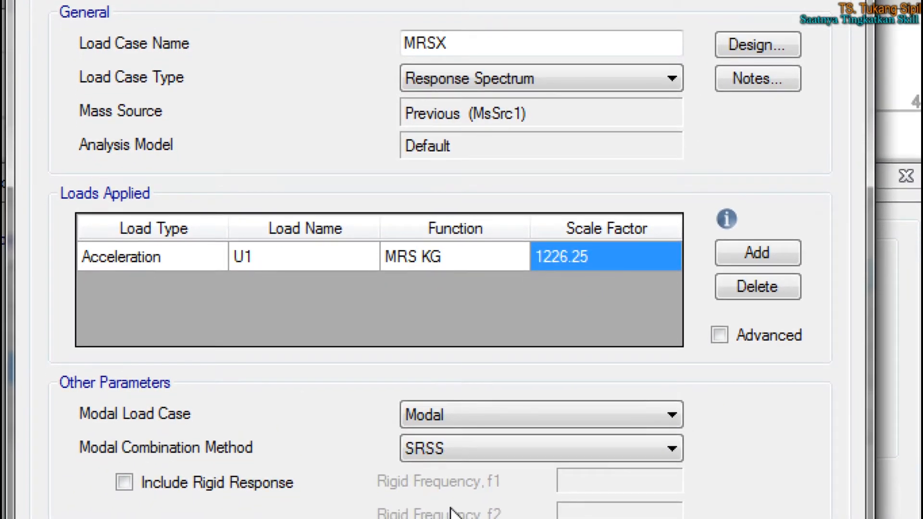
{"action": "left_click_drag", "start_coordinate": [461, 33], "coordinate": [528, 22]}
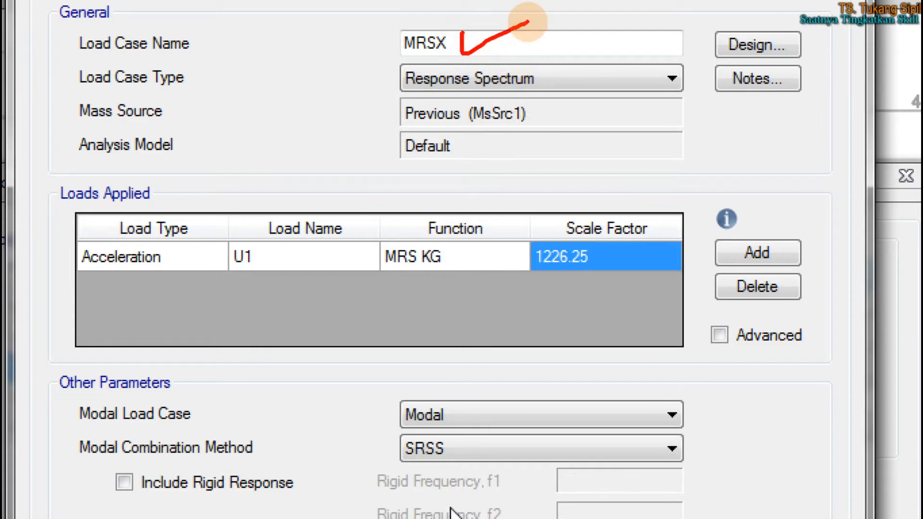
{"action": "mouse_move", "coordinate": [538, 72]}
{"action": "left_mouse_down"}
{"action": "mouse_move", "coordinate": [596, 82]}
{"action": "mouse_move", "coordinate": [652, 66]}
{"action": "left_mouse_up"}
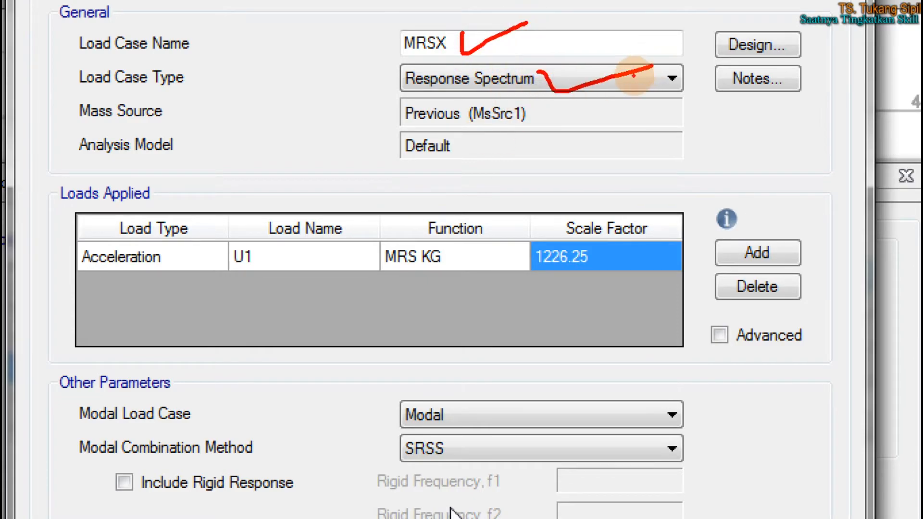
{"action": "mouse_move", "coordinate": [166, 250]}
{"action": "left_mouse_down"}
{"action": "mouse_move", "coordinate": [175, 262]}
{"action": "mouse_move", "coordinate": [207, 238]}
{"action": "left_mouse_up"}
{"action": "mouse_move", "coordinate": [265, 250]}
{"action": "left_mouse_down"}
{"action": "mouse_move", "coordinate": [287, 270]}
{"action": "mouse_move", "coordinate": [334, 250]}
{"action": "left_mouse_up"}
{"action": "left_click_drag", "start_coordinate": [452, 251], "coordinate": [503, 251]}
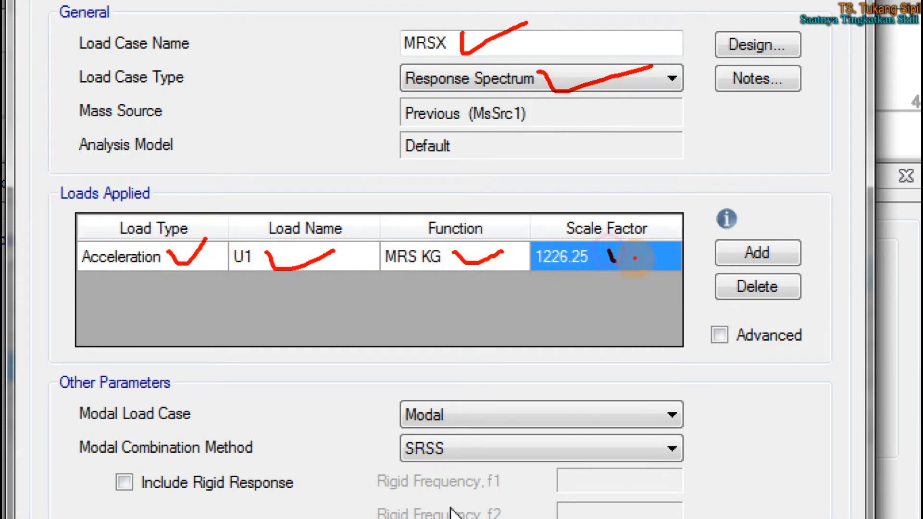
{"action": "left_click_drag", "start_coordinate": [614, 260], "coordinate": [675, 242]}
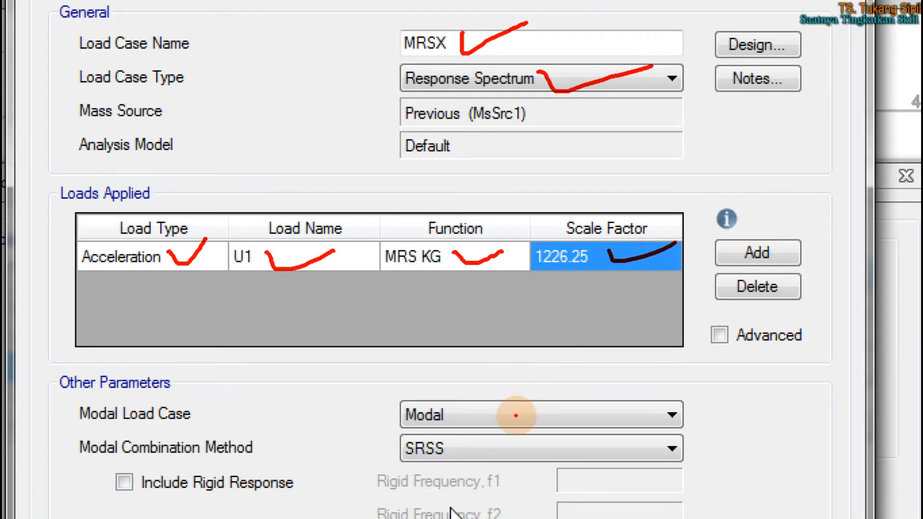
{"action": "left_click_drag", "start_coordinate": [379, 412], "coordinate": [414, 406]}
{"action": "left_click_drag", "start_coordinate": [381, 445], "coordinate": [418, 437]}
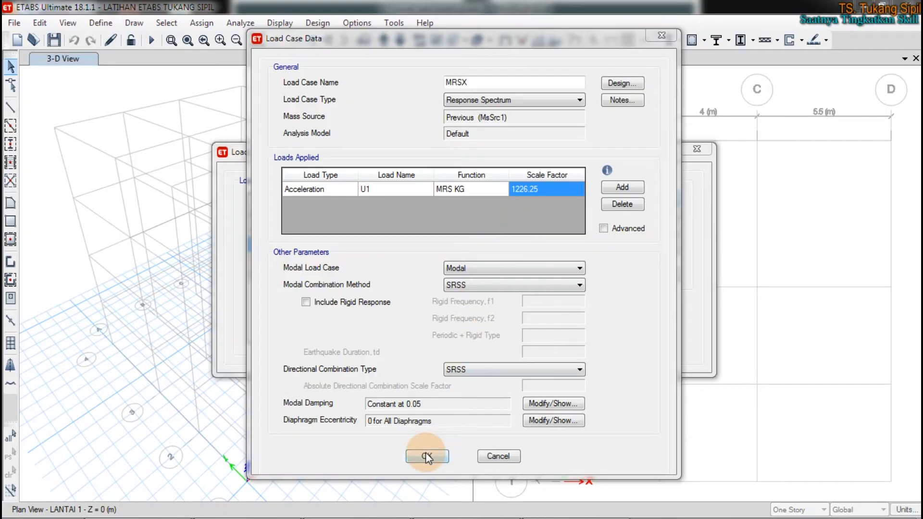
- Save the MRSX load case and create a copy of it named MRSY
{"action": "left_click", "coordinate": [425, 454]}
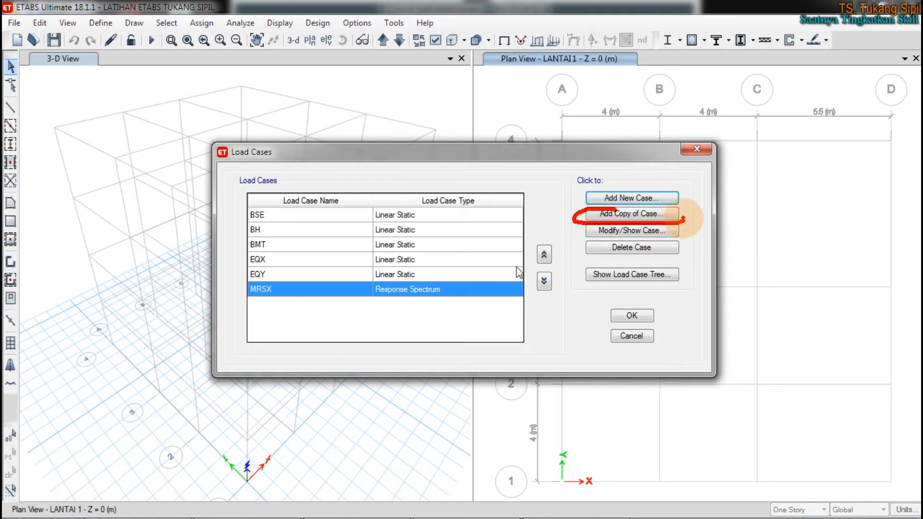
{"action": "left_click", "coordinate": [638, 217]}
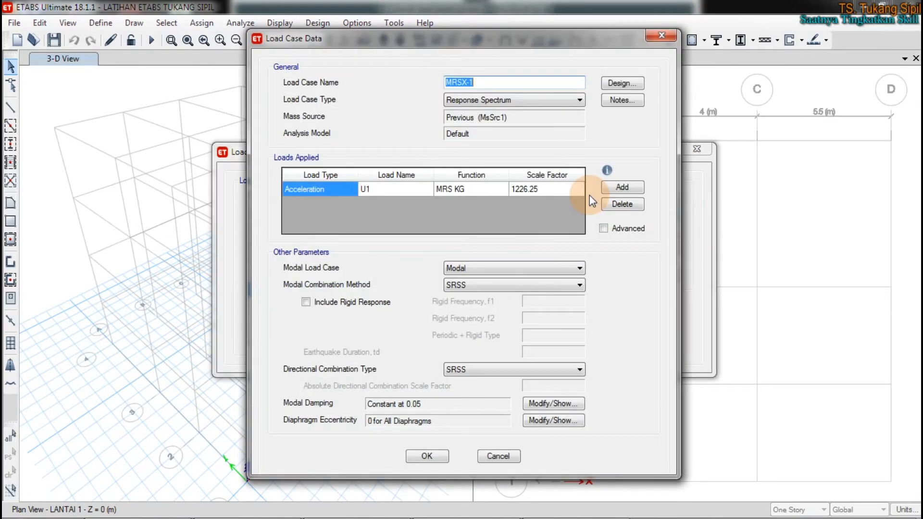
{"action": "double_click", "coordinate": [485, 81]}
{"action": "left_click", "coordinate": [486, 80]}
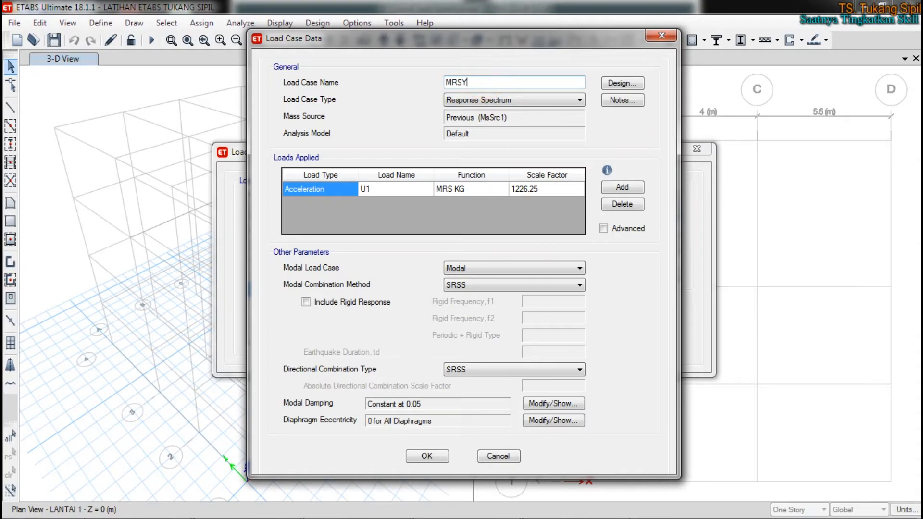
{"action": "type", "text": "Y"}
- Change the load name of the MRSY case's acceleration load to U2
{"action": "left_click", "coordinate": [398, 188]}
{"action": "left_click", "coordinate": [398, 188]}
{"action": "left_click", "coordinate": [380, 210]}
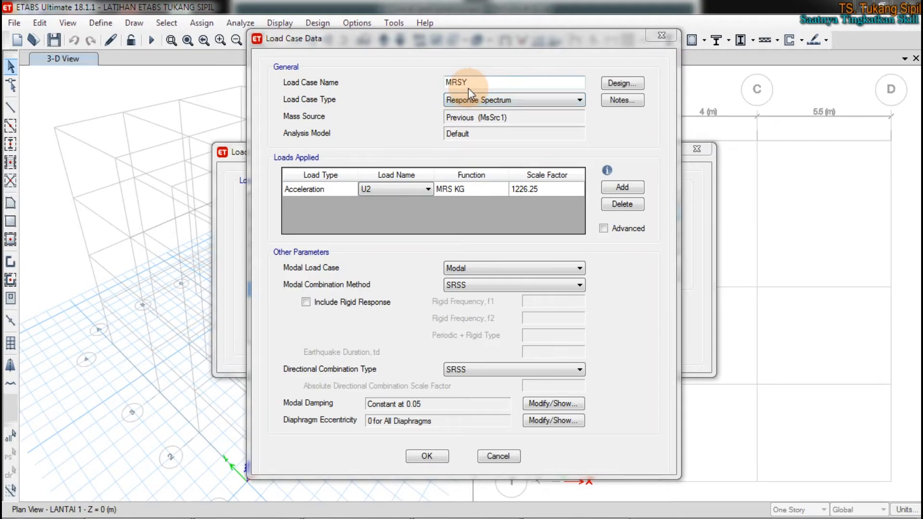
- Add a second acceleration load, U1, to the MRSY case with function MRS KG and scale factor 1226.25
{"action": "left_click", "coordinate": [621, 185]}
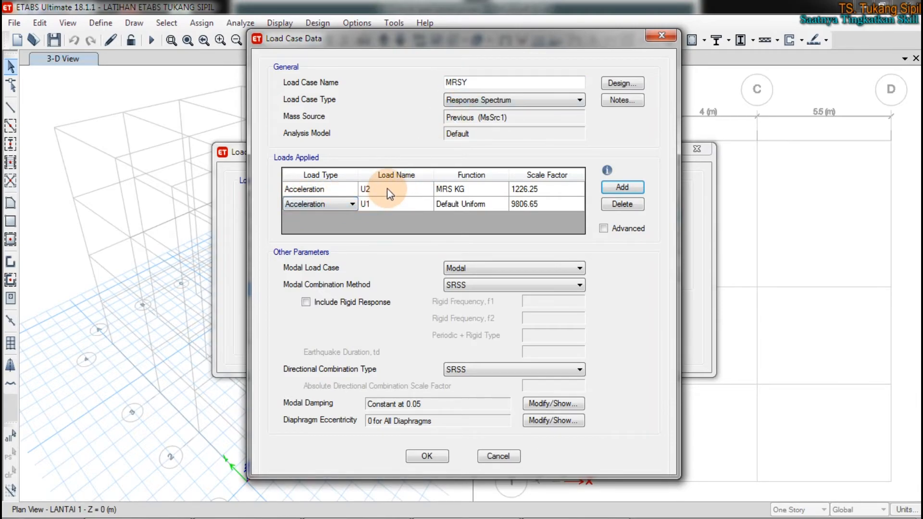
{"action": "left_click", "coordinate": [391, 206]}
{"action": "left_click", "coordinate": [396, 205]}
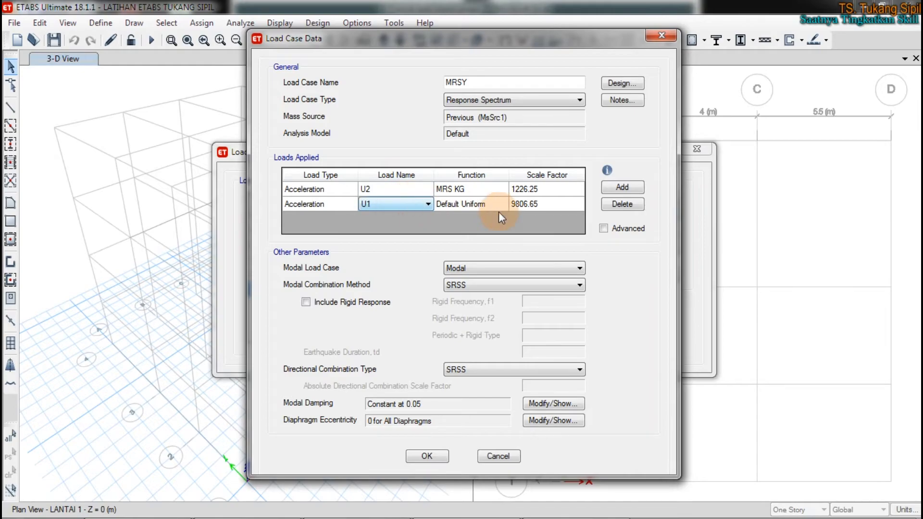
{"action": "left_click", "coordinate": [472, 204]}
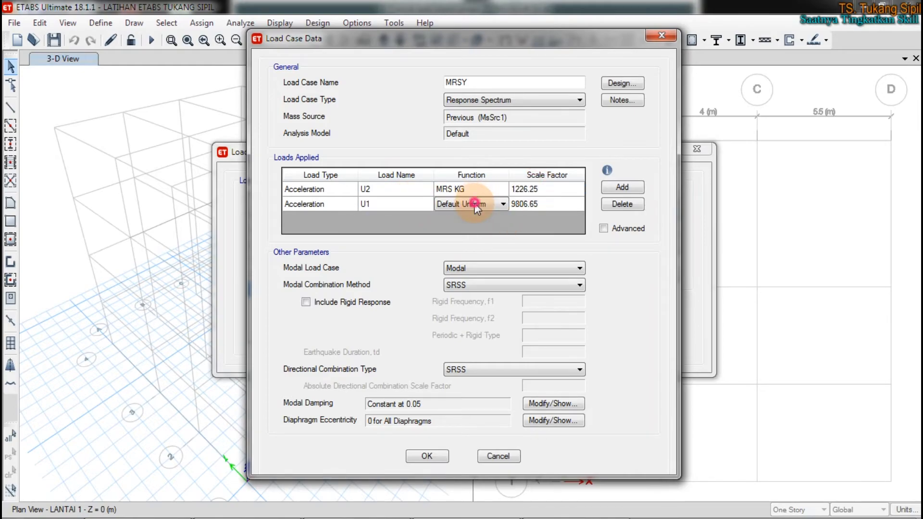
{"action": "left_click", "coordinate": [476, 205]}
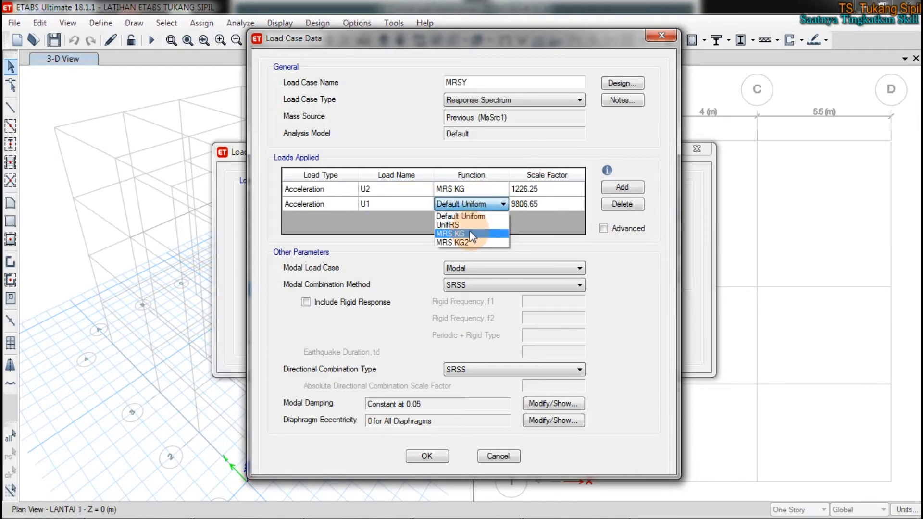
{"action": "left_click", "coordinate": [470, 233]}
{"action": "left_click", "coordinate": [538, 204]}
{"action": "left_click", "coordinate": [544, 191]}
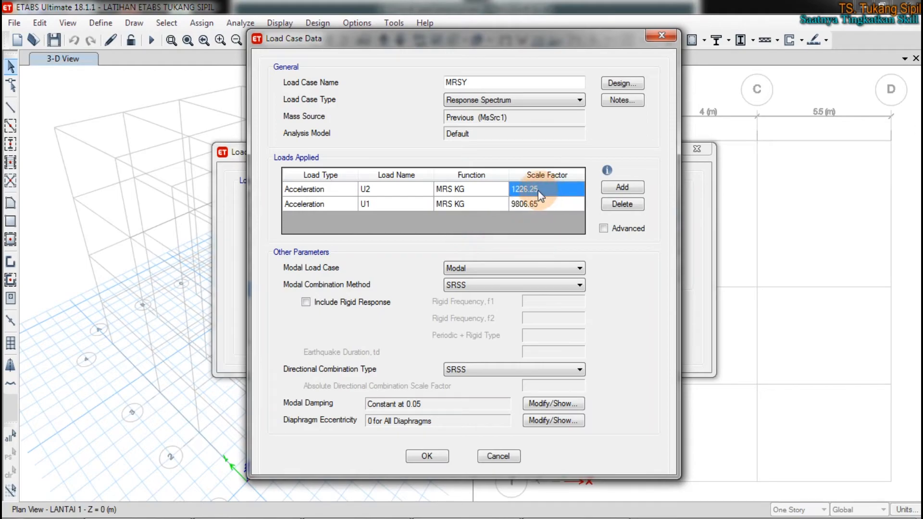
{"action": "left_click", "coordinate": [538, 190]}
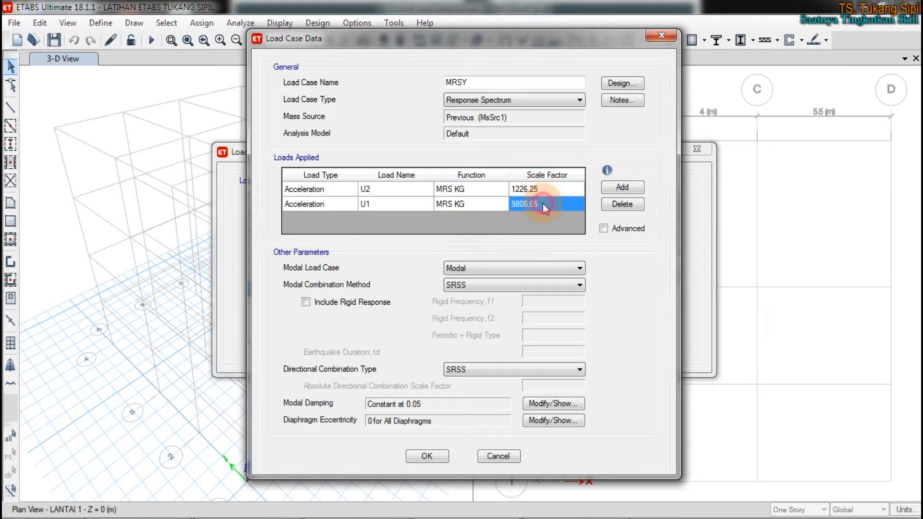
{"action": "left_click", "coordinate": [543, 202]}
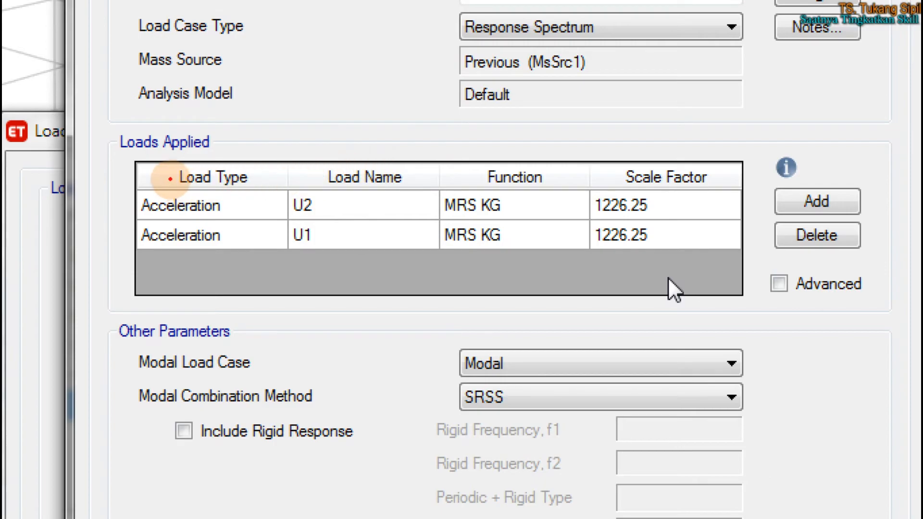
{"action": "mouse_move", "coordinate": [105, 177]}
{"action": "left_mouse_down"}
{"action": "mouse_move", "coordinate": [320, 257]}
{"action": "mouse_move", "coordinate": [641, 249]}
{"action": "mouse_move", "coordinate": [755, 233]}
{"action": "mouse_move", "coordinate": [688, 162]}
{"action": "left_mouse_up"}
{"action": "mouse_move", "coordinate": [585, 162]}
{"action": "left_mouse_down"}
{"action": "mouse_move", "coordinate": [207, 155]}
{"action": "mouse_move", "coordinate": [91, 173]}
{"action": "mouse_move", "coordinate": [85, 191]}
{"action": "left_mouse_up"}
{"action": "mouse_move", "coordinate": [344, 90]}
{"action": "left_mouse_down"}
{"action": "mouse_move", "coordinate": [329, 139]}
{"action": "mouse_move", "coordinate": [371, 110]}
{"action": "mouse_move", "coordinate": [406, 130]}
{"action": "mouse_move", "coordinate": [449, 115]}
{"action": "mouse_move", "coordinate": [439, 120]}
{"action": "left_mouse_up"}
{"action": "left_click_drag", "start_coordinate": [489, 102], "coordinate": [518, 137]}
{"action": "left_click_drag", "start_coordinate": [507, 153], "coordinate": [541, 120]}
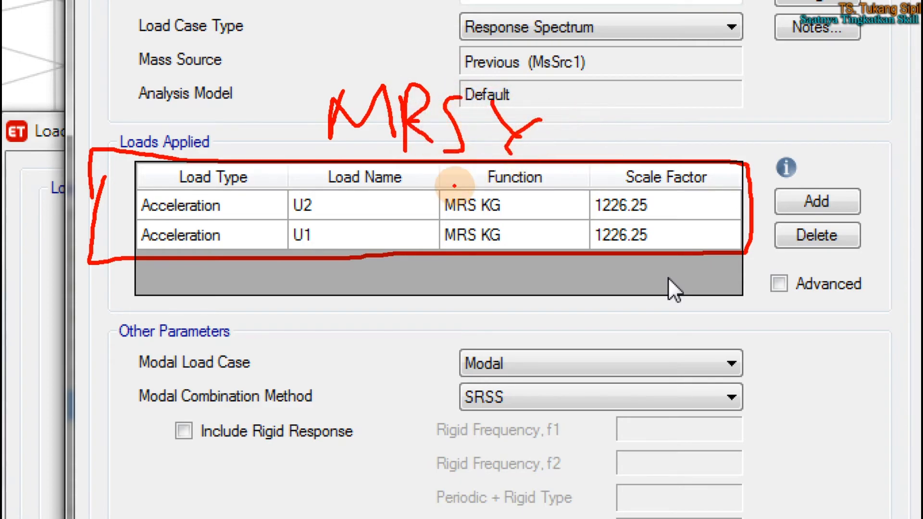
{"action": "mouse_move", "coordinate": [531, 87]}
{"action": "left_mouse_down"}
{"action": "mouse_move", "coordinate": [472, 105]}
{"action": "mouse_move", "coordinate": [534, 160]}
{"action": "mouse_move", "coordinate": [510, 83]}
{"action": "mouse_move", "coordinate": [483, 106]}
{"action": "mouse_move", "coordinate": [504, 156]}
{"action": "left_mouse_up"}
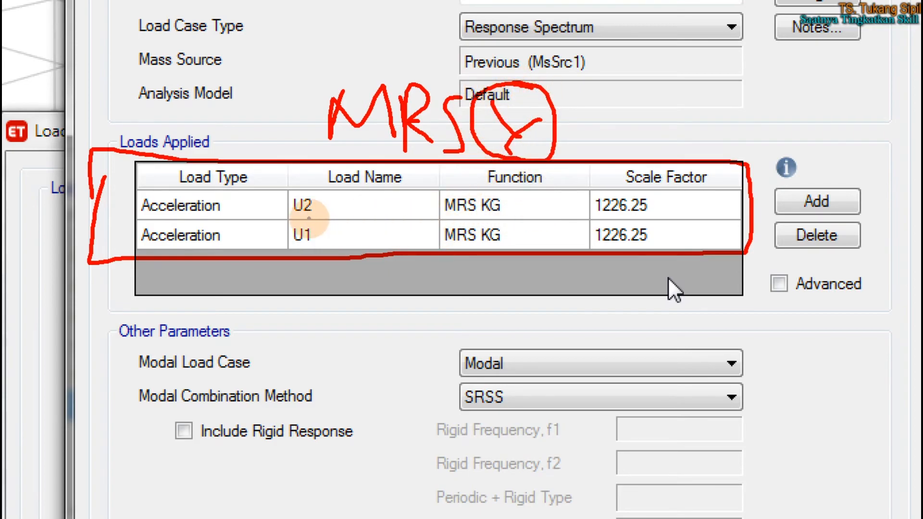
{"action": "mouse_move", "coordinate": [301, 185]}
{"action": "left_mouse_down"}
{"action": "mouse_move", "coordinate": [303, 272]}
{"action": "mouse_move", "coordinate": [301, 180]}
{"action": "mouse_move", "coordinate": [287, 220]}
{"action": "mouse_move", "coordinate": [340, 214]}
{"action": "left_mouse_up"}
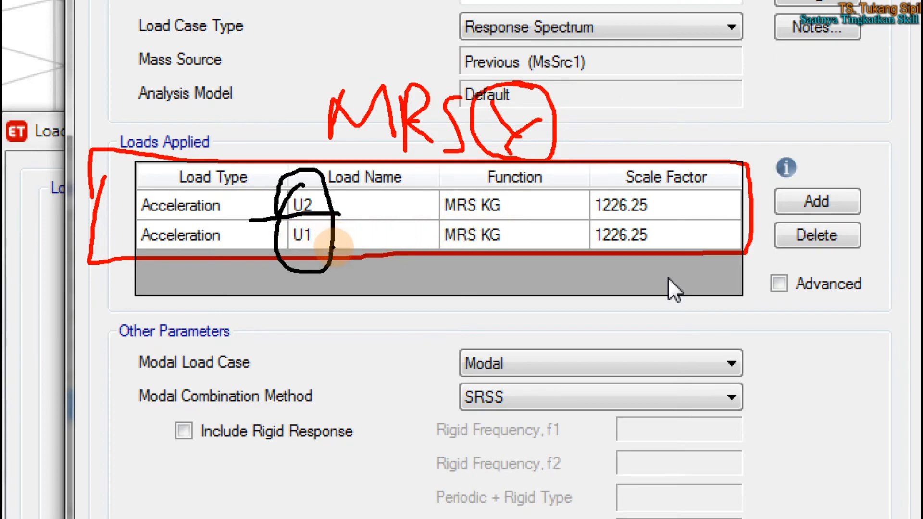
{"action": "left_click_drag", "start_coordinate": [357, 197], "coordinate": [407, 199]}
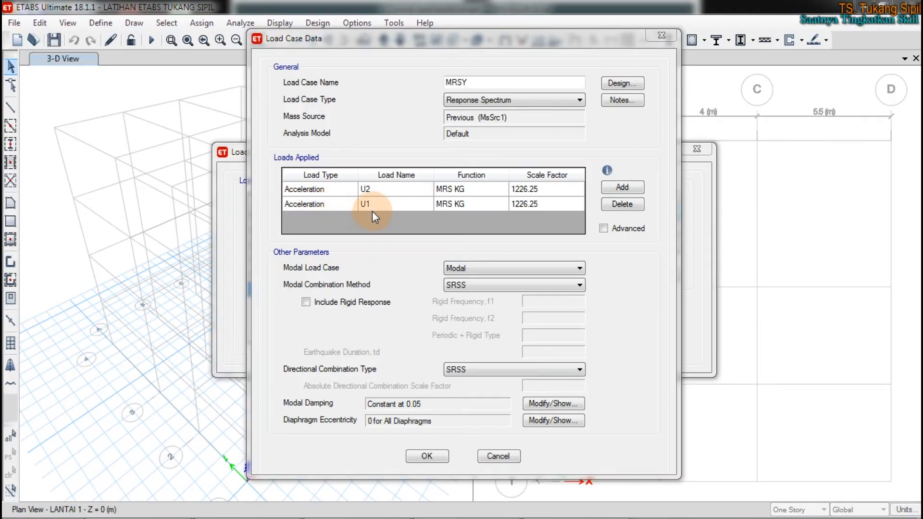
- Delete the U1 acceleration load from the MRSY case and accept the load case definitions
{"action": "left_click", "coordinate": [380, 199]}
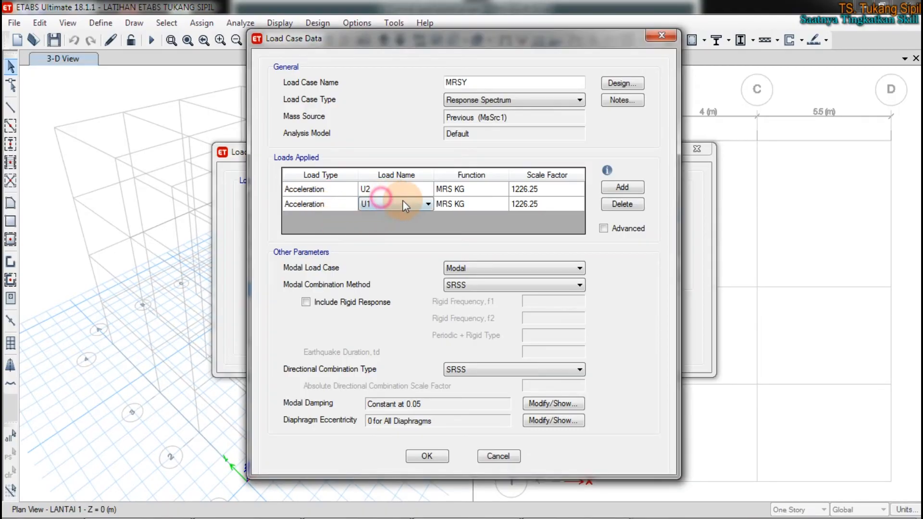
{"action": "left_click", "coordinate": [621, 205]}
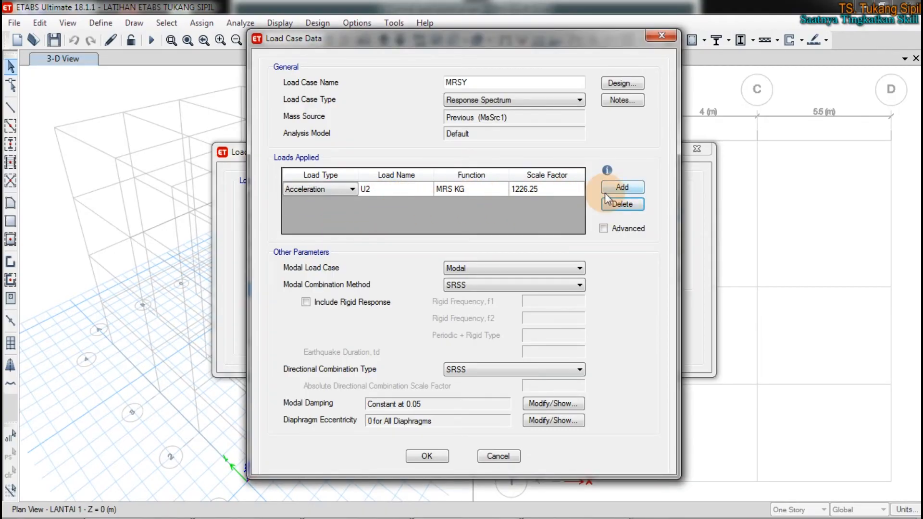
{"action": "left_click", "coordinate": [440, 456]}
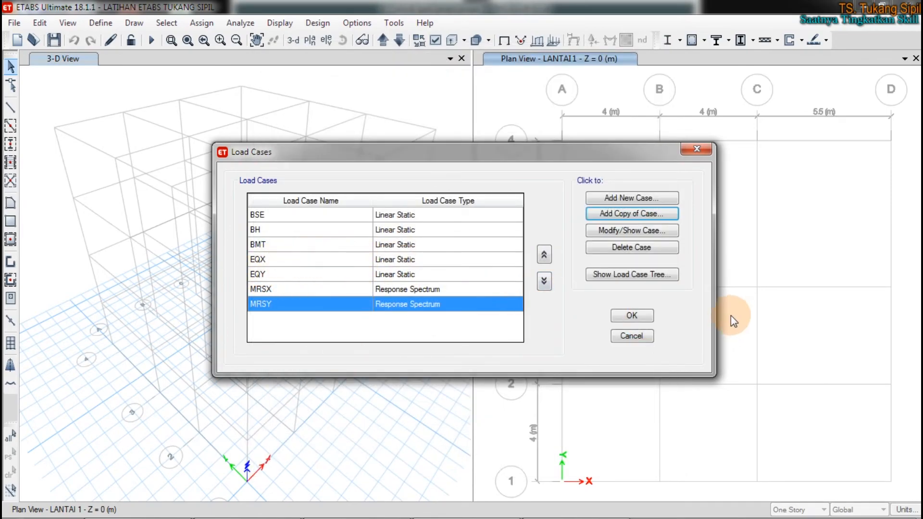
{"action": "left_click", "coordinate": [631, 316]}
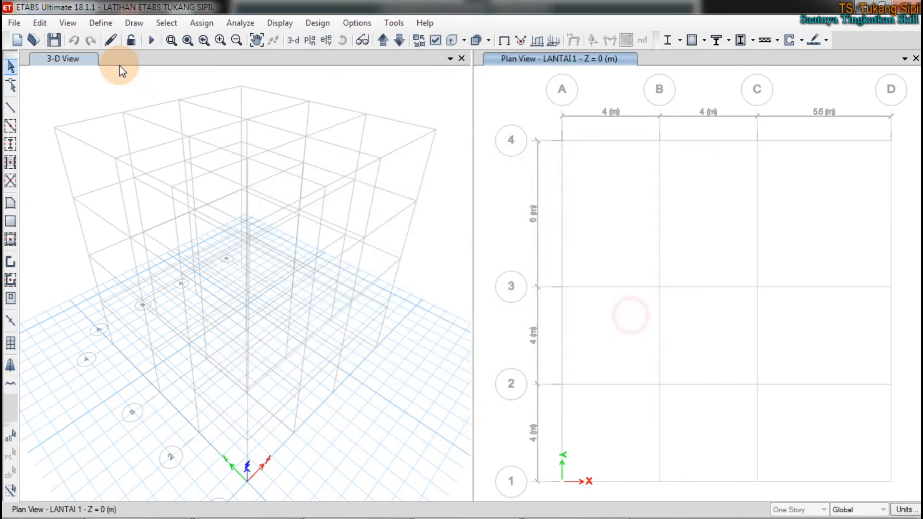
- Set the occupancy importance factor of the EQX seismic load pattern to 1 in its ASCE 7-10 lateral load settings
{"action": "left_click", "coordinate": [101, 23]}
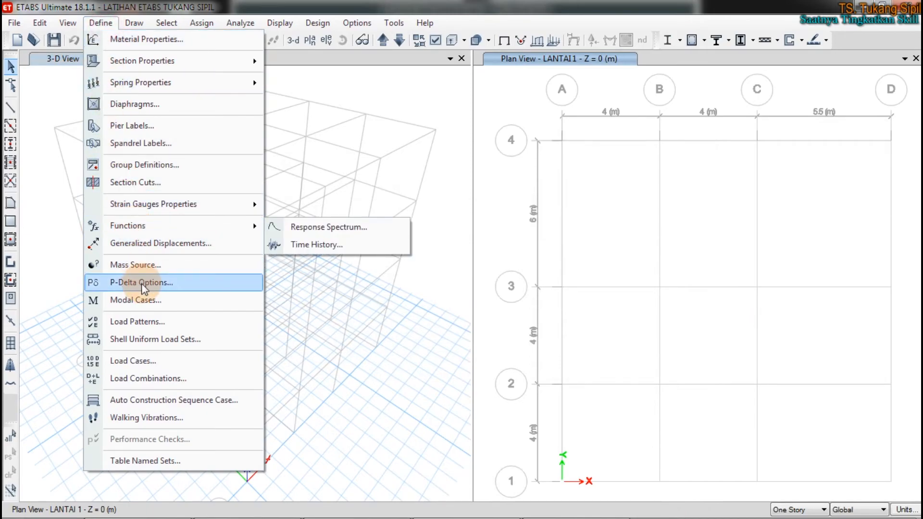
{"action": "left_click", "coordinate": [145, 322]}
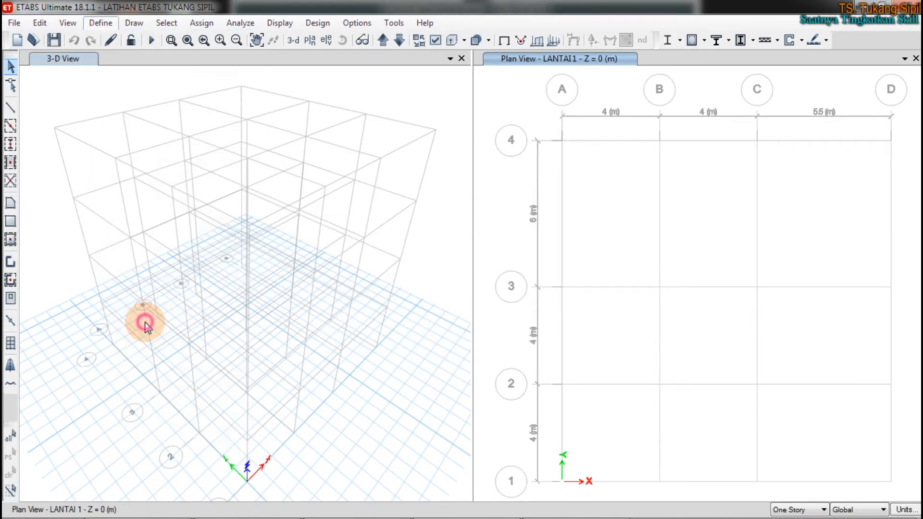
{"action": "left_click", "coordinate": [254, 272]}
{"action": "left_click", "coordinate": [692, 255]}
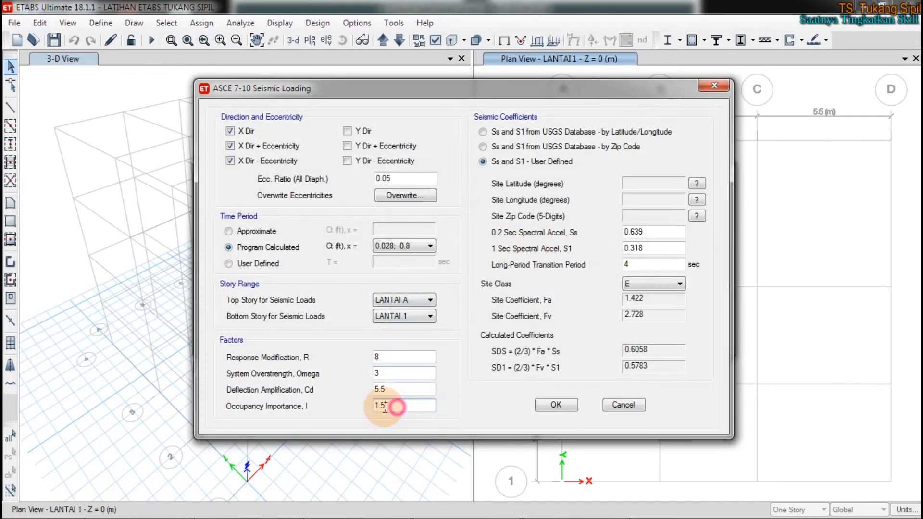
{"action": "left_click_drag", "start_coordinate": [397, 407], "coordinate": [350, 413]}
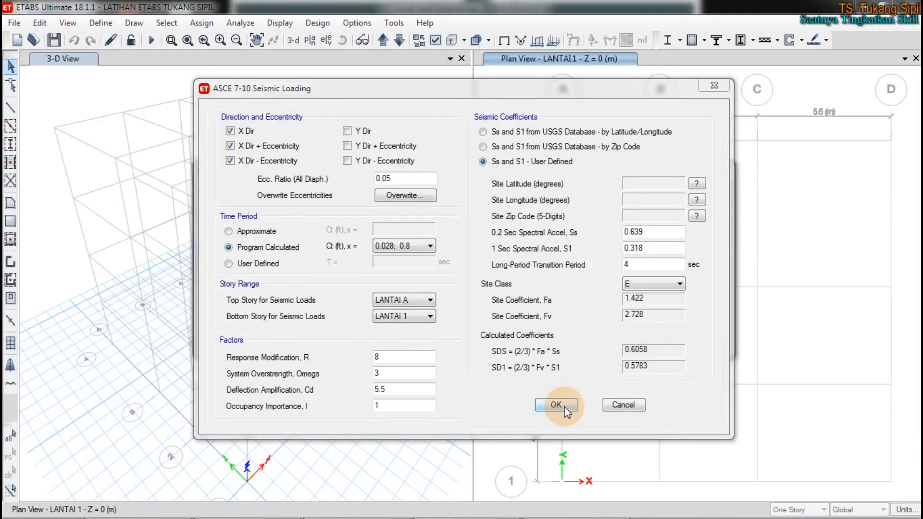
{"action": "left_click", "coordinate": [557, 405]}
- Set the EQY load pattern's occupancy importance factor to 1 and accept the load pattern definitions
{"action": "left_click", "coordinate": [250, 279]}
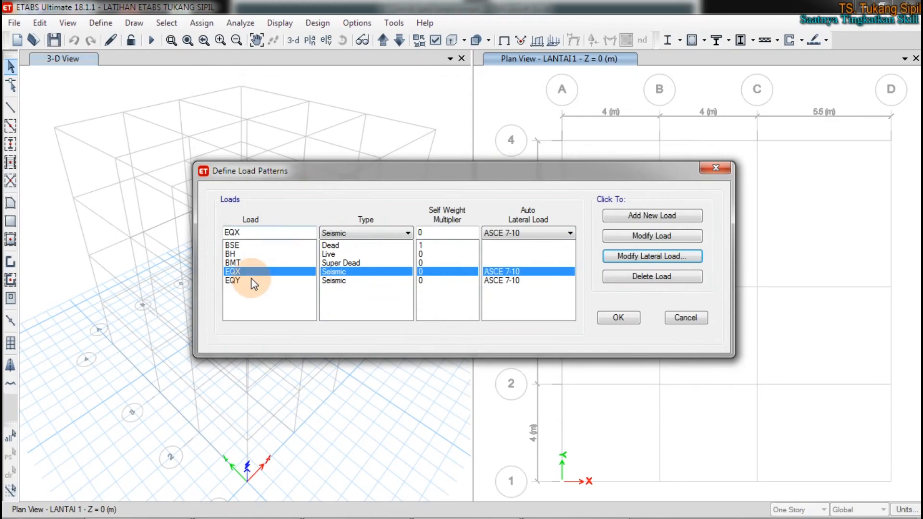
{"action": "left_click", "coordinate": [680, 258]}
{"action": "double_click", "coordinate": [406, 405]}
{"action": "type", "text": "1"}
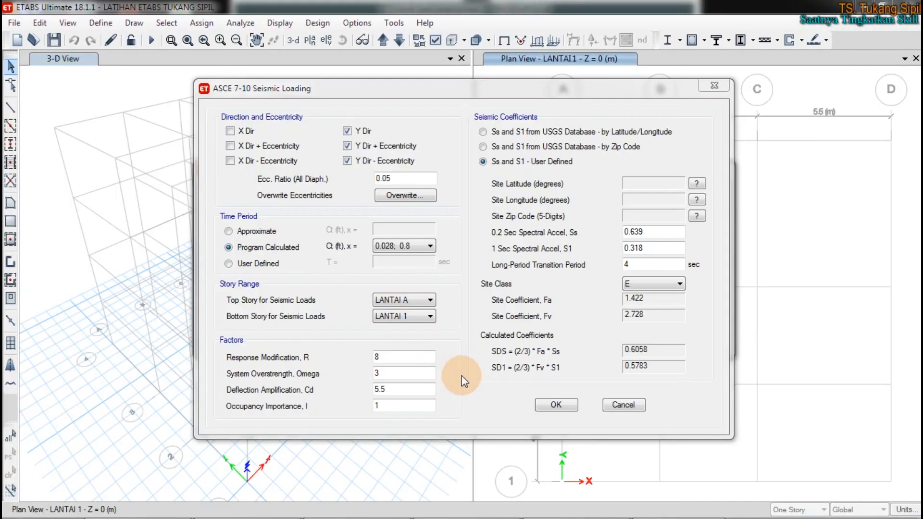
{"action": "left_click", "coordinate": [559, 406]}
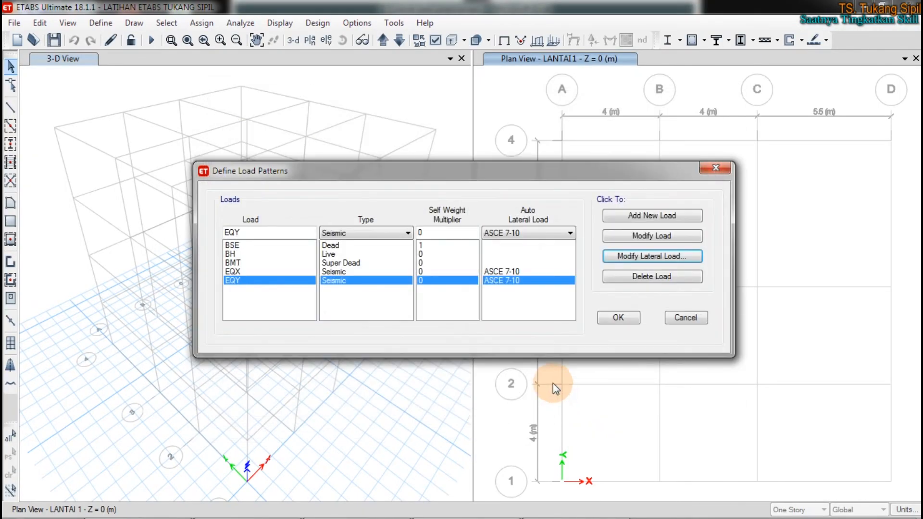
{"action": "left_click", "coordinate": [613, 319]}
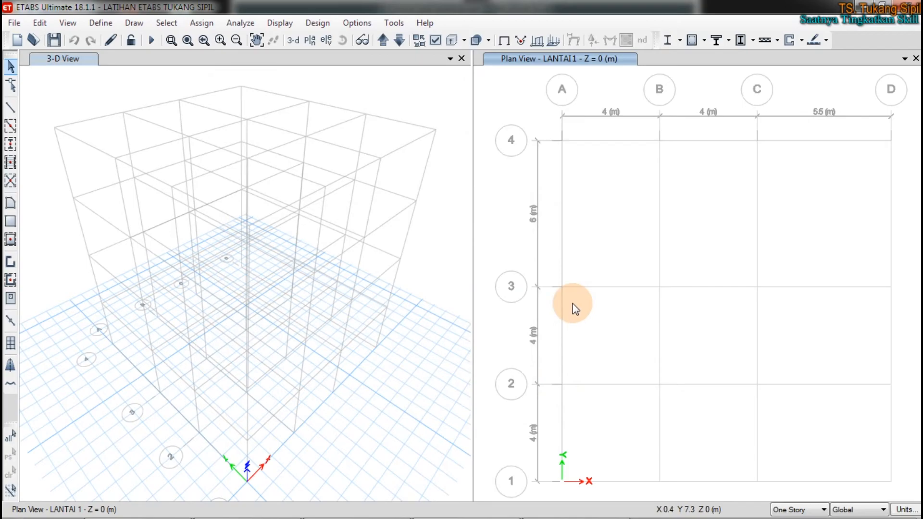
- Review the defined load cases, checking the response spectrum cases MRSX and MRSY in the list
{"action": "left_click", "coordinate": [100, 22]}
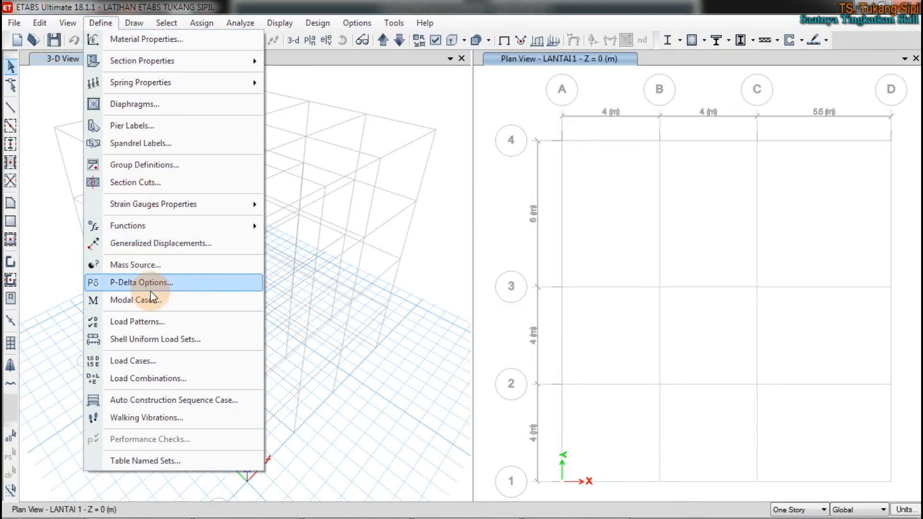
{"action": "left_click", "coordinate": [161, 362]}
{"action": "left_click", "coordinate": [316, 288]}
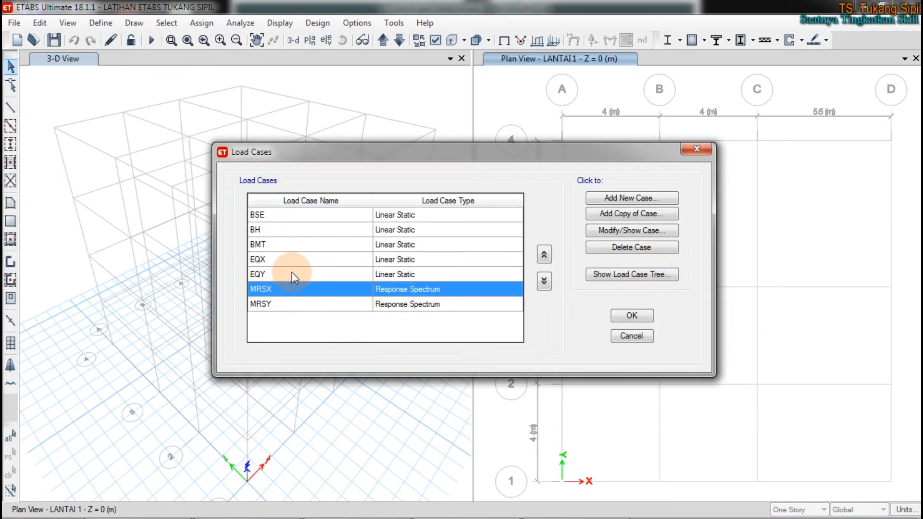
{"action": "left_click", "coordinate": [286, 304]}
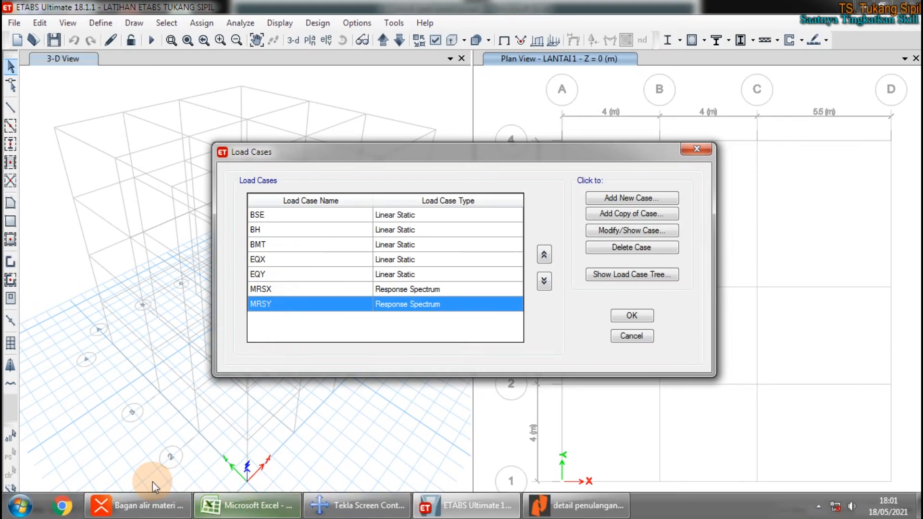
- Switch to the XMind course outline and select the topic 2.7.3 Membuat data riwayat waktu
{"action": "left_click", "coordinate": [149, 506]}
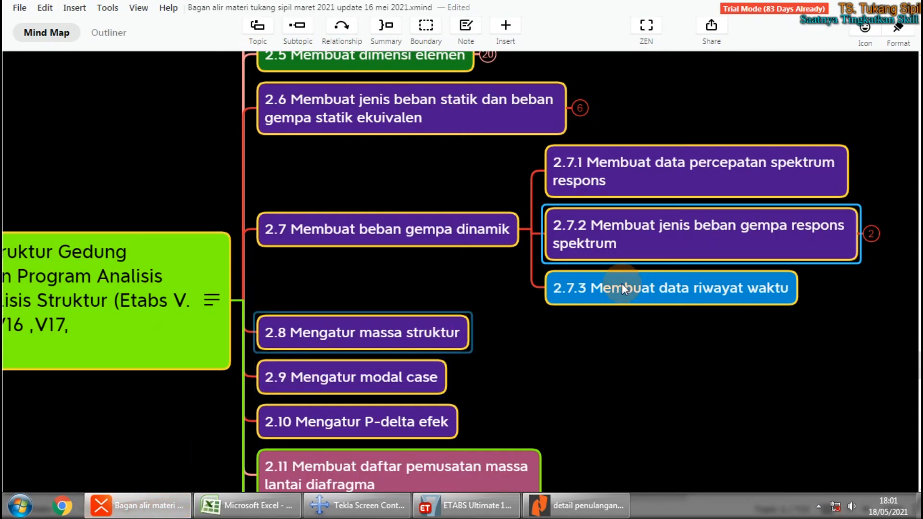
{"action": "left_click", "coordinate": [656, 288]}
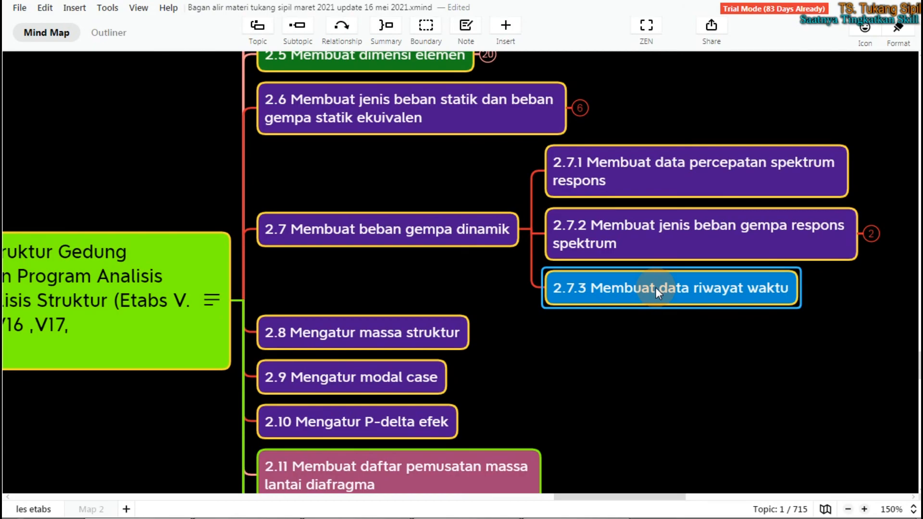
- Switch to the Excel workbook 1 Contoh data perencanaan 2 and view the 4.5 Cek HBK sheet
{"action": "mouse_move", "coordinate": [333, 513]}
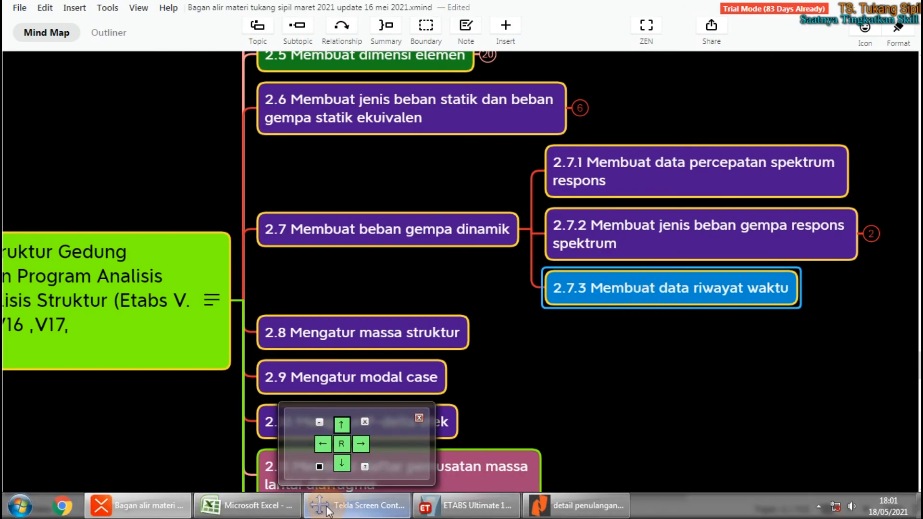
{"action": "mouse_move", "coordinate": [256, 514]}
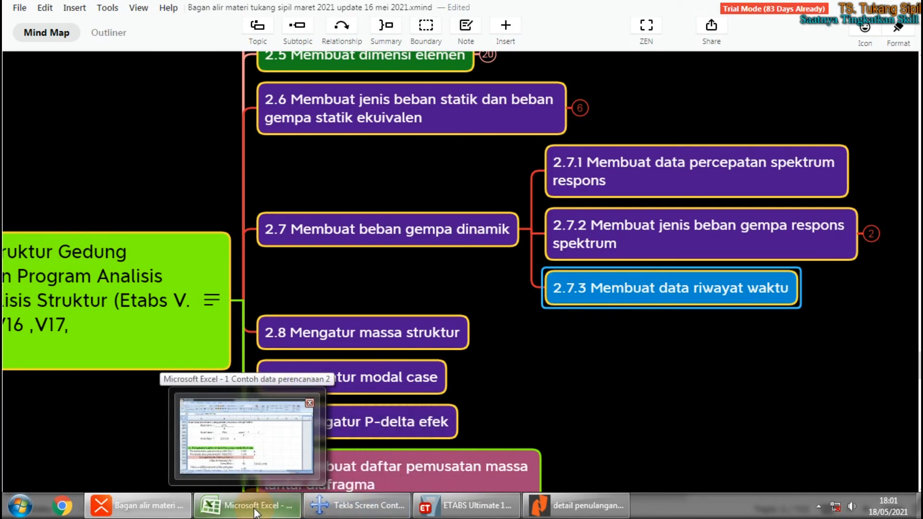
{"action": "left_click", "coordinate": [255, 513]}
{"action": "left_click", "coordinate": [633, 386]}
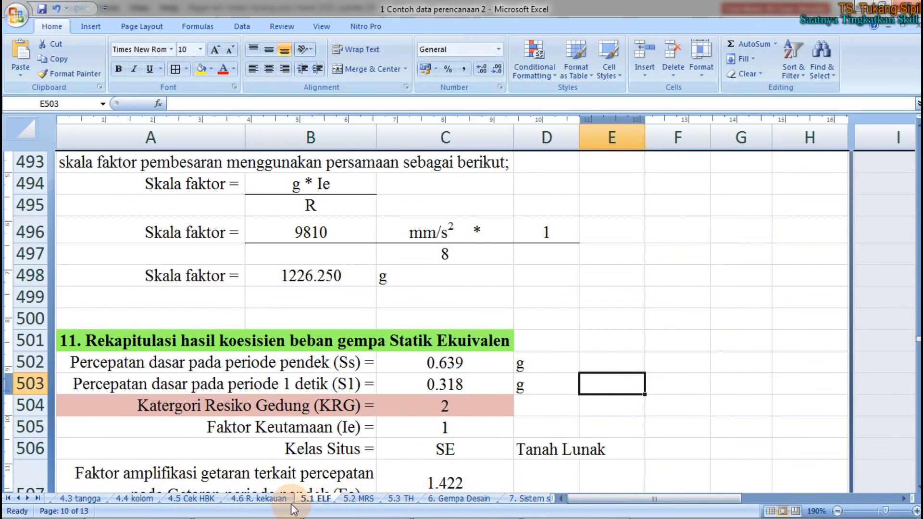
{"action": "left_click", "coordinate": [191, 498]}
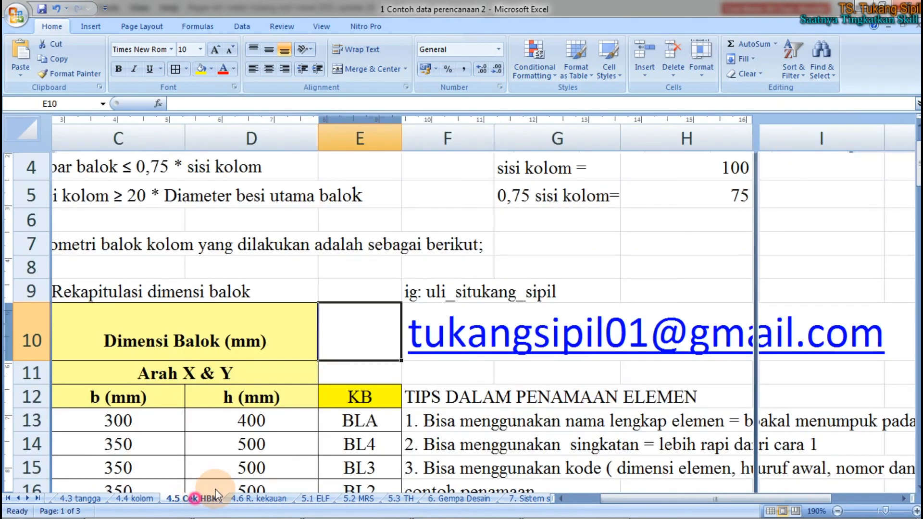
{"action": "left_click", "coordinate": [645, 233]}
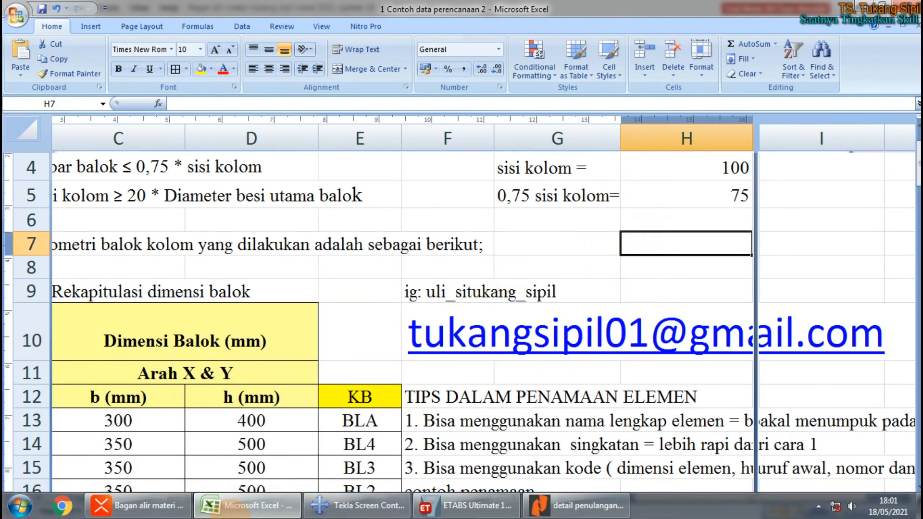
{"action": "mouse_move", "coordinate": [241, 505]}
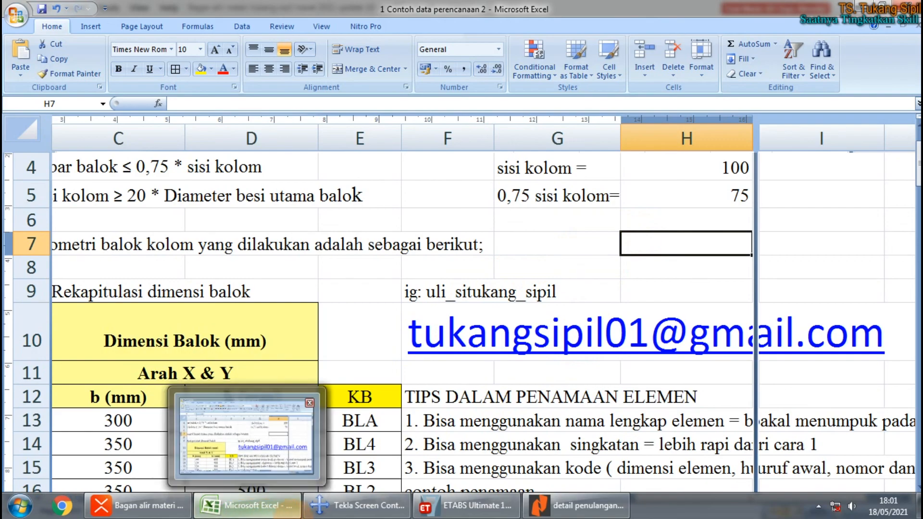